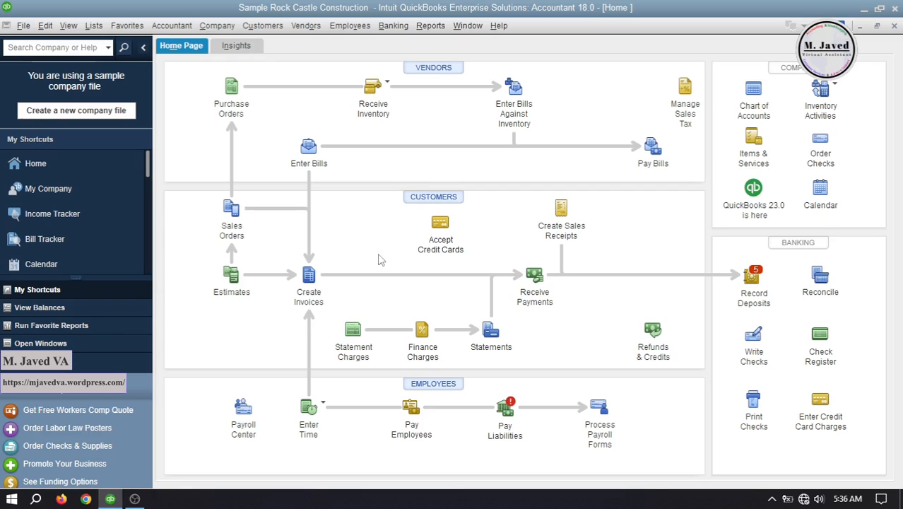
- Add a job named 101 Redesigning under customer 1312 and select it in a widened customer list
{"action": "left_click", "coordinate": [418, 203]}
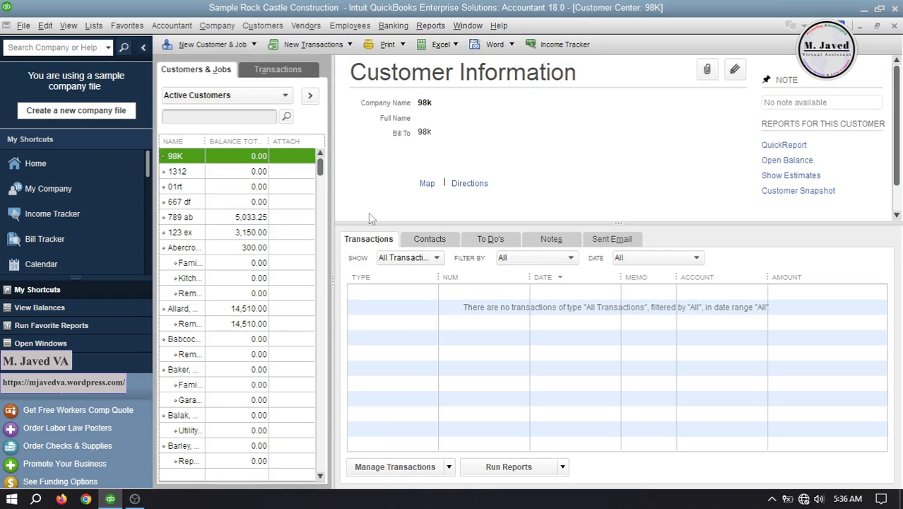
{"action": "key", "text": "Down"}
{"action": "left_click", "coordinate": [210, 44]}
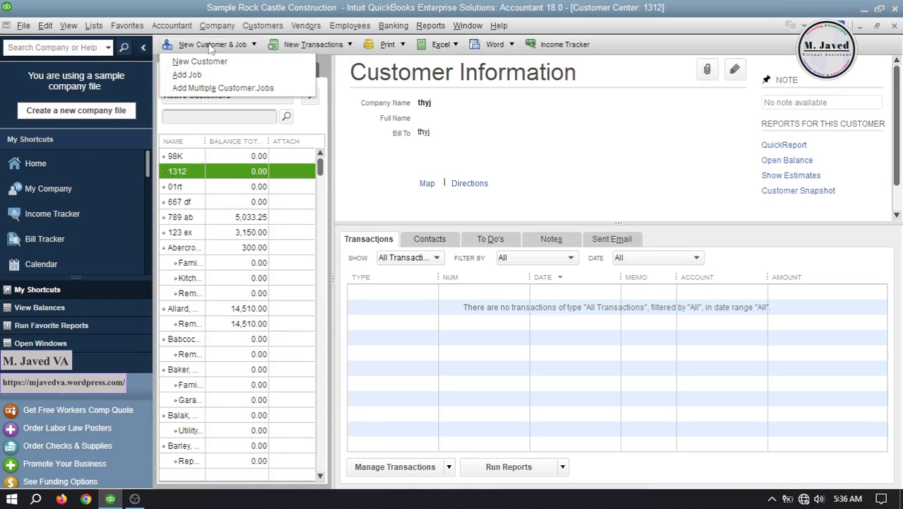
{"action": "left_click", "coordinate": [218, 81]}
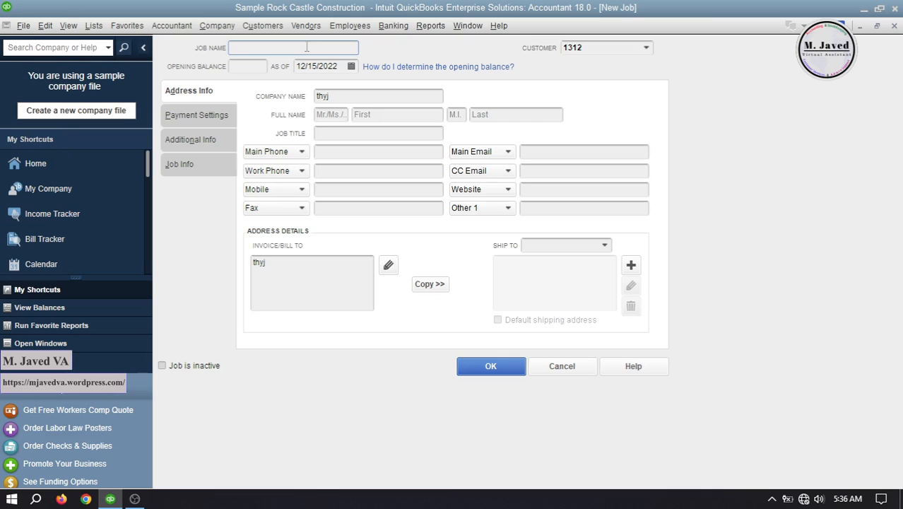
{"action": "type", "text": "101 Redesigning"}
{"action": "left_click", "coordinate": [638, 47]}
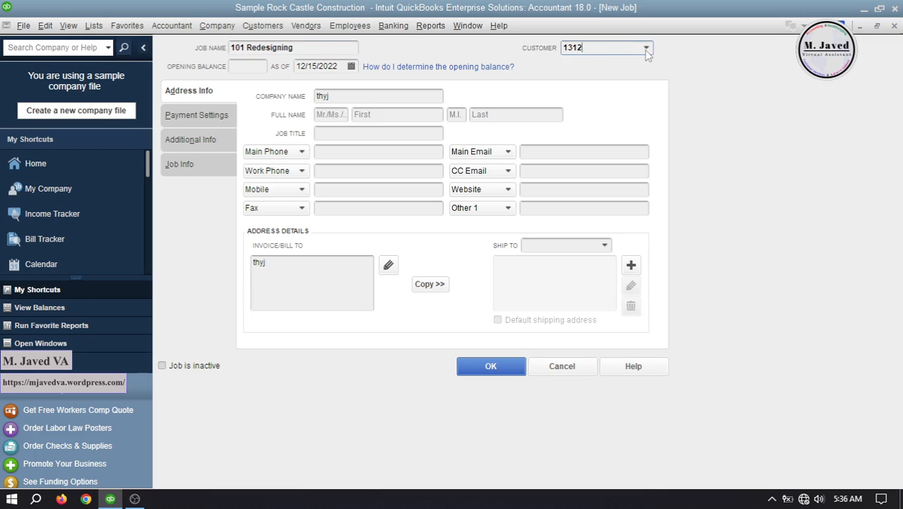
{"action": "left_click", "coordinate": [646, 48]}
{"action": "scroll", "coordinate": [600, 99], "scroll_direction": "down", "scroll_amount": 1}
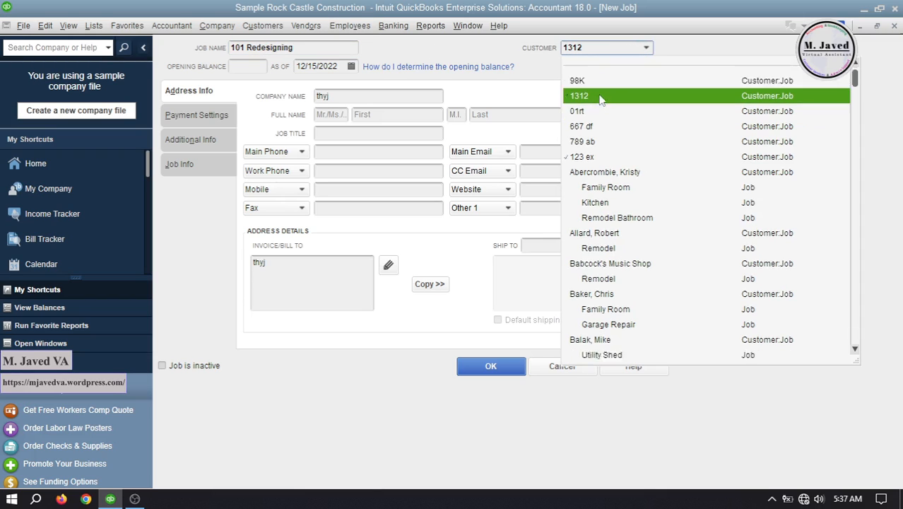
{"action": "left_click", "coordinate": [599, 97]}
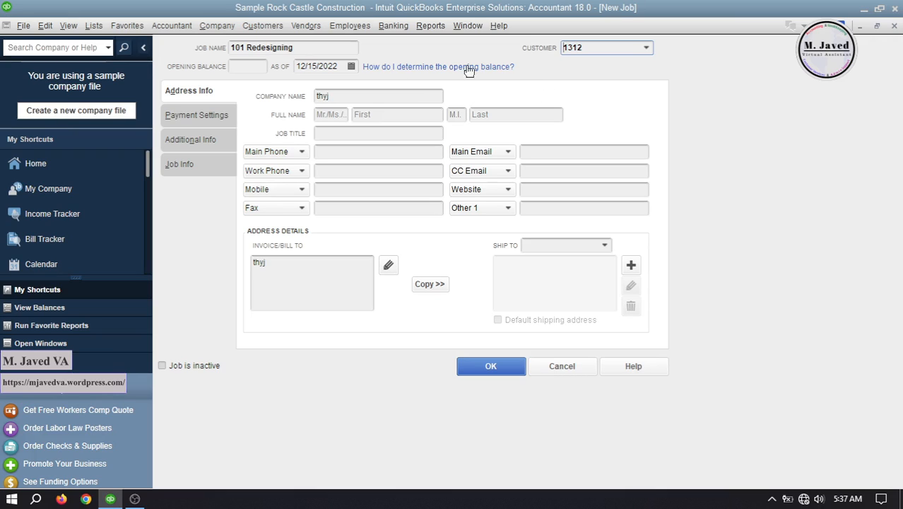
{"action": "left_click", "coordinate": [491, 366]}
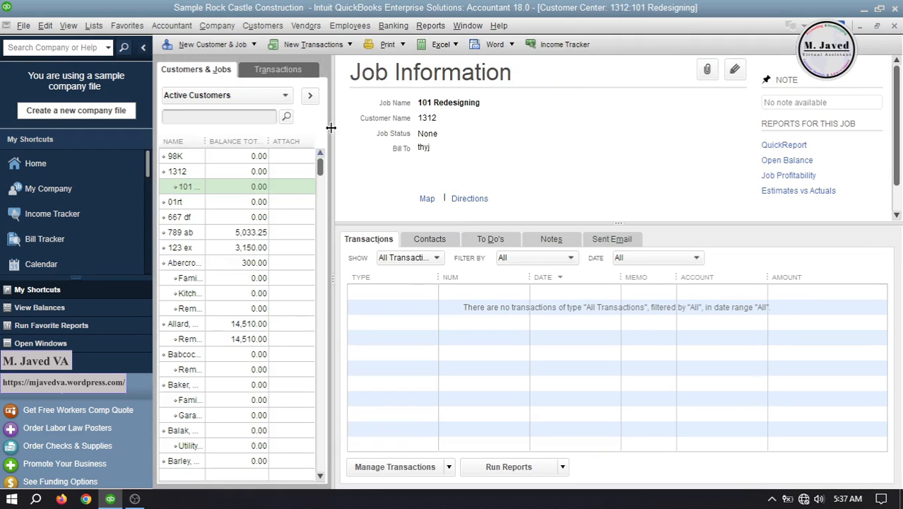
{"action": "left_click_drag", "start_coordinate": [330, 128], "coordinate": [385, 76]}
{"action": "left_click", "coordinate": [230, 190]}
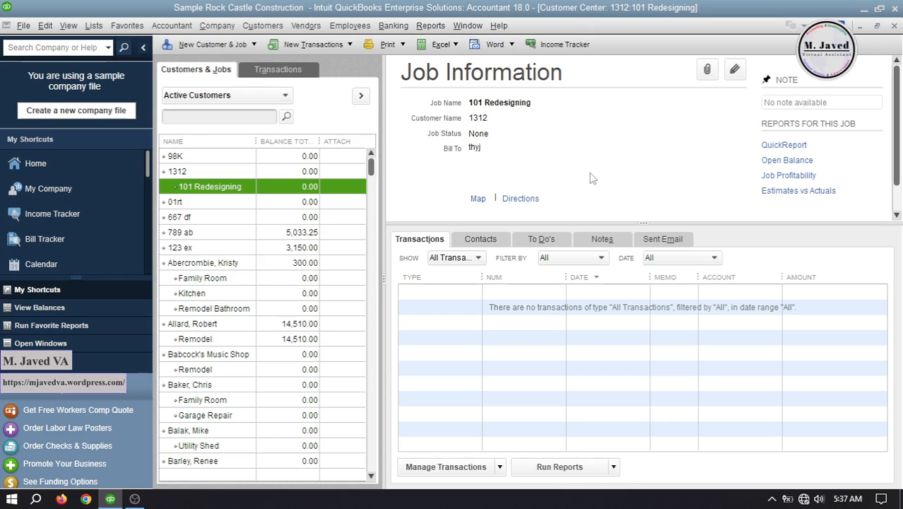
{"action": "left_click", "coordinate": [274, 26]}
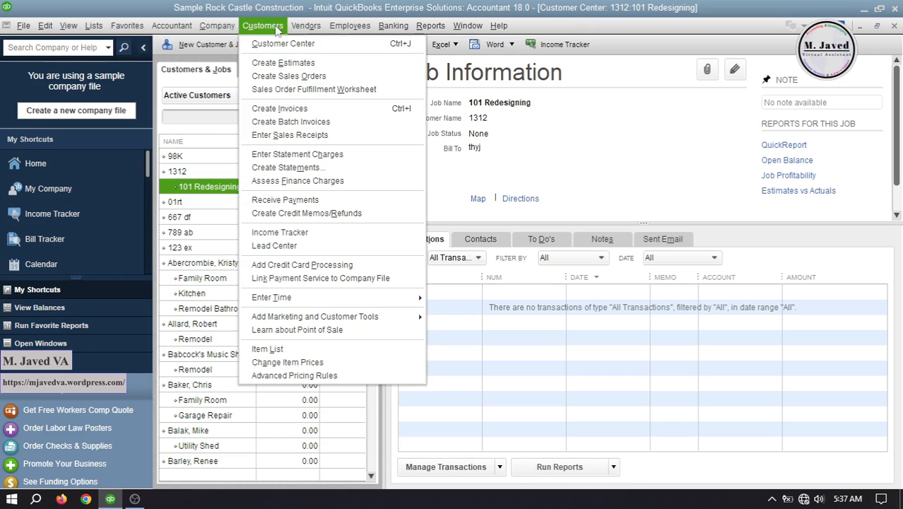
{"action": "left_click", "coordinate": [298, 63]}
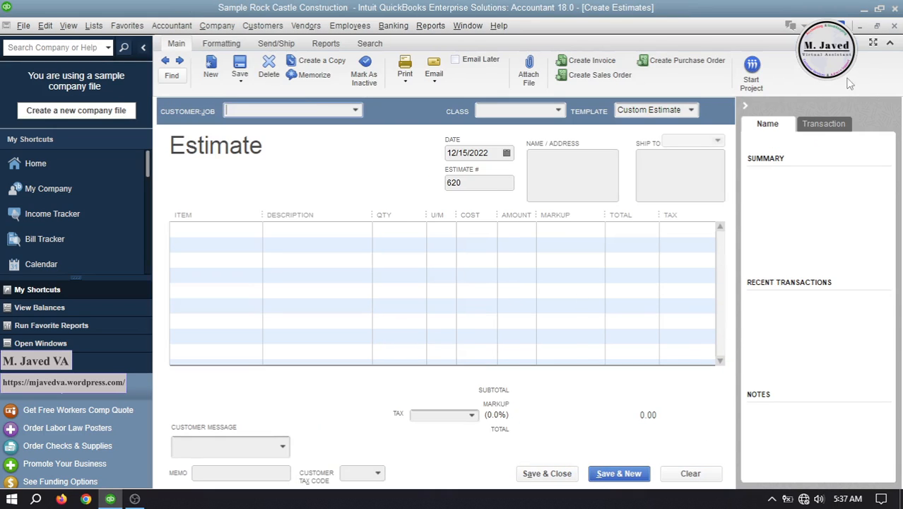
{"action": "left_click", "coordinate": [895, 26]}
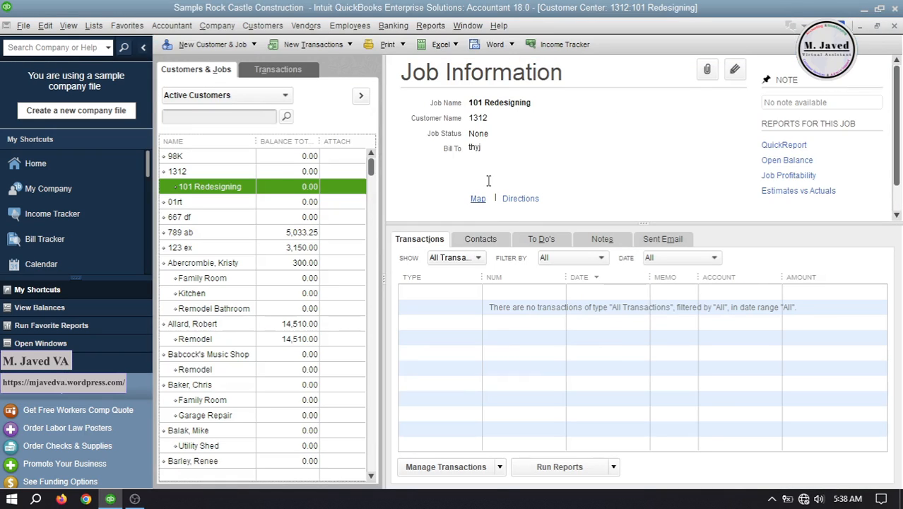
{"action": "left_click", "coordinate": [895, 26]}
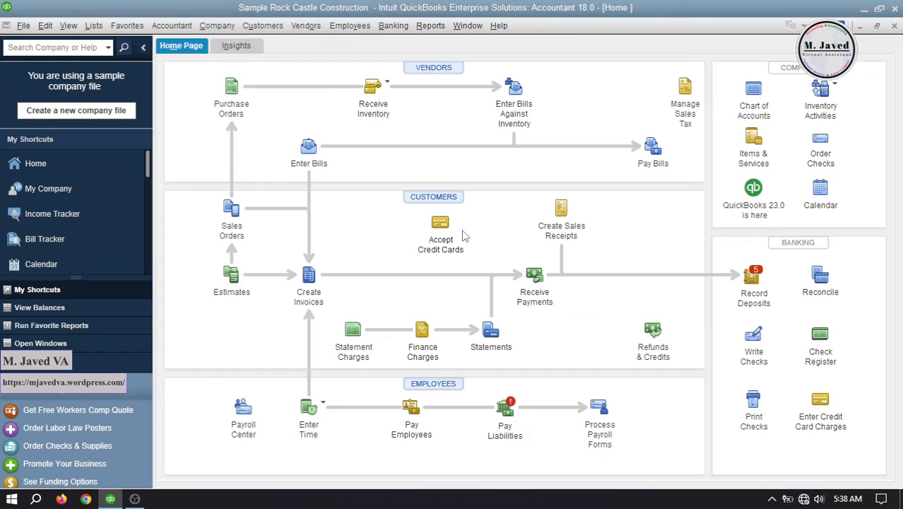
- Start a new estimate for the 101 Redesigning job of customer 1312
{"action": "left_click", "coordinate": [237, 276]}
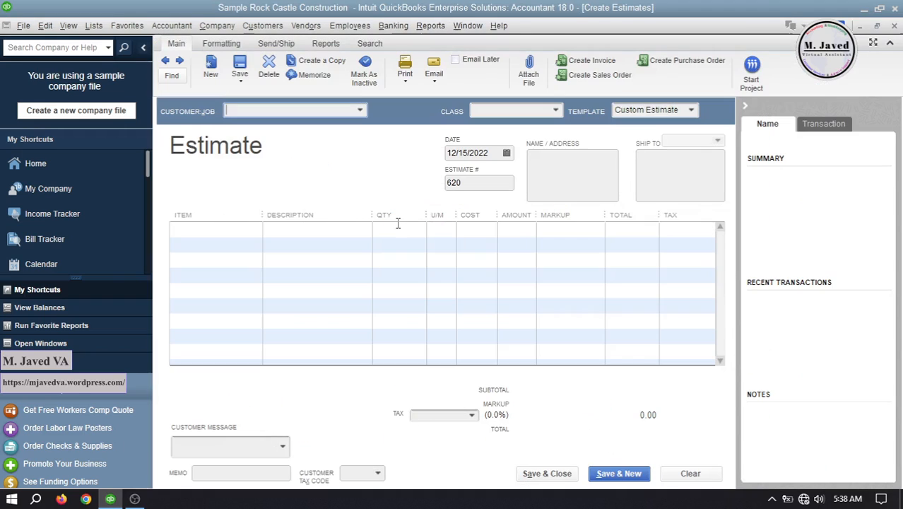
{"action": "left_click", "coordinate": [360, 111]}
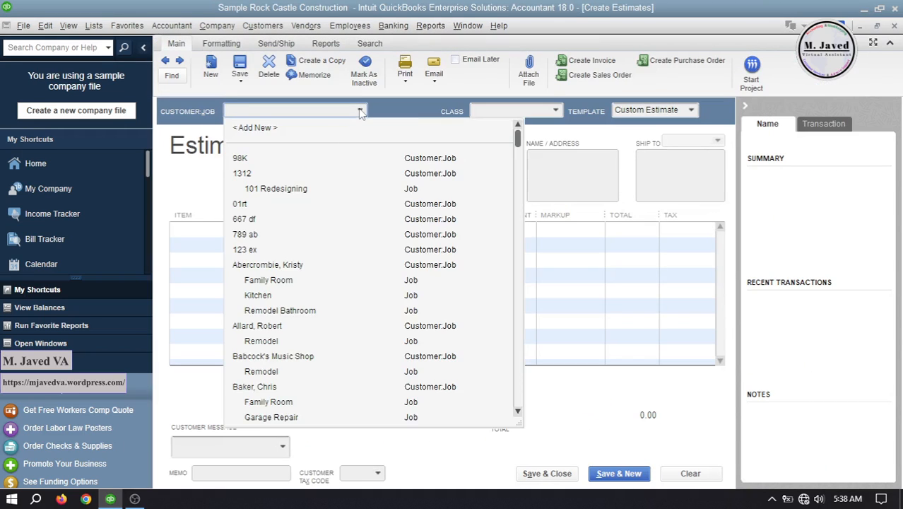
{"action": "left_click", "coordinate": [295, 186]}
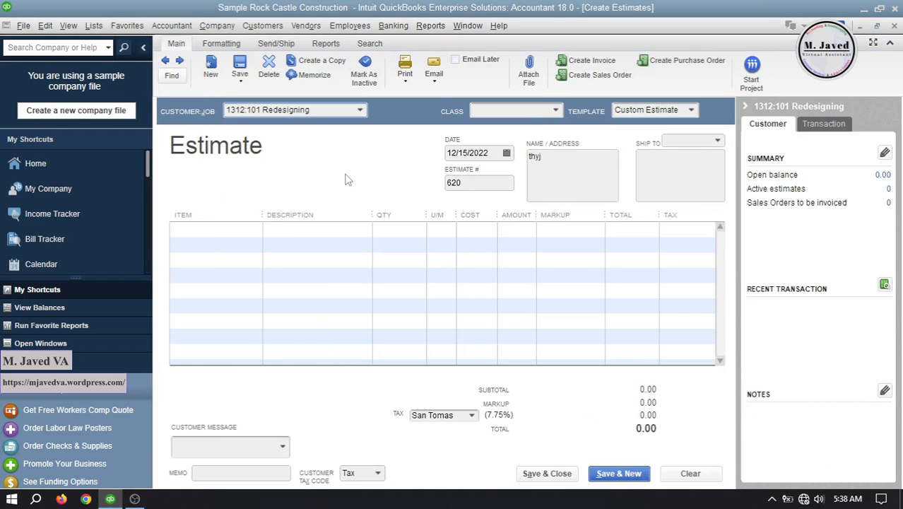
{"action": "left_click", "coordinate": [691, 110]}
{"action": "left_click", "coordinate": [556, 111]}
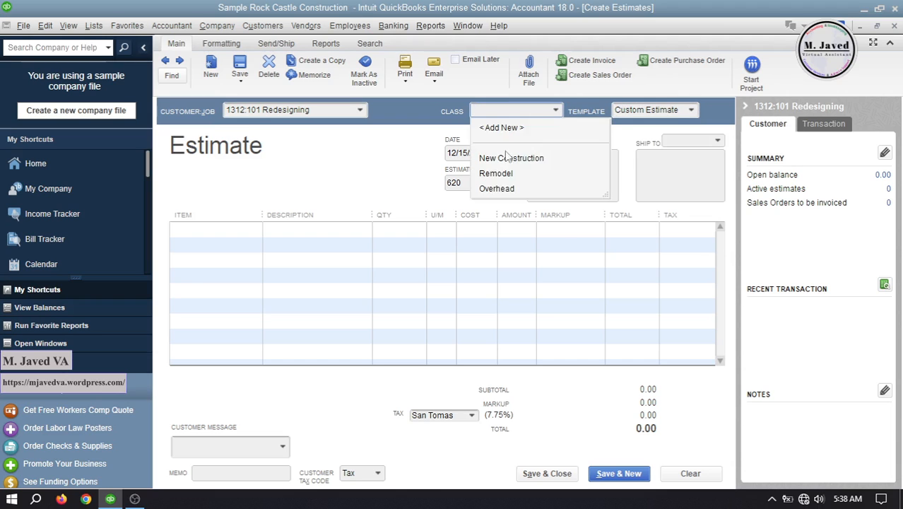
{"action": "left_click", "coordinate": [444, 170]}
- Set the estimate's date to 10/01/2023
{"action": "left_click", "coordinate": [507, 154]}
{"action": "left_click", "coordinate": [554, 178]}
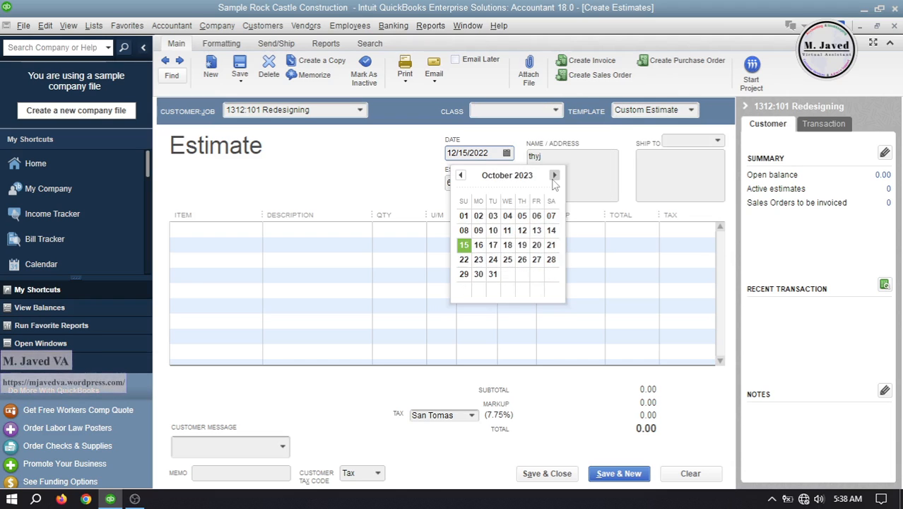
{"action": "left_click", "coordinate": [464, 216]}
{"action": "left_click", "coordinate": [466, 188]}
{"action": "left_click", "coordinate": [576, 182]}
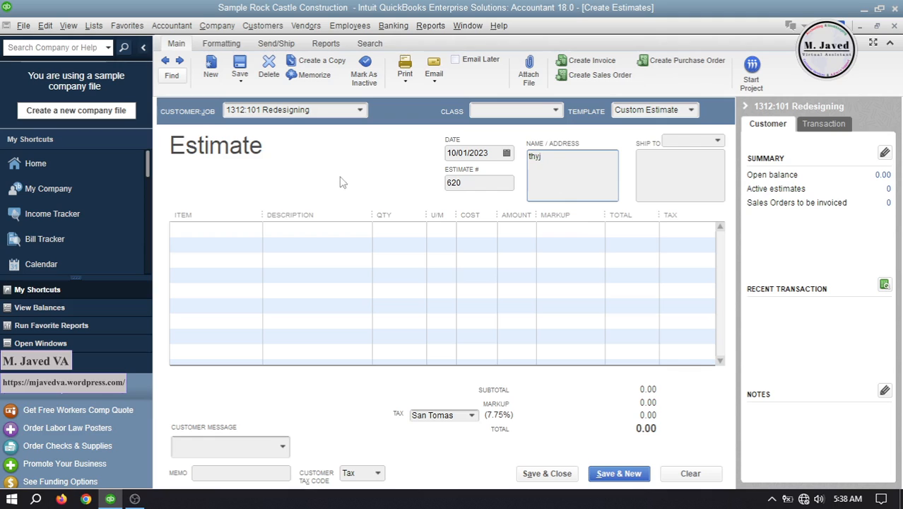
- Add Office Designs, Guest Room Design and Home Office Design as line items on the estimate
{"action": "left_click", "coordinate": [255, 228]}
{"action": "left_click", "coordinate": [242, 292]}
{"action": "left_click", "coordinate": [257, 284]}
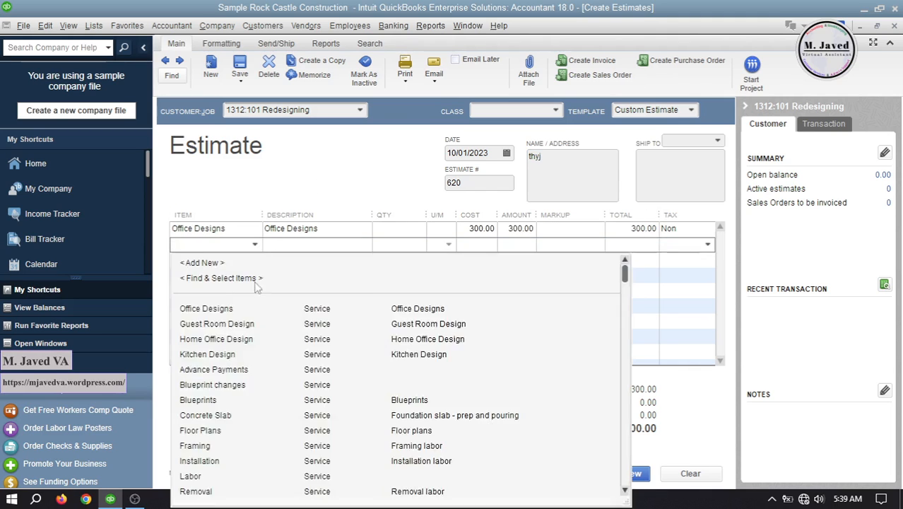
{"action": "left_click", "coordinate": [233, 324]}
{"action": "left_click", "coordinate": [254, 259]}
{"action": "left_click", "coordinate": [266, 354]}
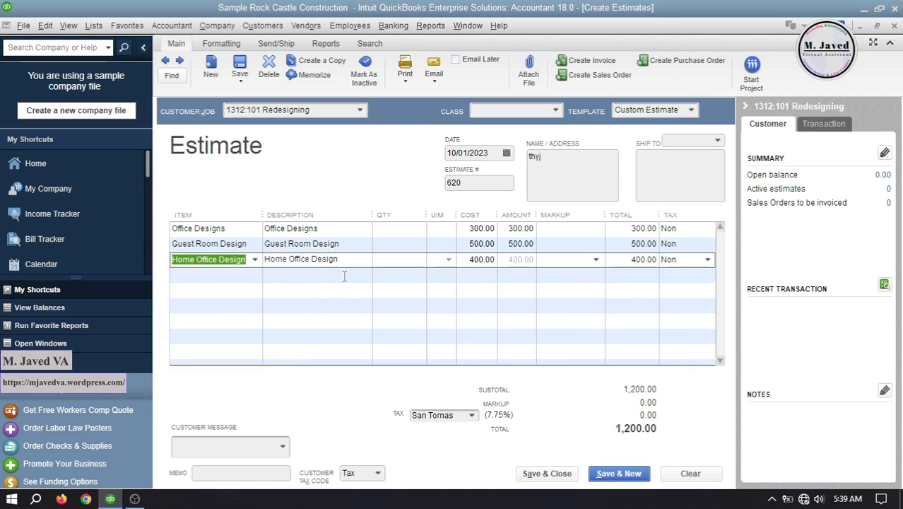
{"action": "left_click", "coordinate": [344, 276]}
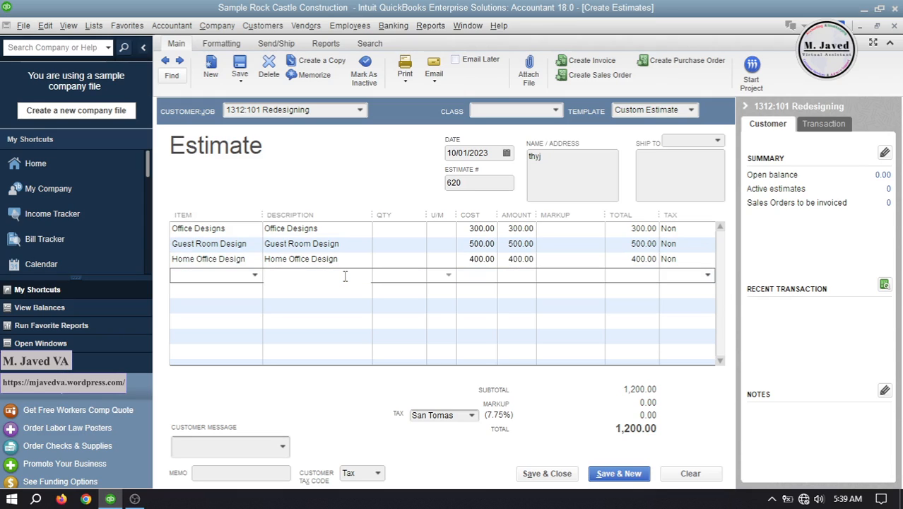
{"action": "left_click", "coordinate": [403, 230]}
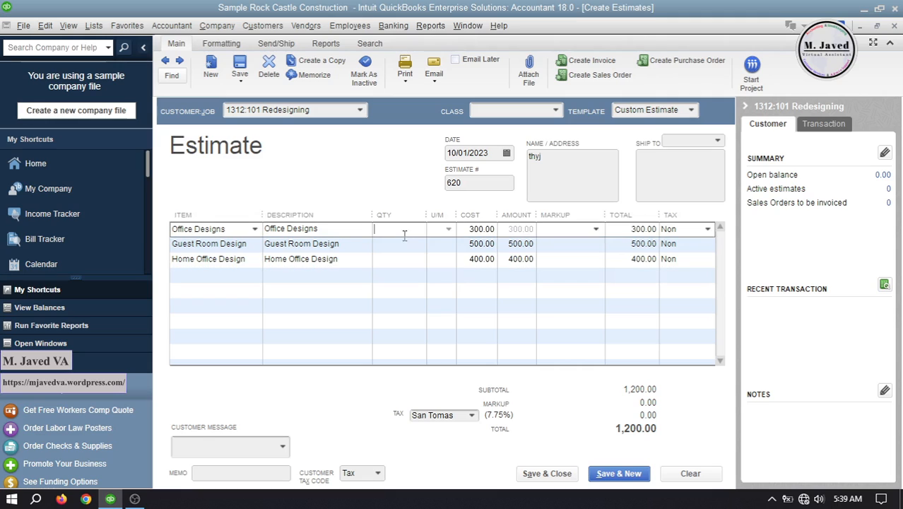
{"action": "left_click", "coordinate": [403, 244]}
{"action": "left_click", "coordinate": [403, 258]}
{"action": "left_click", "coordinate": [360, 276]}
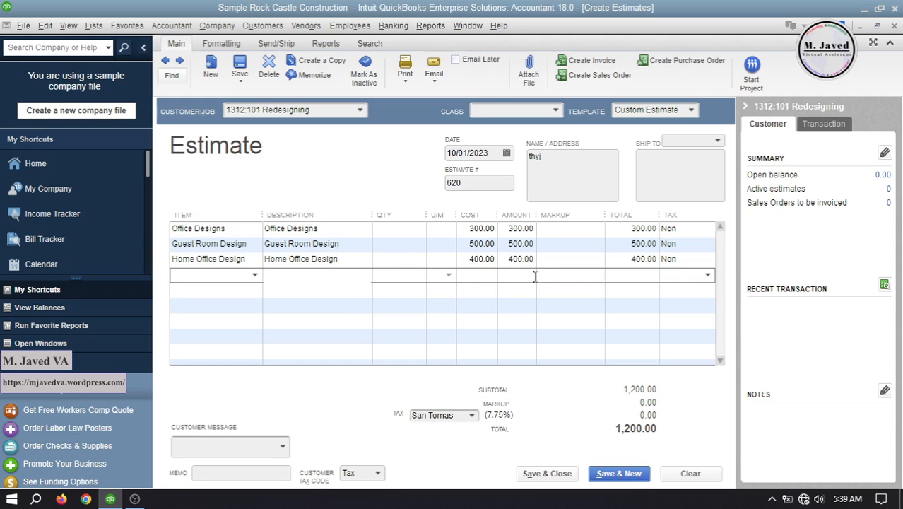
- Set the markup to 200 for Office Designs and to 30% for Guest Room Design
{"action": "left_click", "coordinate": [558, 229]}
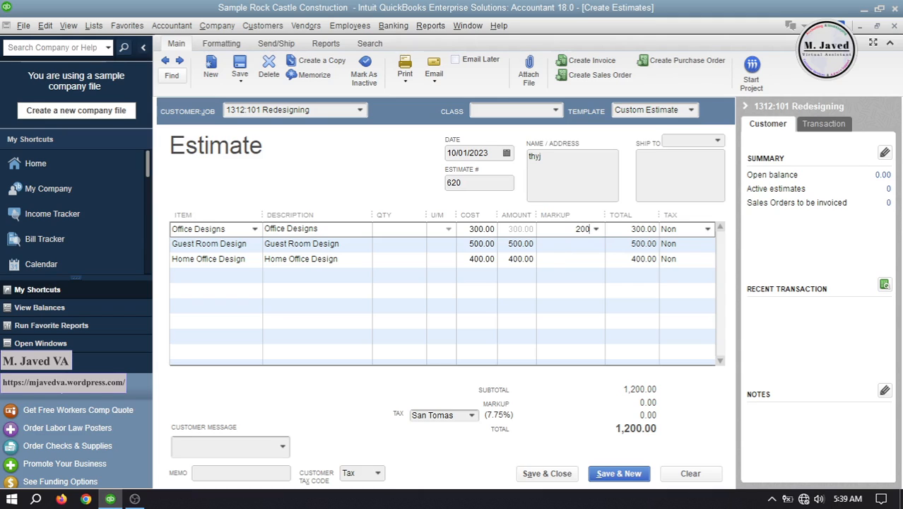
{"action": "left_click", "coordinate": [362, 274]}
{"action": "left_click", "coordinate": [563, 244]}
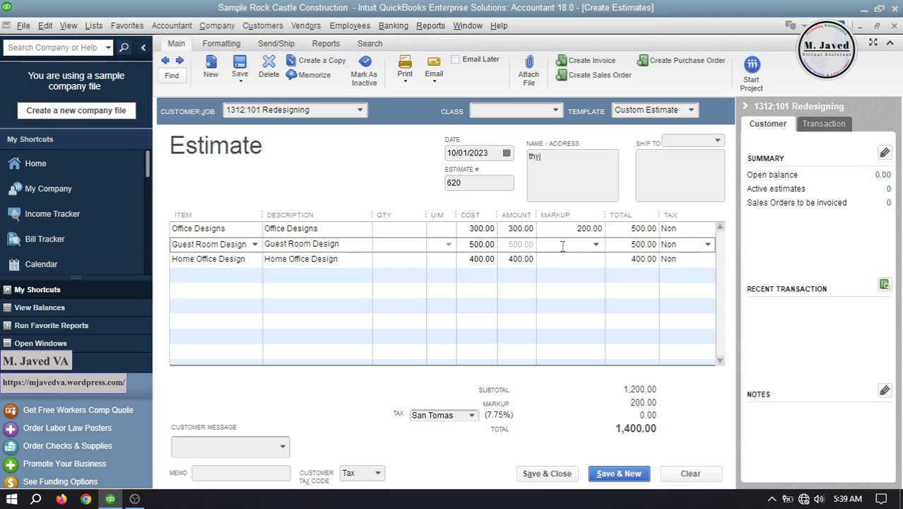
{"action": "type", "text": "30"}
{"action": "left_click", "coordinate": [312, 277]}
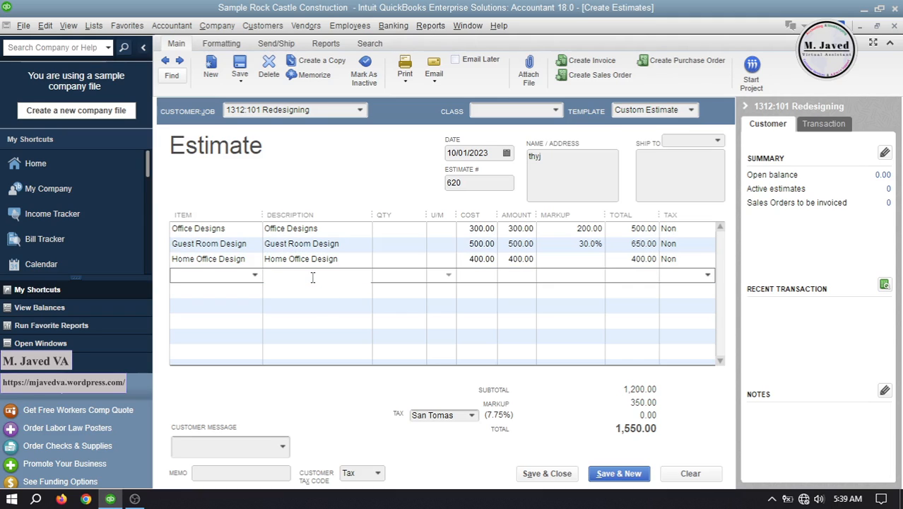
- Set the Home Office Design markup to 30%, then save and close the estimate
{"action": "left_click", "coordinate": [584, 259]}
{"action": "type", "text": "30%"}
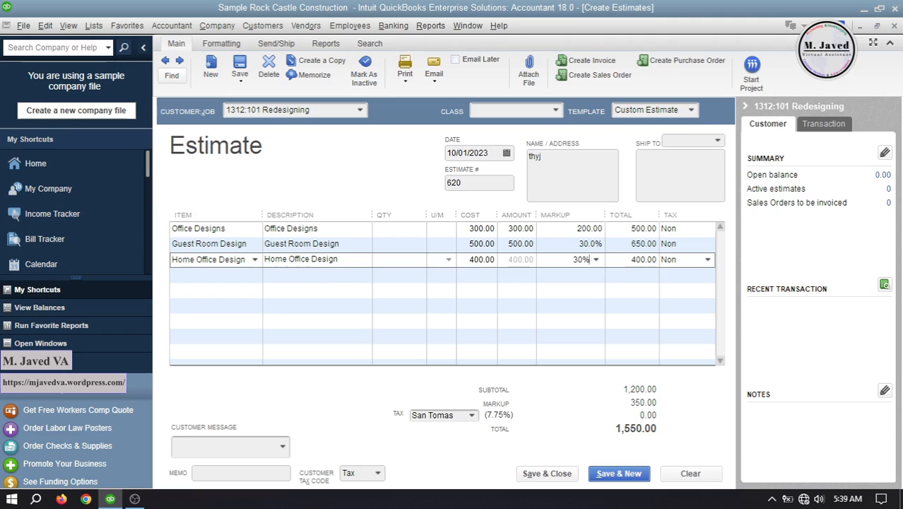
{"action": "left_click", "coordinate": [328, 275]}
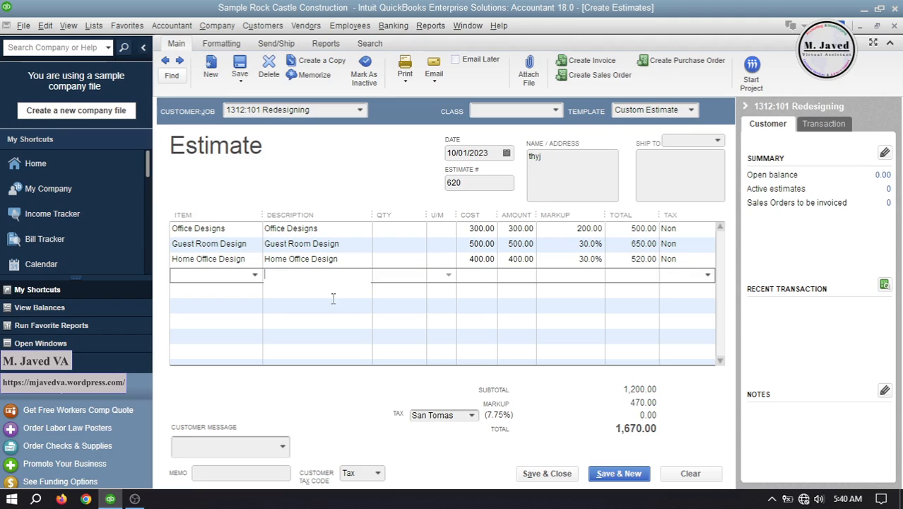
{"action": "left_click", "coordinate": [545, 478]}
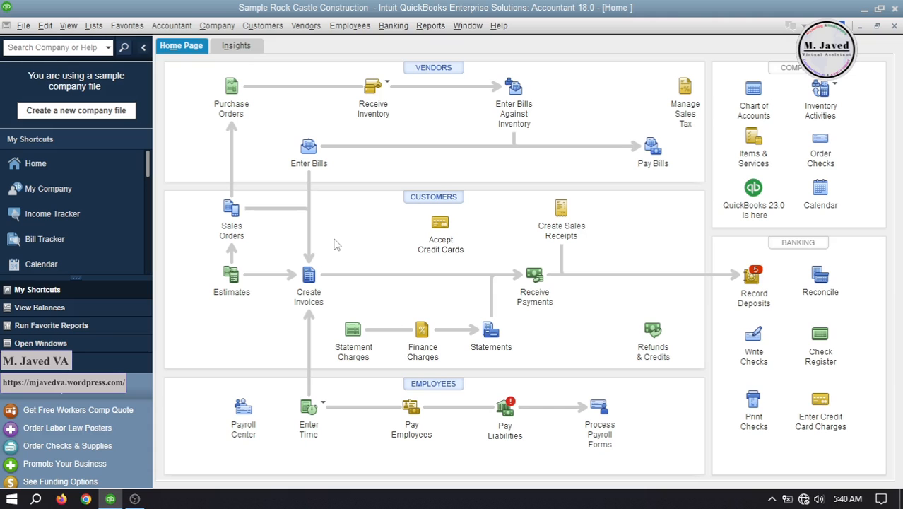
- Enable progress invoicing in the company's Jobs & Estimates preferences, keep estimates turned on, and save the preferences
{"action": "left_click", "coordinate": [45, 25]}
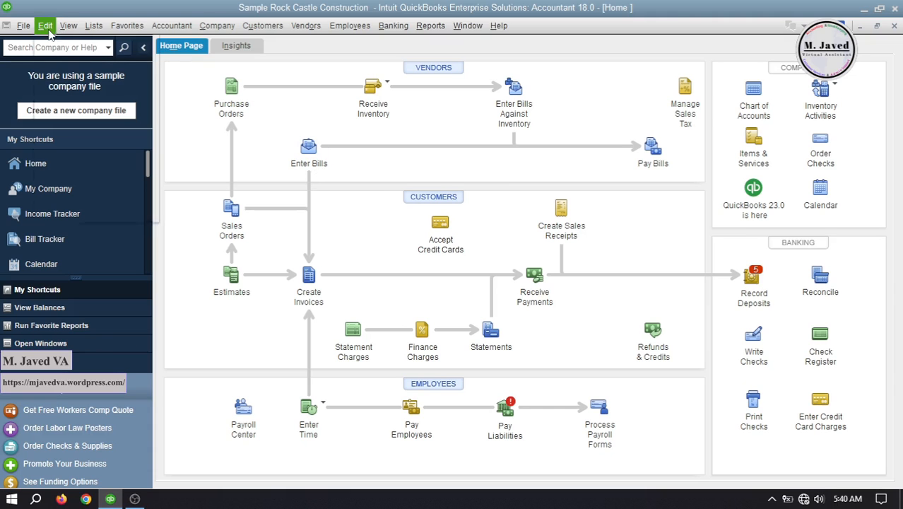
{"action": "left_click", "coordinate": [69, 213]}
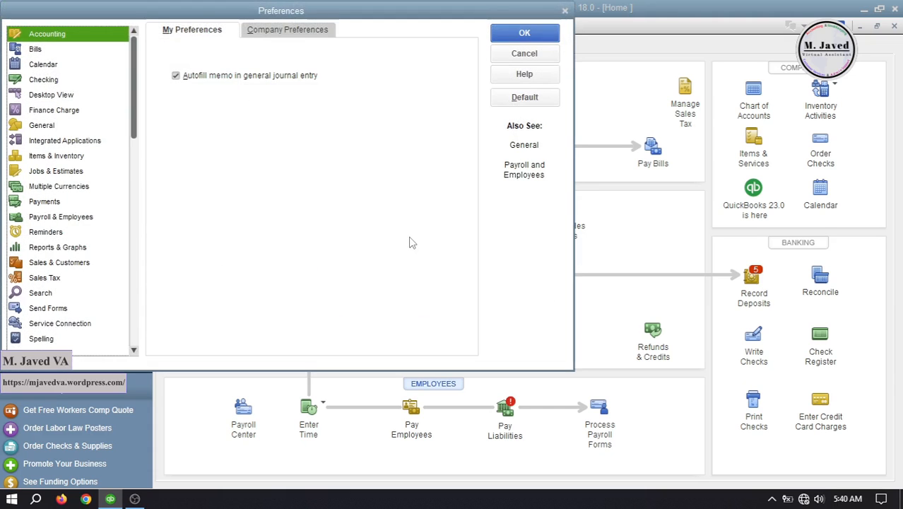
{"action": "left_click_drag", "start_coordinate": [390, 15], "coordinate": [526, 48]}
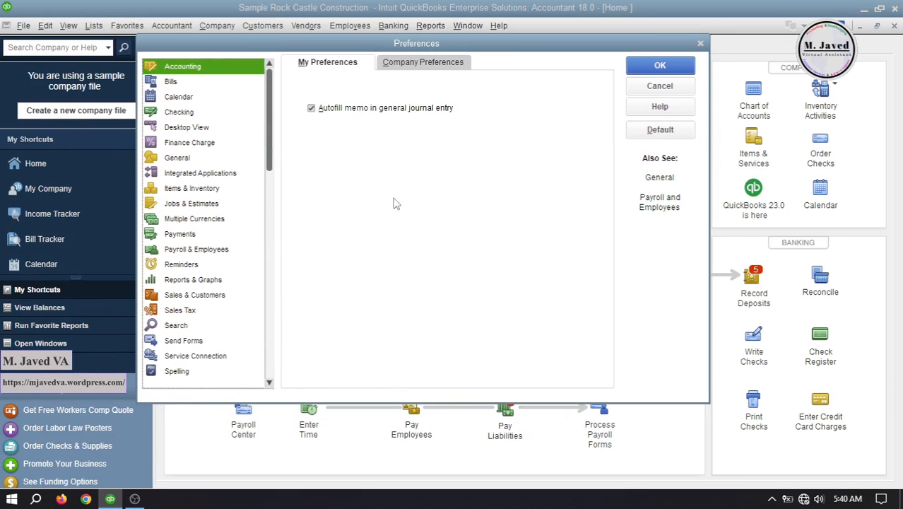
{"action": "left_click", "coordinate": [227, 205]}
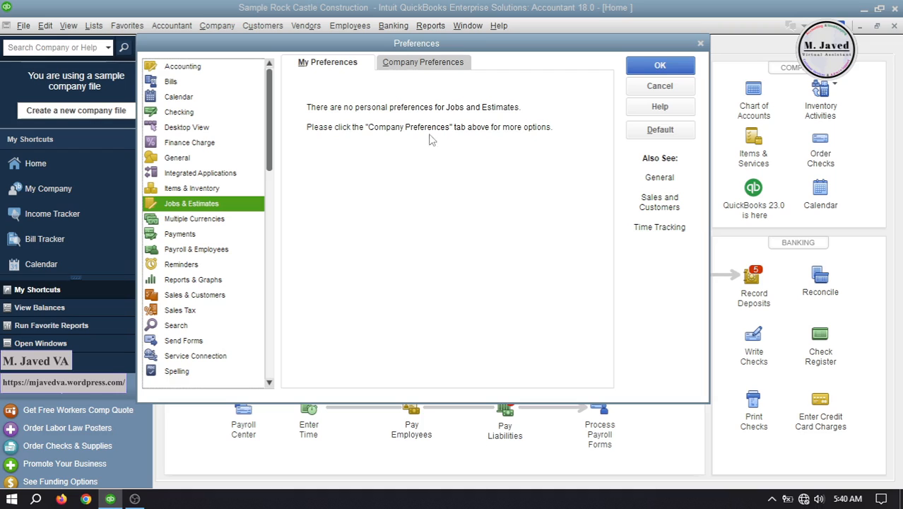
{"action": "left_click", "coordinate": [424, 62]}
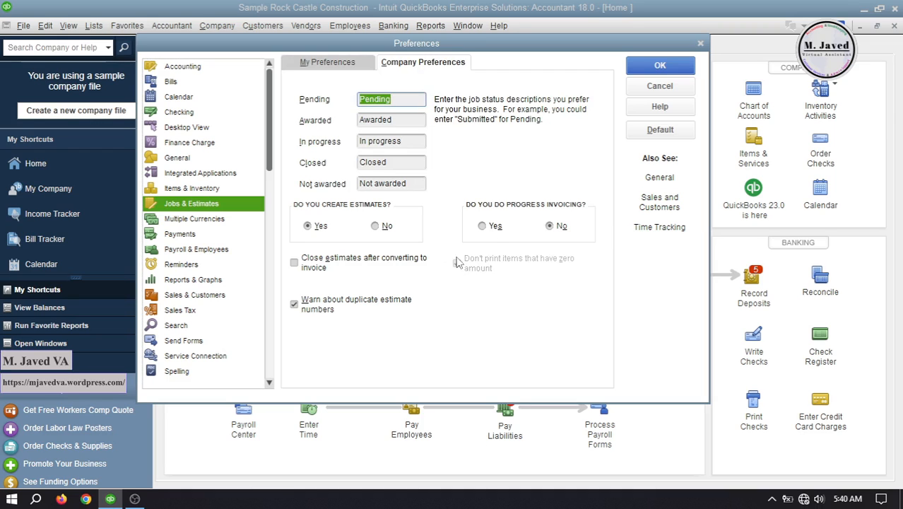
{"action": "left_click", "coordinate": [483, 227]}
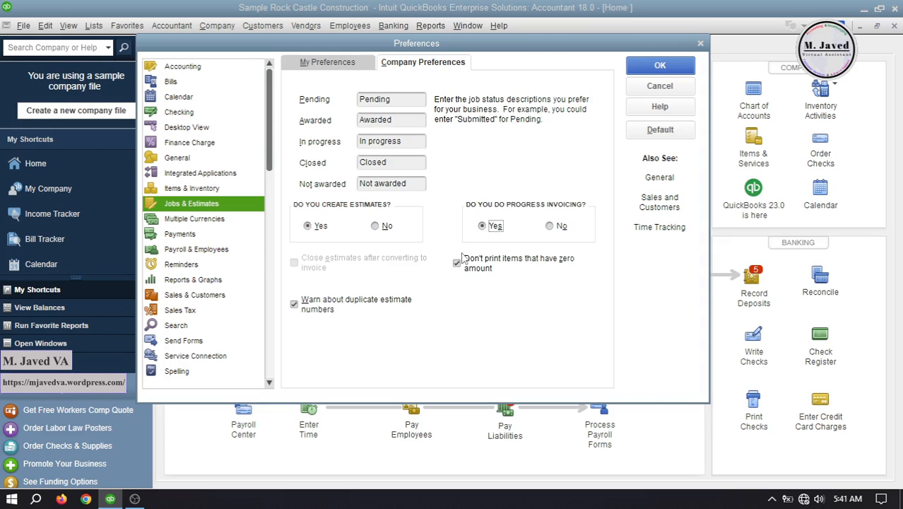
{"action": "left_click", "coordinate": [388, 226]}
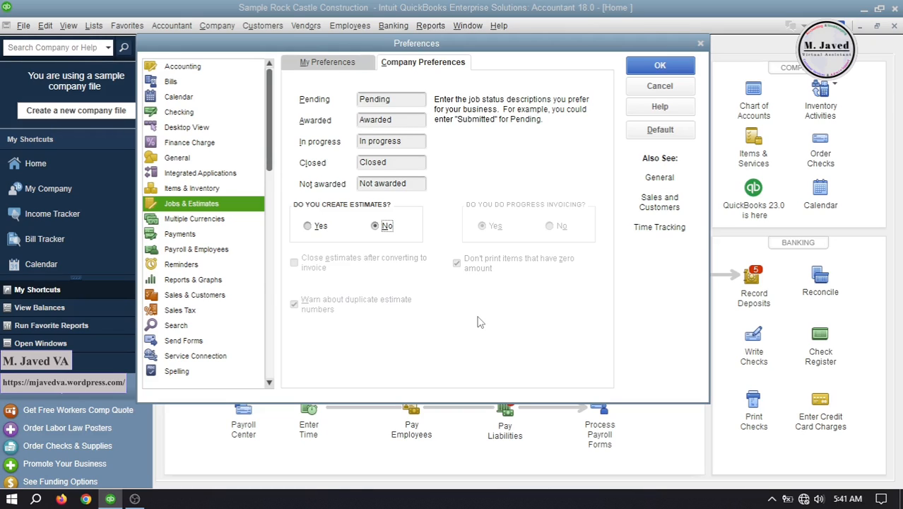
{"action": "left_click", "coordinate": [316, 227]}
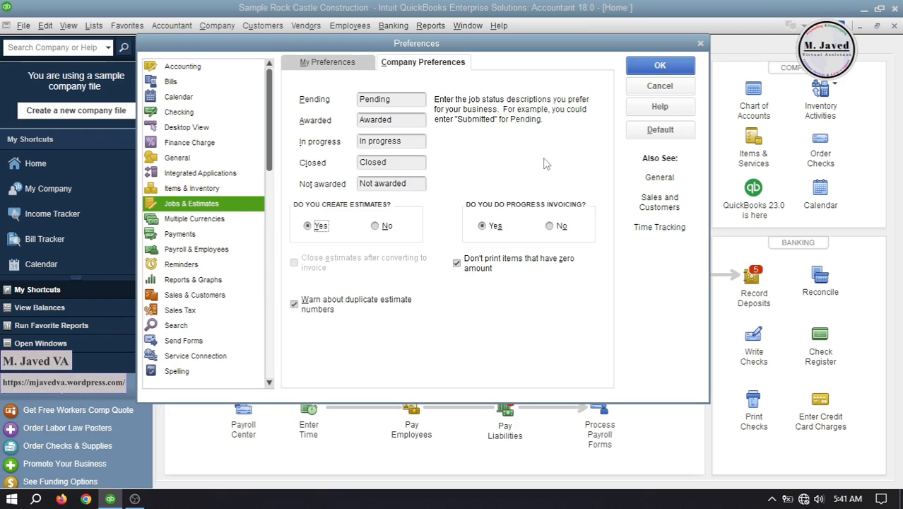
{"action": "left_click", "coordinate": [629, 66]}
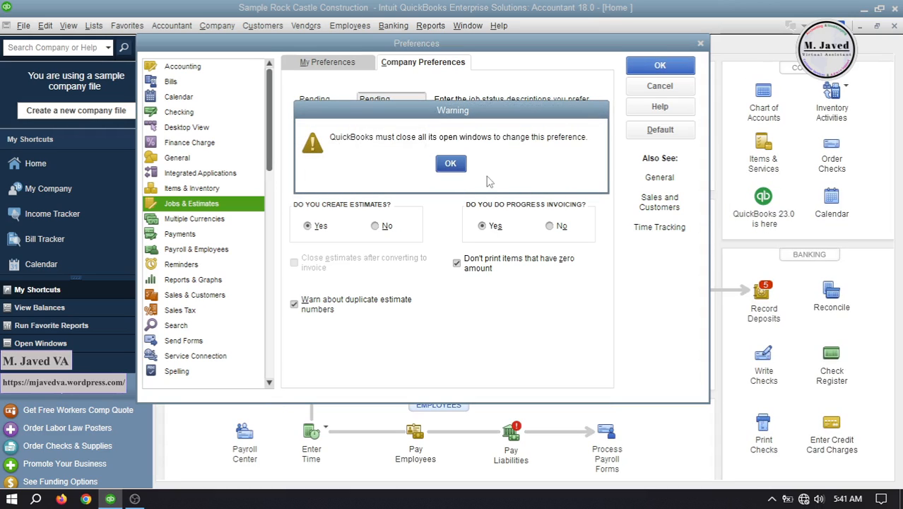
{"action": "left_click", "coordinate": [451, 164]}
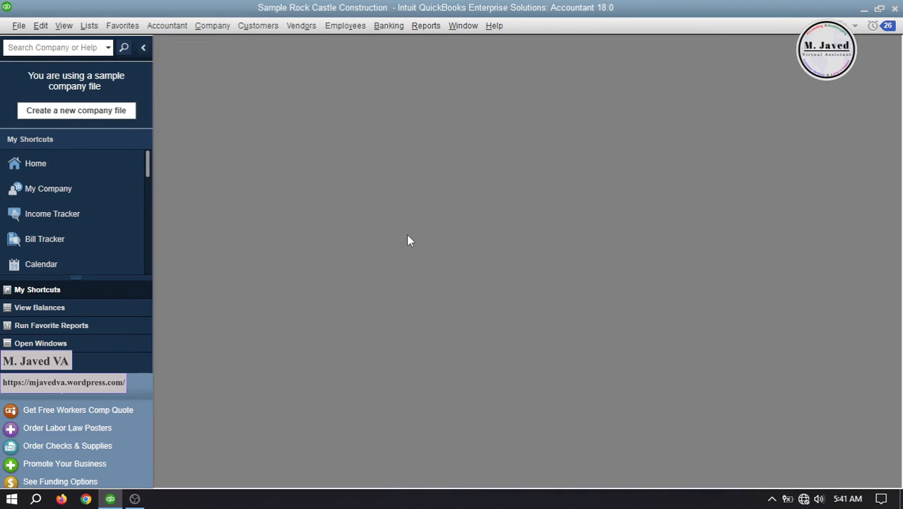
- Reopen the home page at full size and start a new invoice for the Redesigning job
{"action": "left_click", "coordinate": [49, 166]}
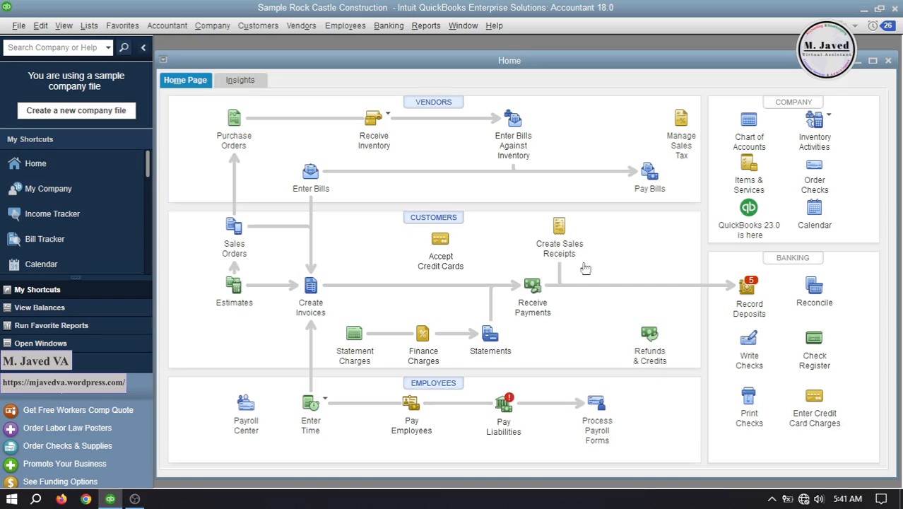
{"action": "left_click", "coordinate": [873, 61]}
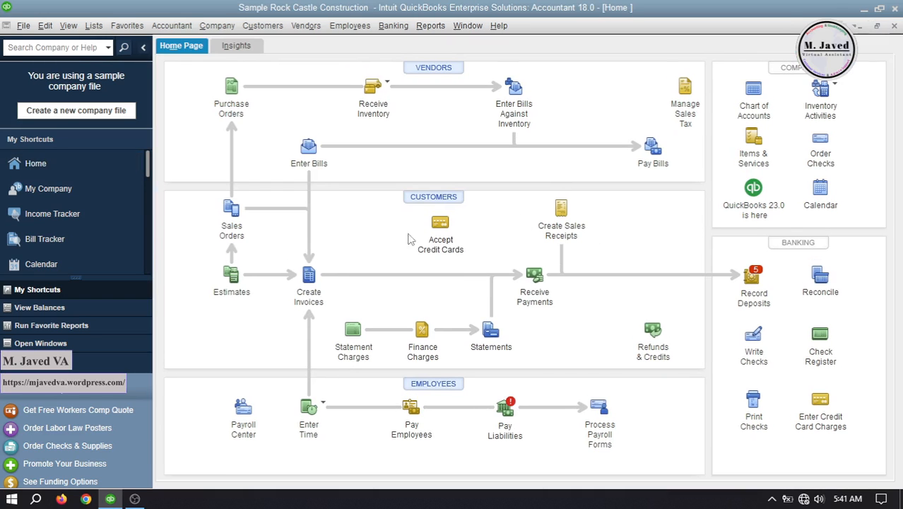
{"action": "left_click", "coordinate": [309, 279]}
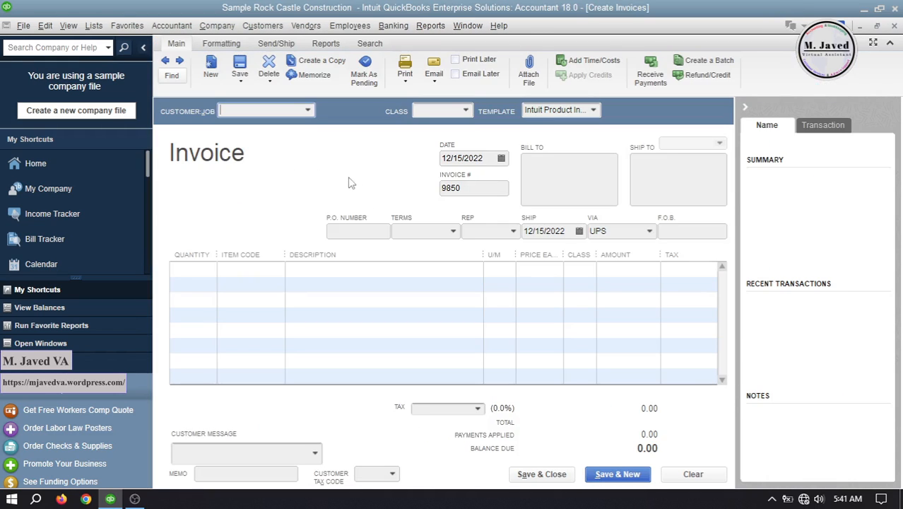
{"action": "left_click", "coordinate": [307, 110]}
{"action": "left_click", "coordinate": [273, 189]}
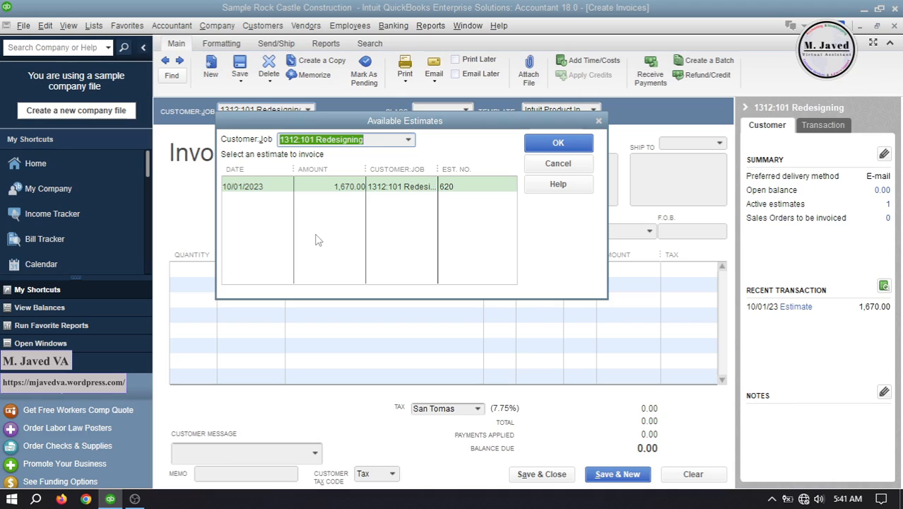
- Select the job's available estimate dated 10/01/2023 as the basis for the invoice
{"action": "left_click_drag", "start_coordinate": [379, 118], "coordinate": [378, 148]}
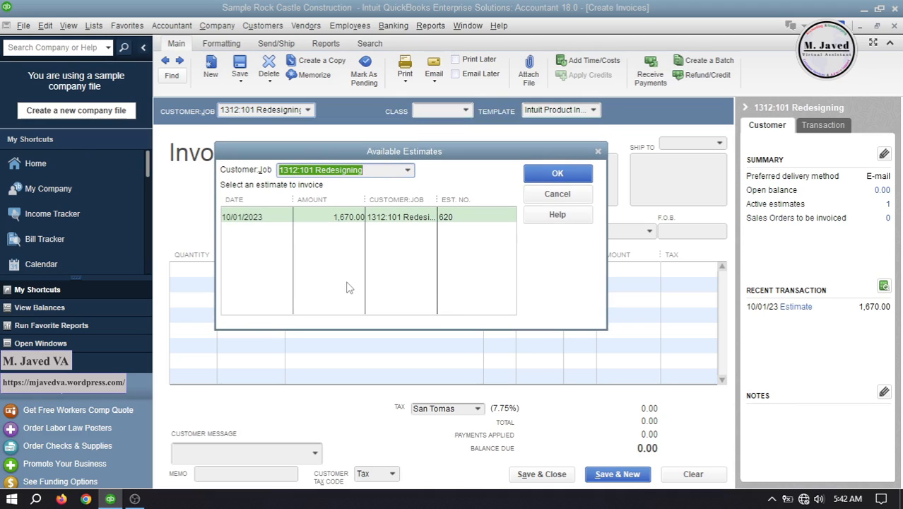
{"action": "left_click", "coordinate": [338, 222]}
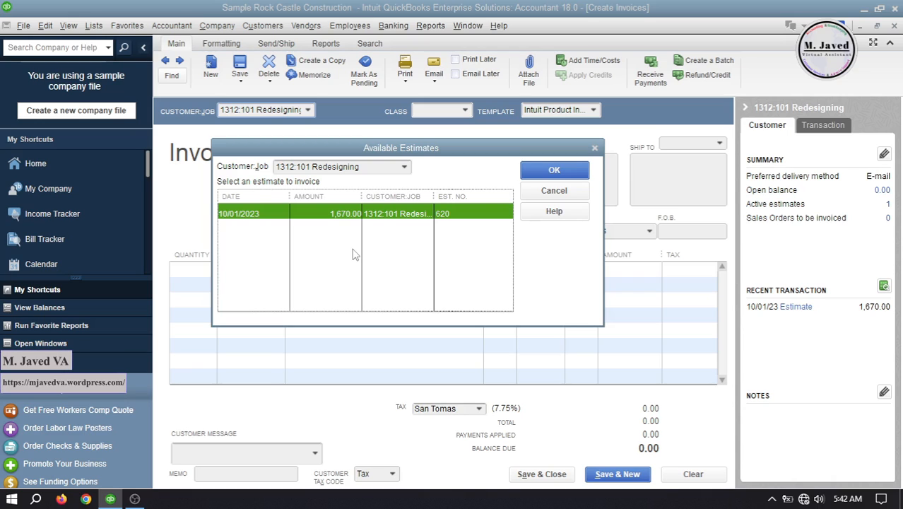
{"action": "left_click", "coordinate": [555, 169]}
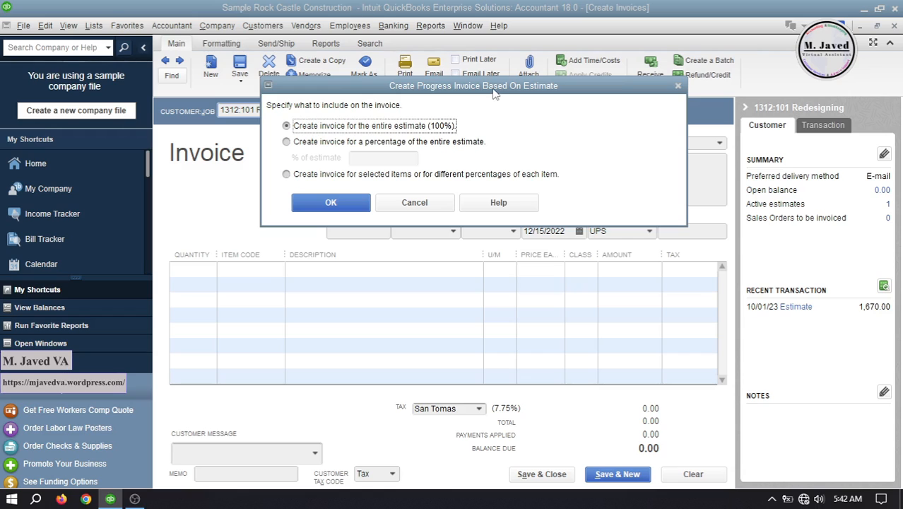
{"action": "left_click_drag", "start_coordinate": [495, 93], "coordinate": [485, 164]}
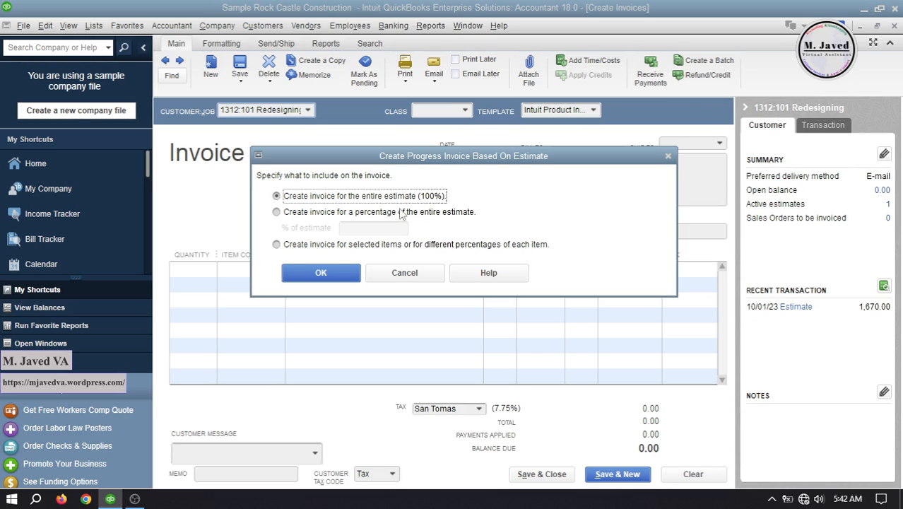
{"action": "left_click", "coordinate": [284, 212]}
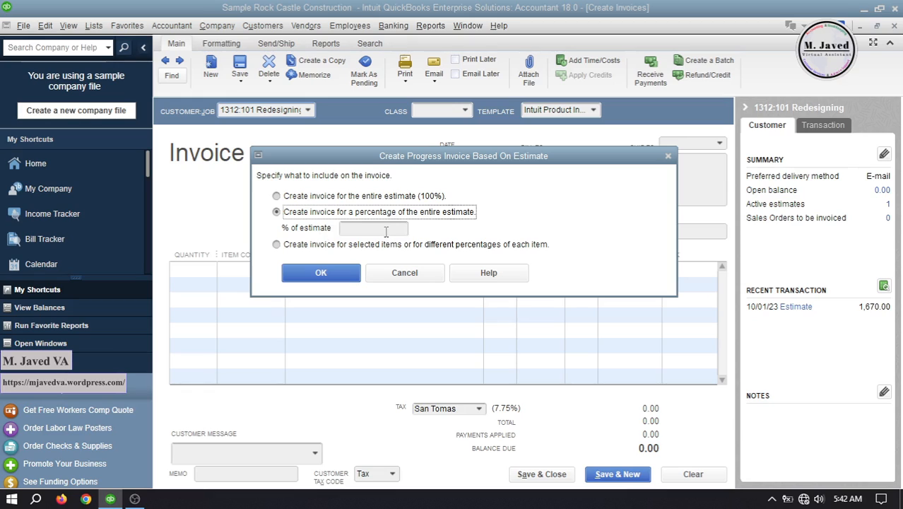
{"action": "left_click", "coordinate": [386, 229]}
{"action": "type", "text": "20"}
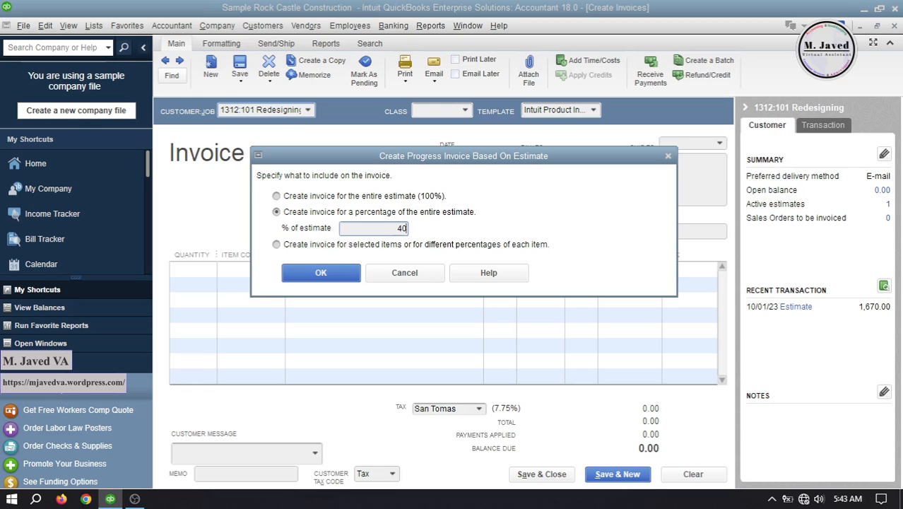
{"action": "key", "text": "BackSpace"}
{"action": "key", "text": "BackSpace"}
{"action": "left_click", "coordinate": [277, 244]}
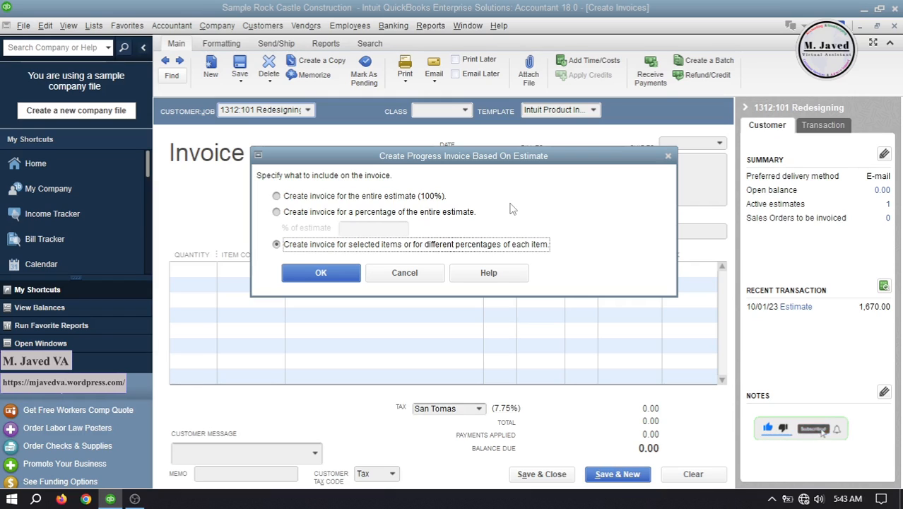
- Create the progress invoice for 20% of the entire estimate
{"action": "left_click", "coordinate": [277, 212]}
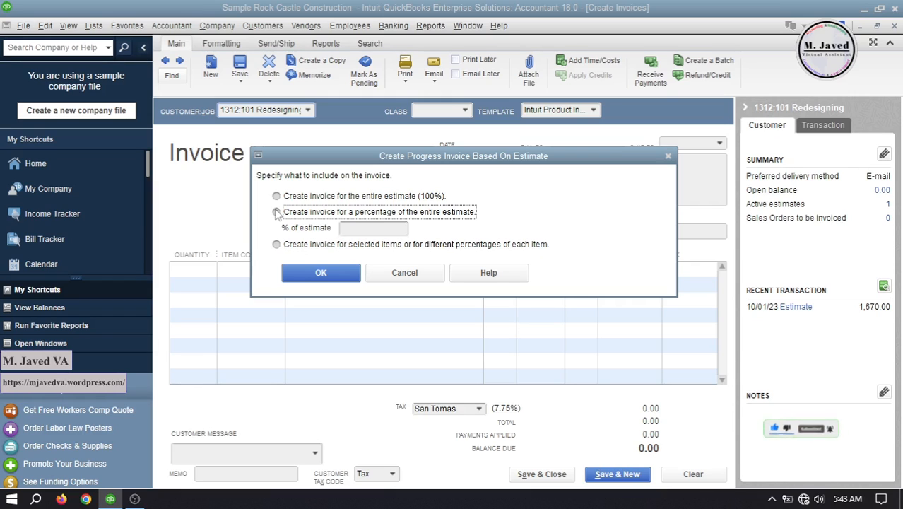
{"action": "left_click", "coordinate": [395, 230]}
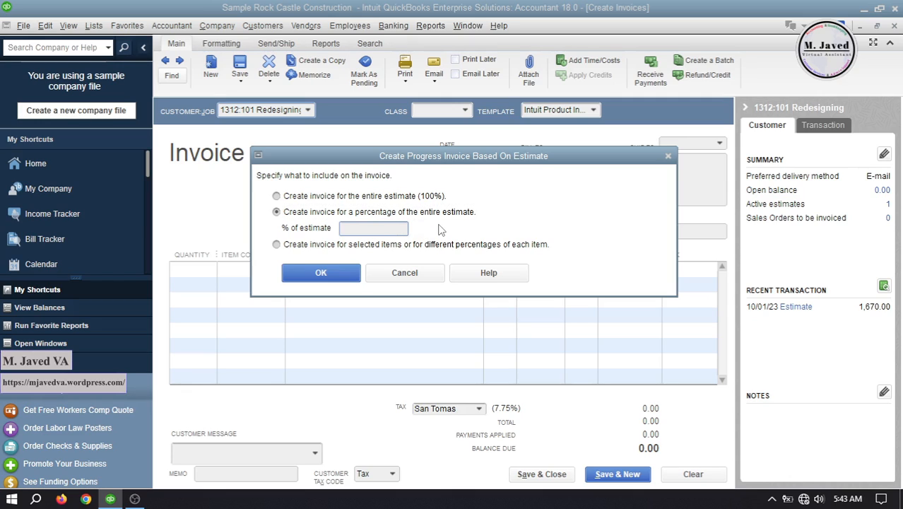
{"action": "type", "text": "20"}
{"action": "left_click", "coordinate": [343, 275]}
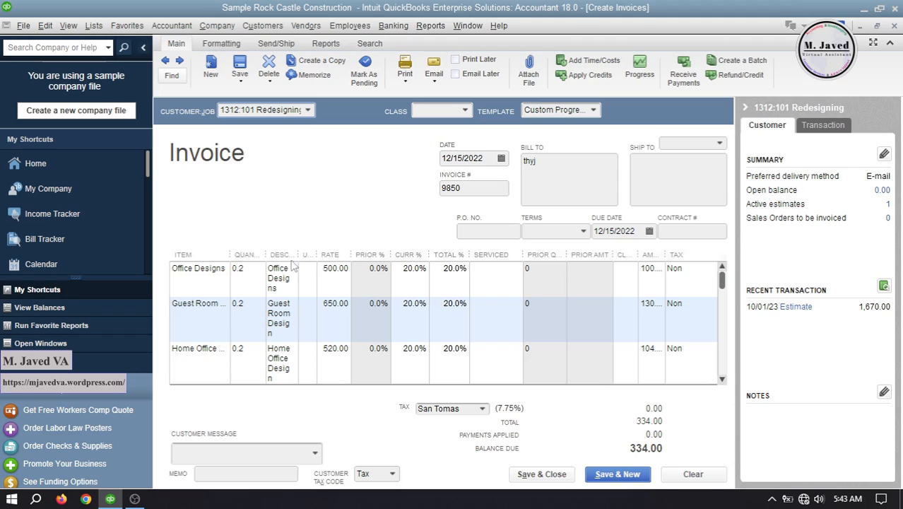
- Widen the invoice's description column and collapse the shortcuts sidebar to make room for the line items
{"action": "left_click_drag", "start_coordinate": [295, 254], "coordinate": [316, 255]}
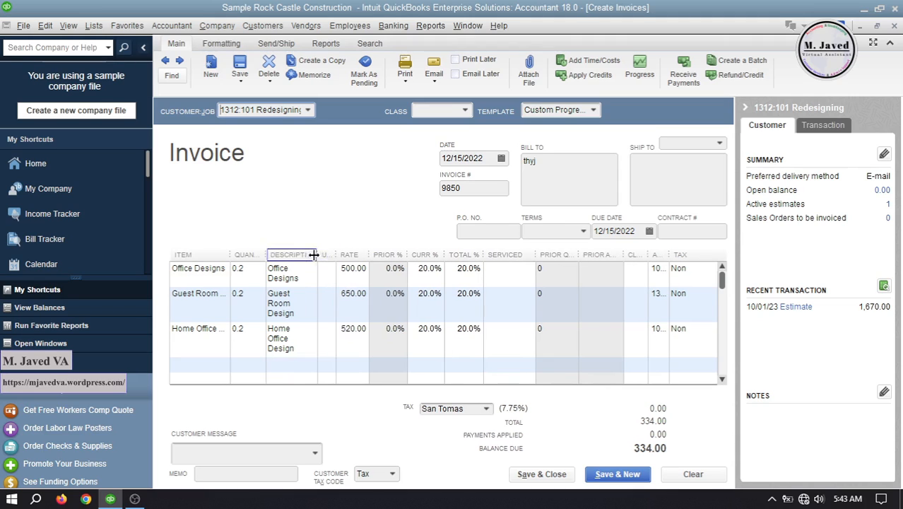
{"action": "left_click", "coordinate": [143, 50]}
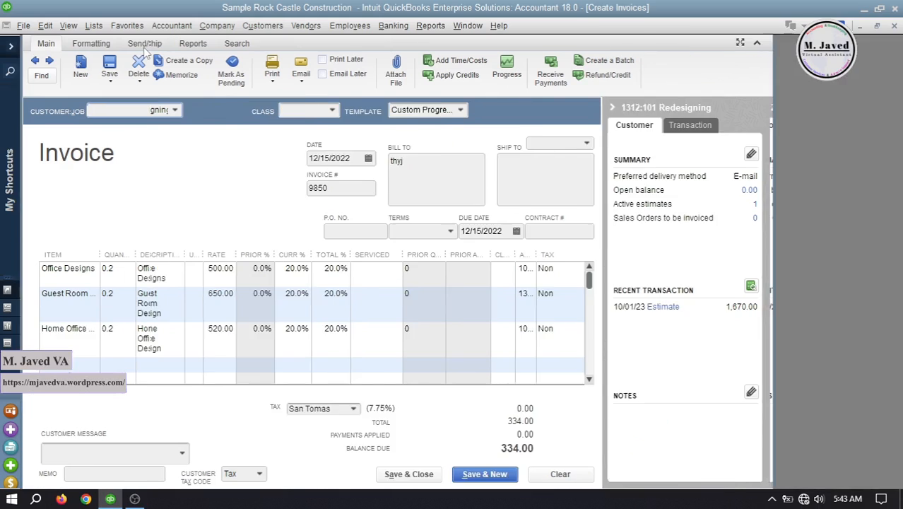
{"action": "left_click", "coordinate": [139, 257]}
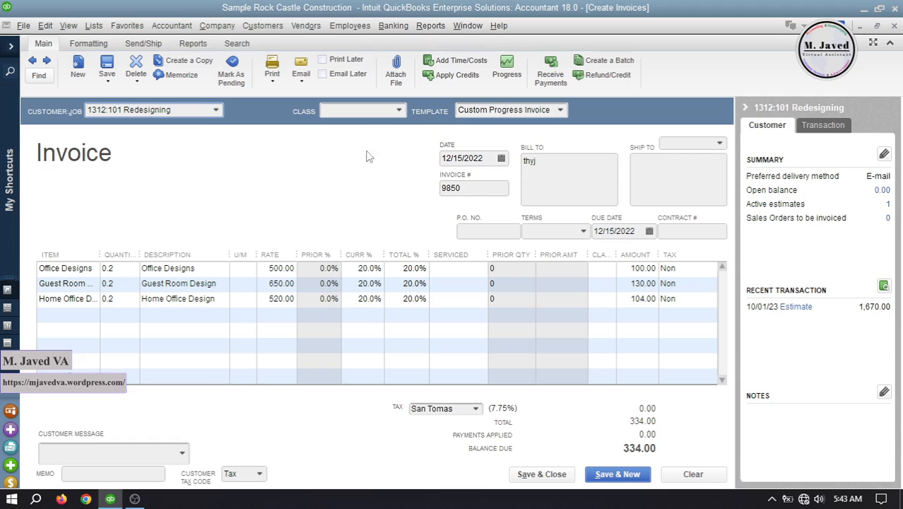
{"action": "left_click", "coordinate": [398, 111]}
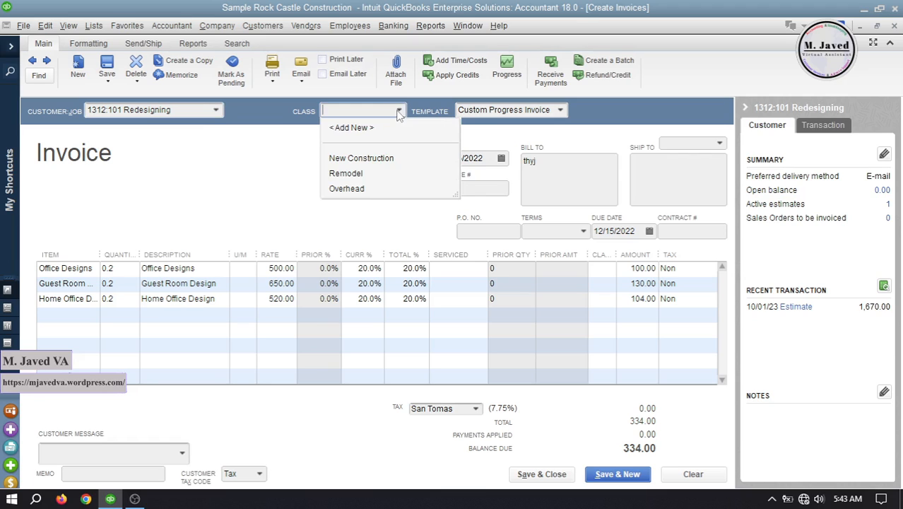
{"action": "left_click", "coordinate": [275, 202]}
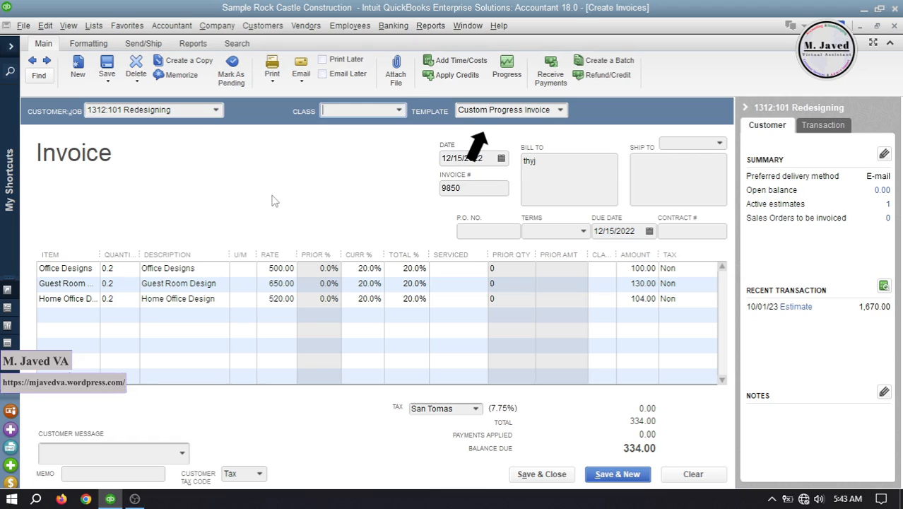
{"action": "left_click", "coordinate": [560, 111]}
{"action": "left_click", "coordinate": [362, 189]}
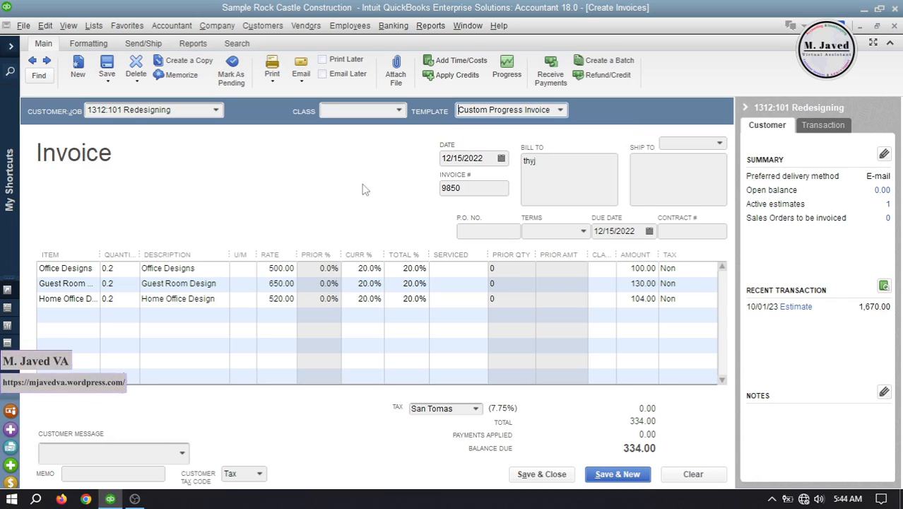
- Set the progress invoice's date to 10/02/2023
{"action": "left_click", "coordinate": [501, 158]}
{"action": "left_click", "coordinate": [549, 181]}
{"action": "left_click", "coordinate": [549, 181]}
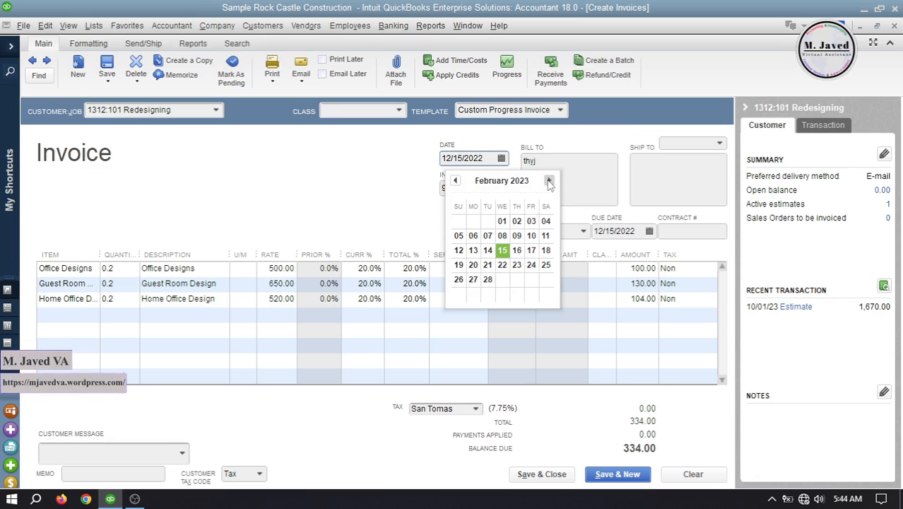
{"action": "left_click", "coordinate": [550, 181]}
{"action": "left_click", "coordinate": [549, 181]}
{"action": "left_click", "coordinate": [549, 181]}
{"action": "left_click", "coordinate": [549, 181]}
{"action": "left_click", "coordinate": [549, 181]}
{"action": "left_click", "coordinate": [549, 181]}
{"action": "left_click", "coordinate": [549, 181]}
{"action": "left_click", "coordinate": [549, 181]}
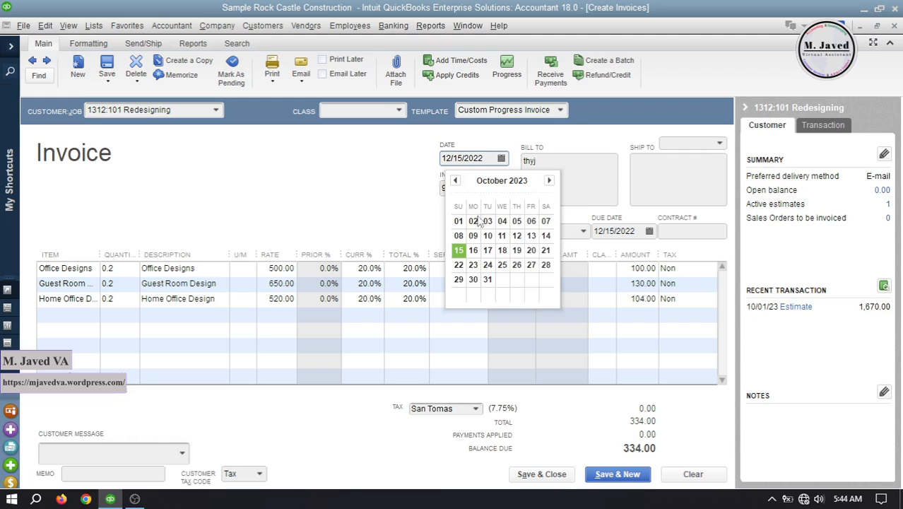
{"action": "left_click", "coordinate": [474, 221]}
{"action": "left_click", "coordinate": [464, 188]}
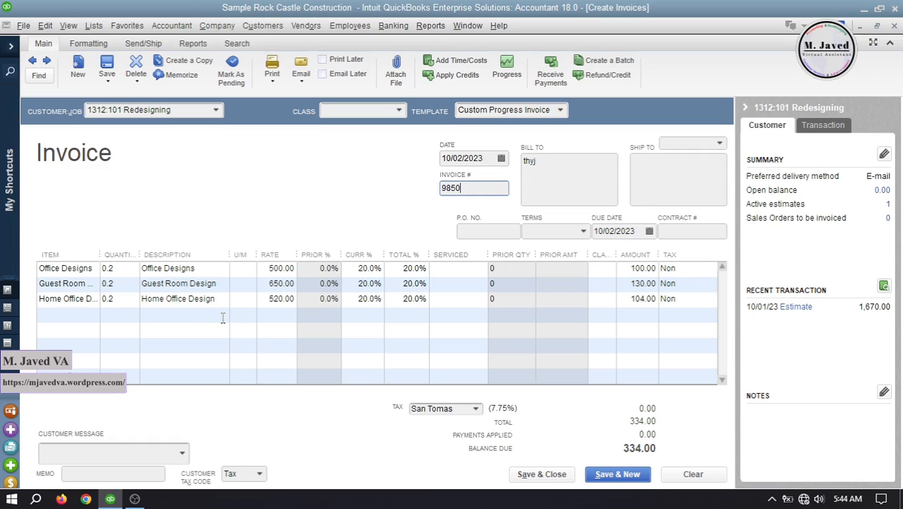
- Set the current percentage of the Office Designs line to 25% on the progress invoice
{"action": "left_click", "coordinate": [357, 268]}
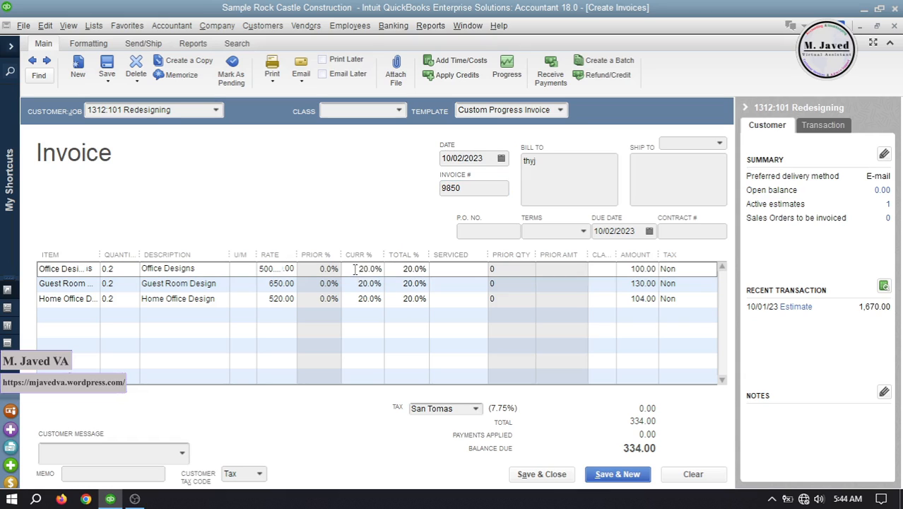
{"action": "type", "text": "25"}
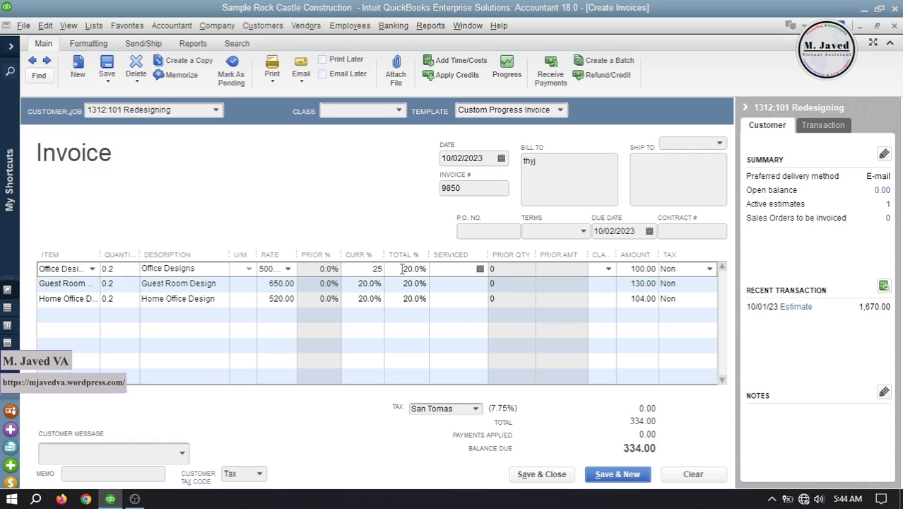
{"action": "left_click", "coordinate": [209, 316]}
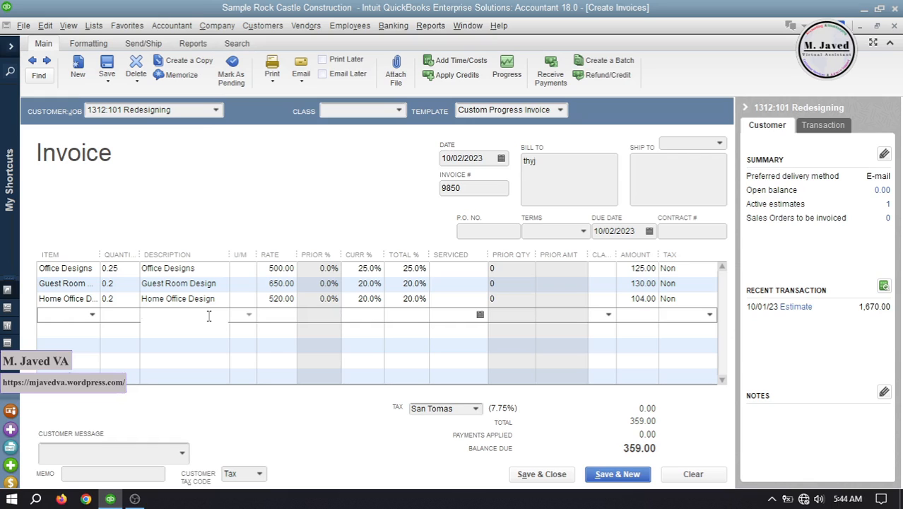
- Set the Guest Room Design line's amount to 195.00, and save and close the progress invoice
{"action": "left_click", "coordinate": [628, 283]}
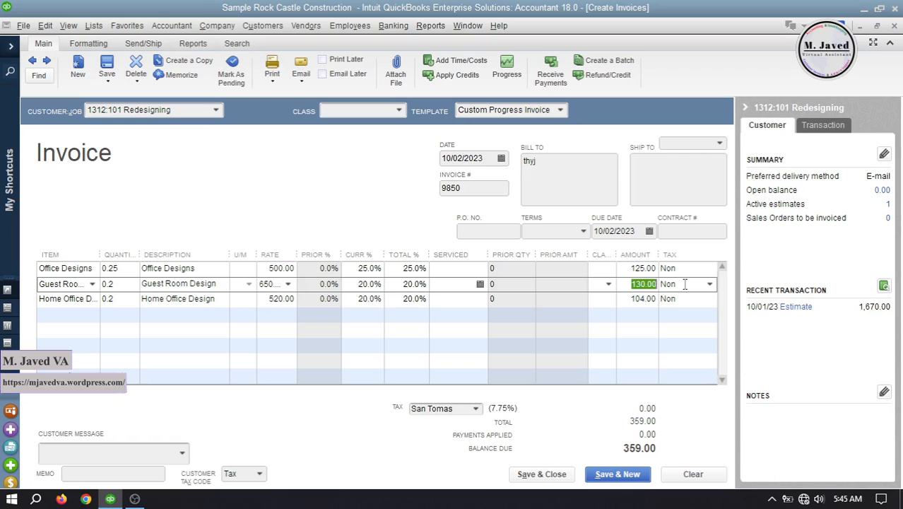
{"action": "type", "text": "195"}
{"action": "left_click", "coordinate": [214, 314]}
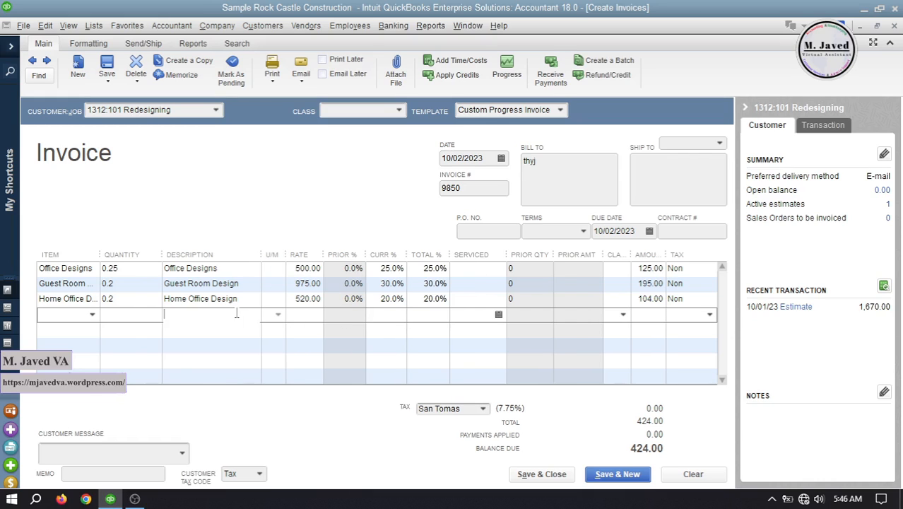
{"action": "left_click", "coordinate": [537, 474]}
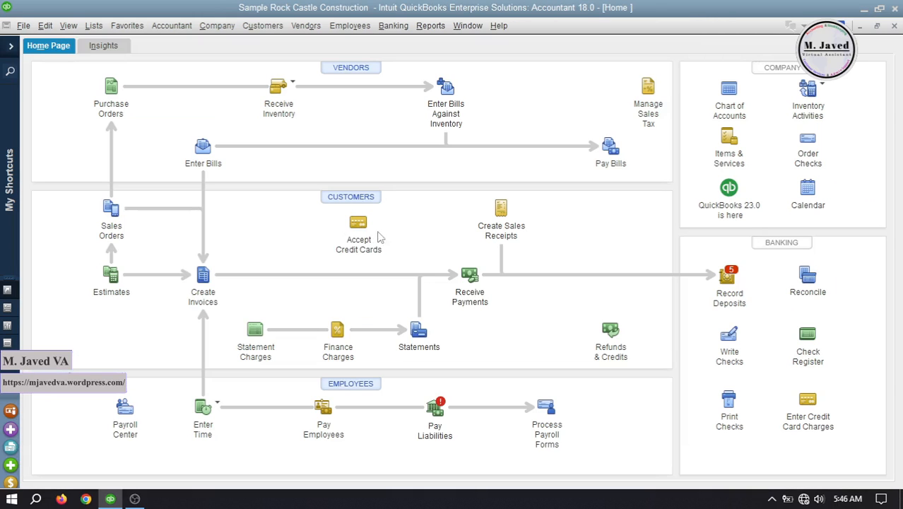
- Expand the sidebar and open the Job Progress Invoices vs. Estimates report
{"action": "left_click", "coordinate": [11, 47]}
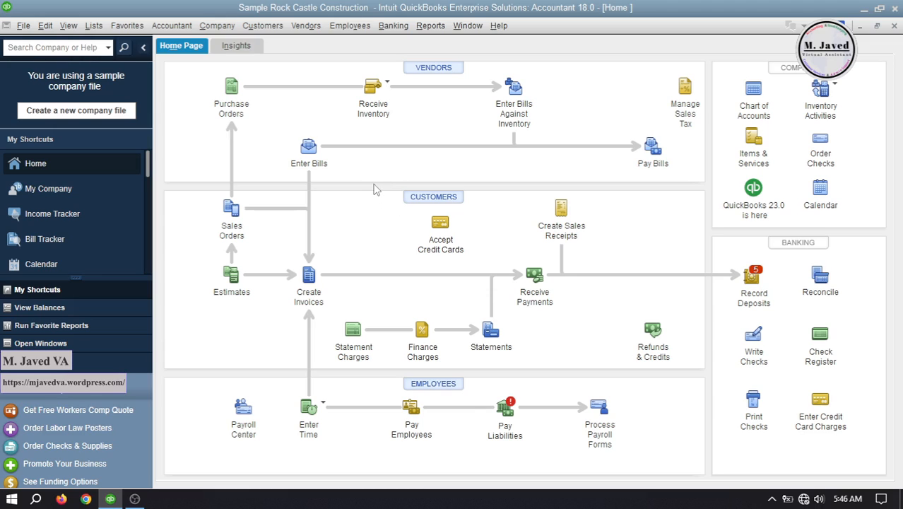
{"action": "left_click", "coordinate": [427, 28]}
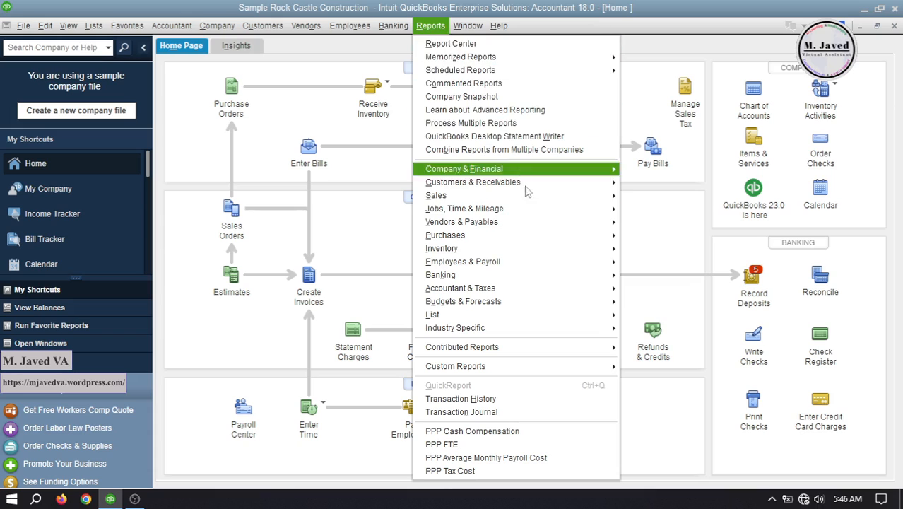
{"action": "mouse_move", "coordinate": [533, 208]}
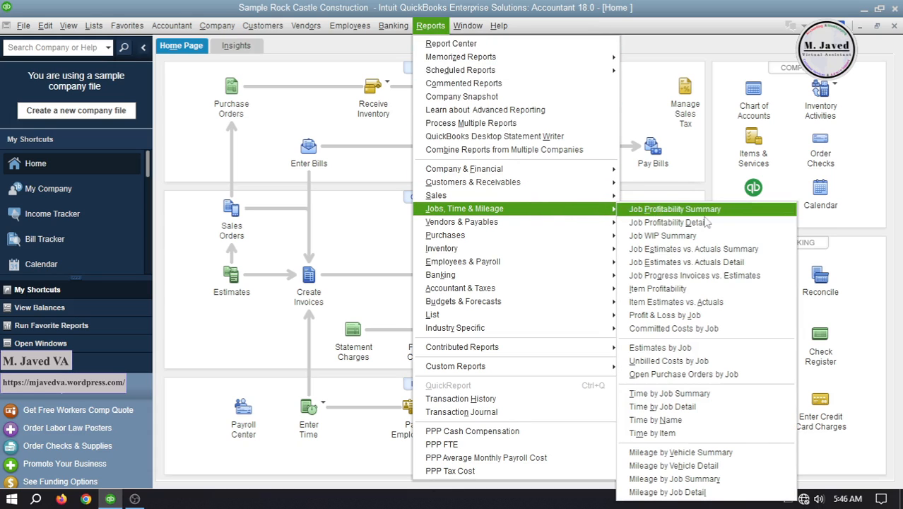
{"action": "left_click", "coordinate": [744, 276]}
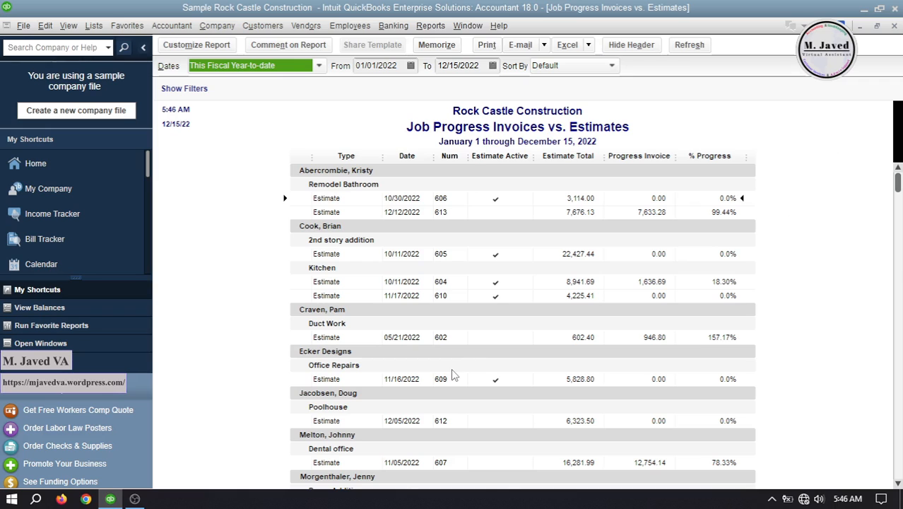
- Set the report's start date to 10/01/2023
{"action": "left_click", "coordinate": [411, 65]}
{"action": "left_click", "coordinate": [463, 88]}
{"action": "left_click", "coordinate": [463, 89]}
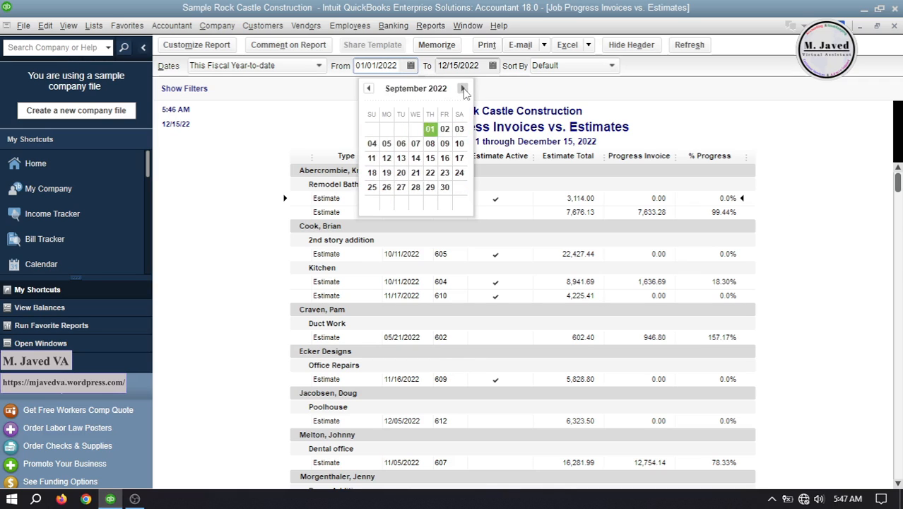
{"action": "left_click", "coordinate": [463, 88]}
{"action": "left_click", "coordinate": [464, 90]}
{"action": "left_click", "coordinate": [464, 90]}
{"action": "left_click", "coordinate": [463, 89]}
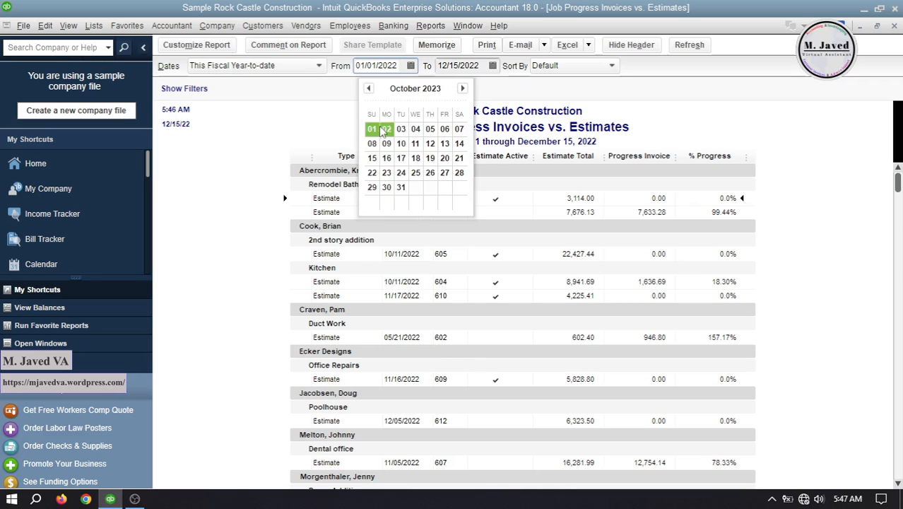
{"action": "left_click", "coordinate": [374, 130]}
- Set the report's end date to 10/31/2023
{"action": "left_click", "coordinate": [493, 66]}
{"action": "left_click", "coordinate": [545, 89]}
{"action": "left_click", "coordinate": [545, 89]}
{"action": "left_click", "coordinate": [545, 88]}
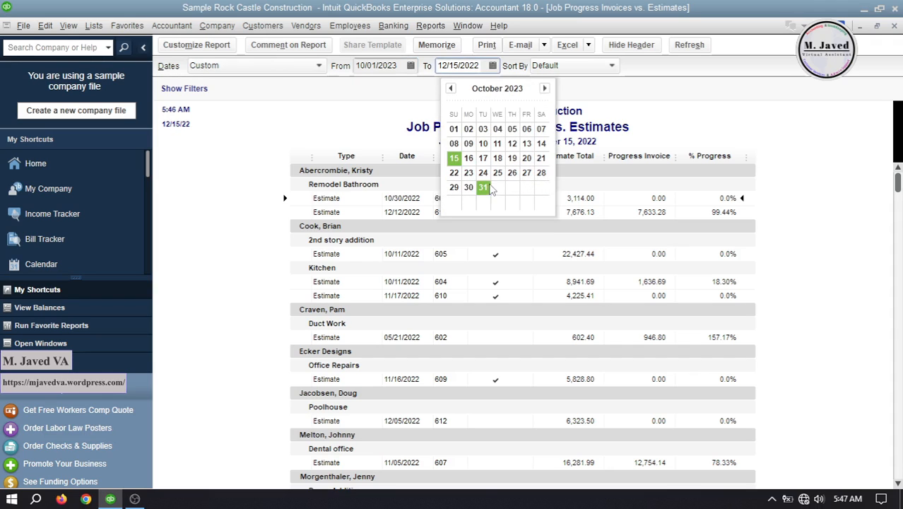
{"action": "left_click", "coordinate": [482, 188]}
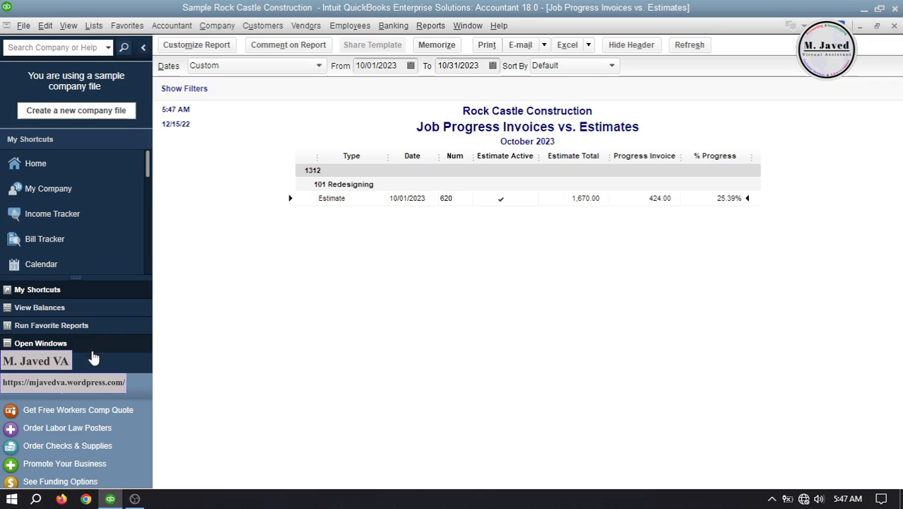
- List the open windows, return to the home page, and start an invoice for the 101 Redesigning job from its 10/01/2023 estimate
{"action": "left_click", "coordinate": [51, 346]}
{"action": "left_click", "coordinate": [43, 188]}
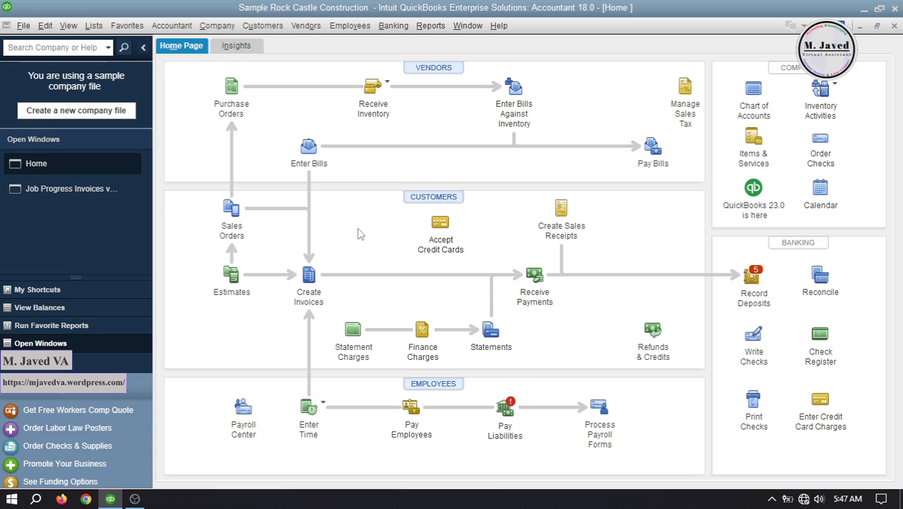
{"action": "key", "text": "ctrl+i"}
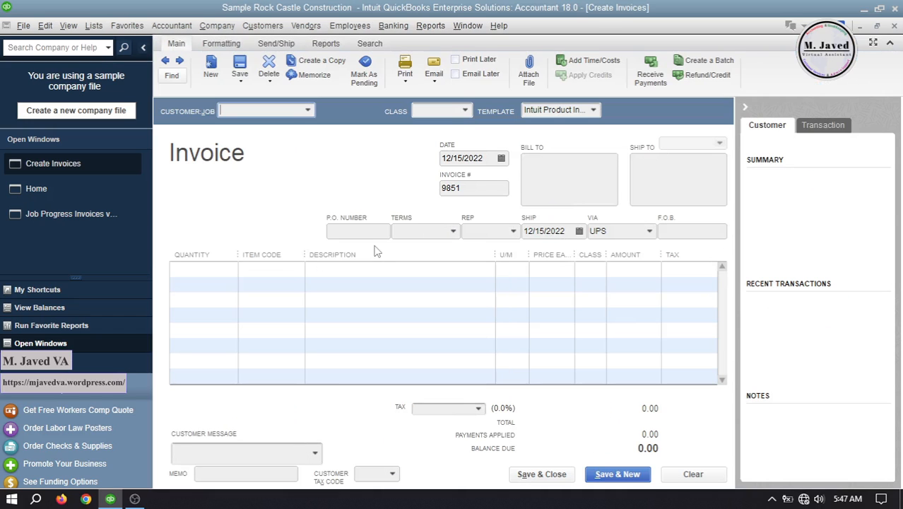
{"action": "left_click", "coordinate": [308, 111]}
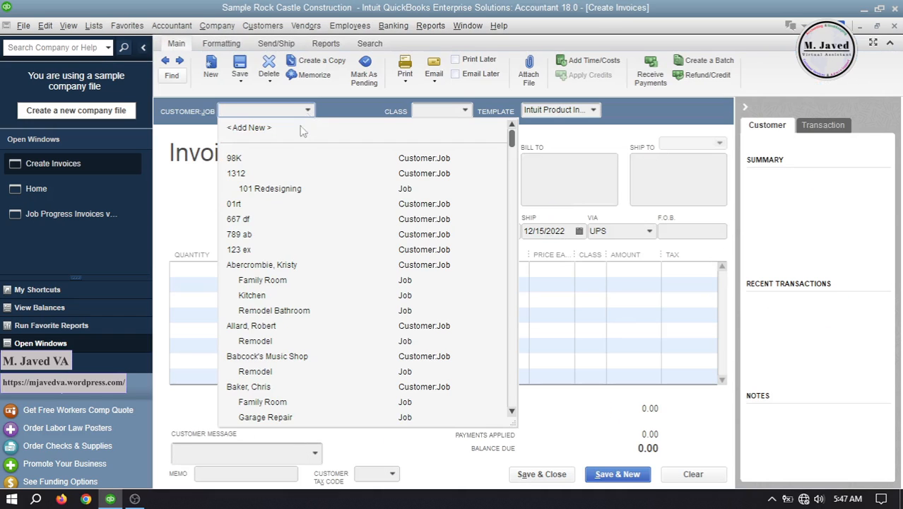
{"action": "left_click", "coordinate": [286, 188]}
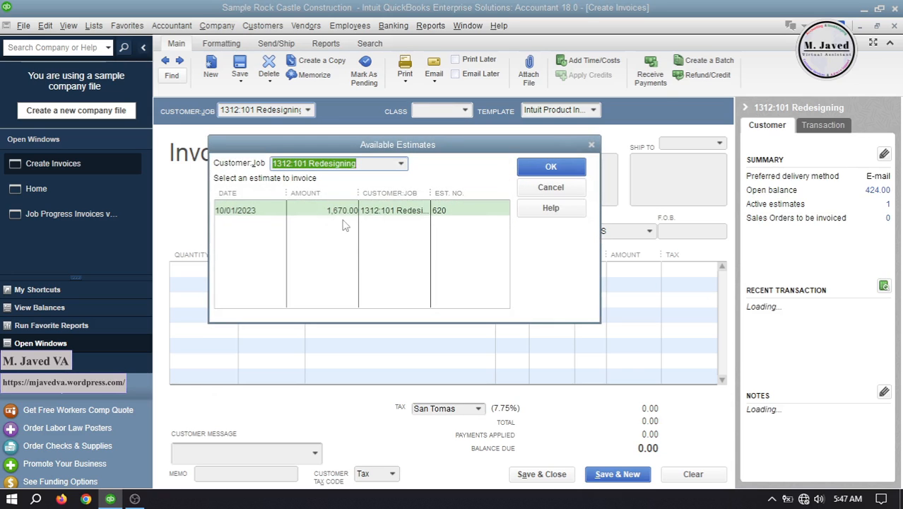
{"action": "left_click", "coordinate": [340, 214]}
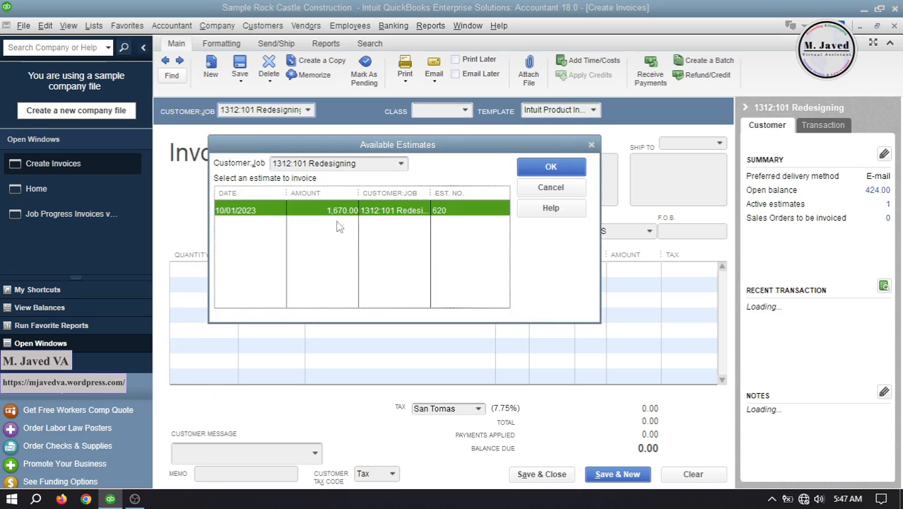
{"action": "left_click", "coordinate": [565, 169]}
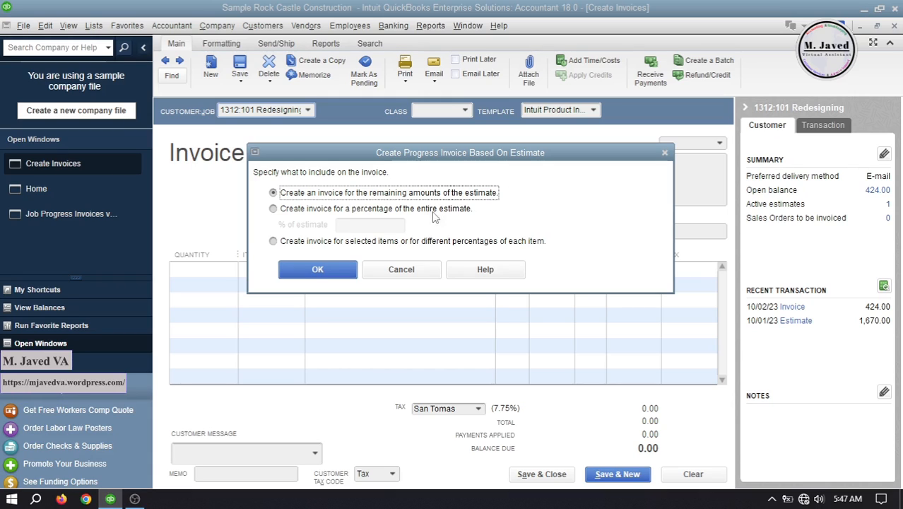
- Bill 20% of the entire estimate on this second progress invoice and collapse the sidebar to give the line items more room
{"action": "left_click", "coordinate": [311, 209]}
{"action": "left_click", "coordinate": [374, 224]}
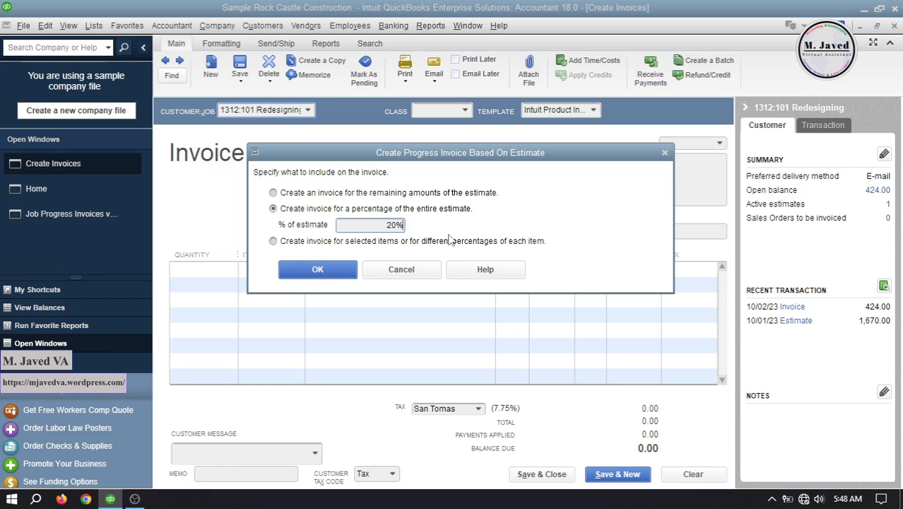
{"action": "left_click", "coordinate": [332, 269]}
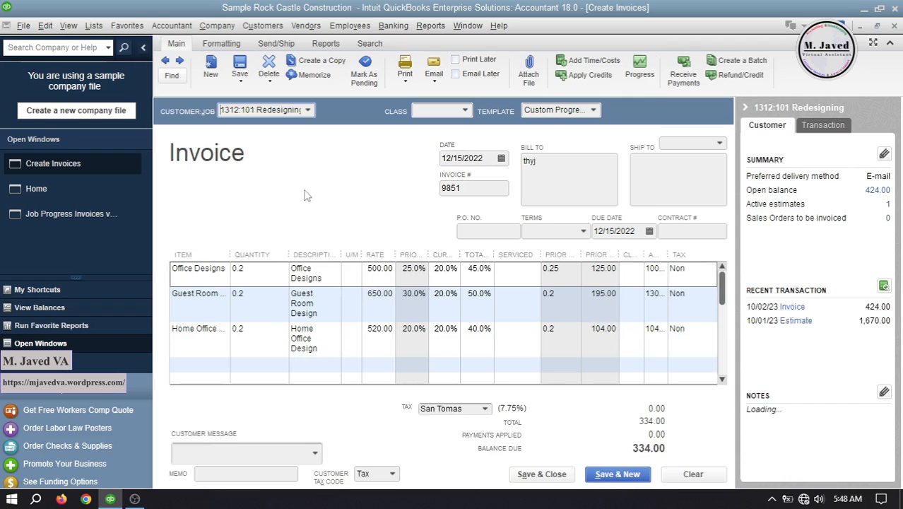
{"action": "left_click", "coordinate": [144, 48]}
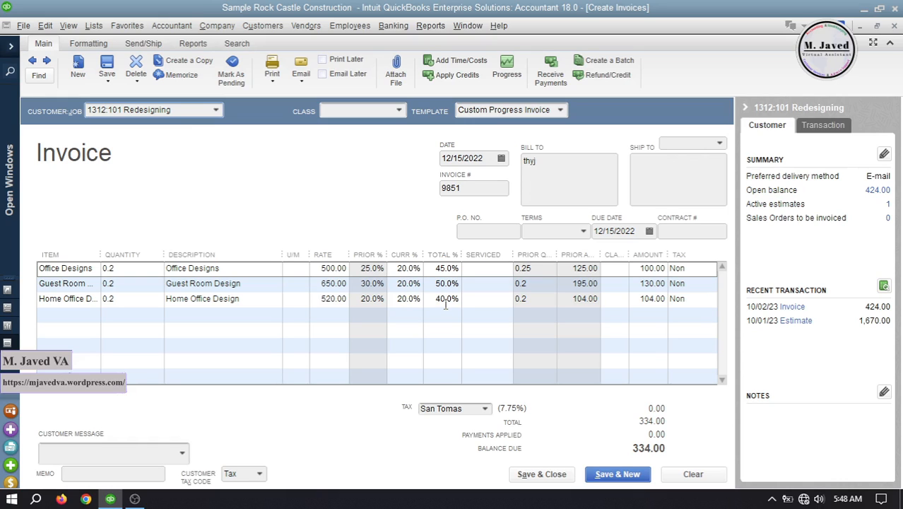
{"action": "left_click", "coordinate": [396, 269]}
{"action": "left_click", "coordinate": [401, 283]}
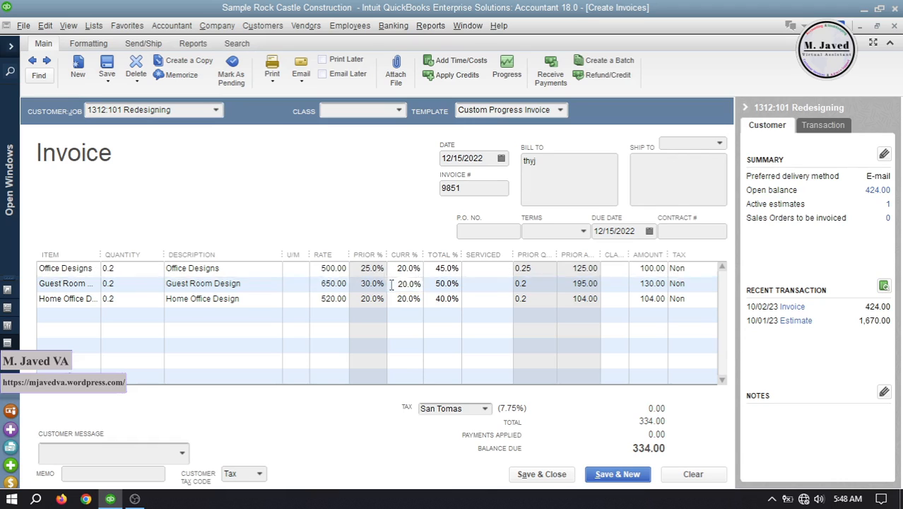
{"action": "left_click", "coordinate": [397, 299]}
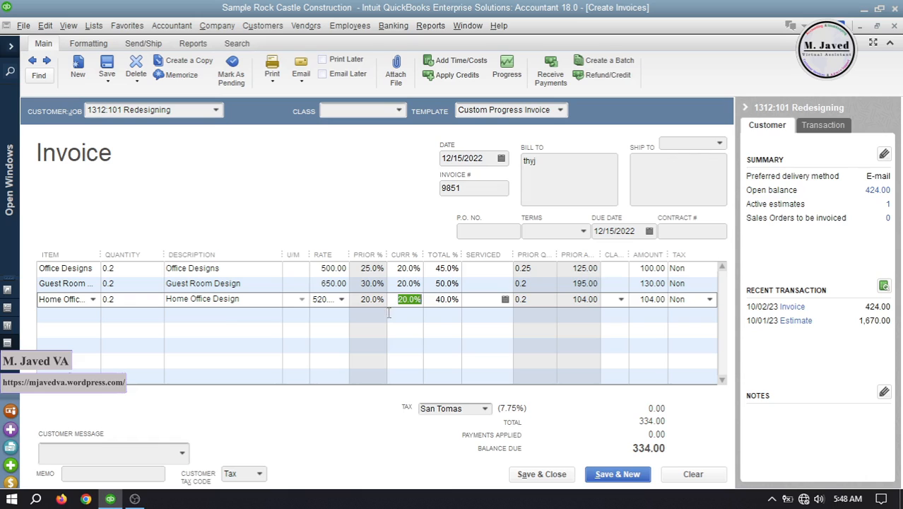
{"action": "left_click", "coordinate": [254, 317]}
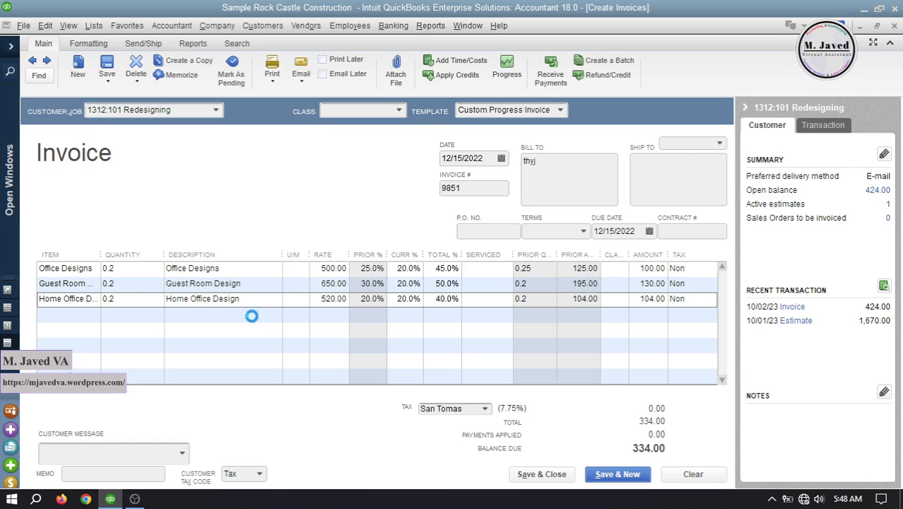
- Set the second progress invoice's date to 10/03/2023, and save and close it
{"action": "left_click", "coordinate": [502, 158]}
{"action": "left_click", "coordinate": [549, 182]}
{"action": "left_click", "coordinate": [549, 182]}
{"action": "left_click", "coordinate": [549, 182]}
{"action": "left_click", "coordinate": [549, 181]}
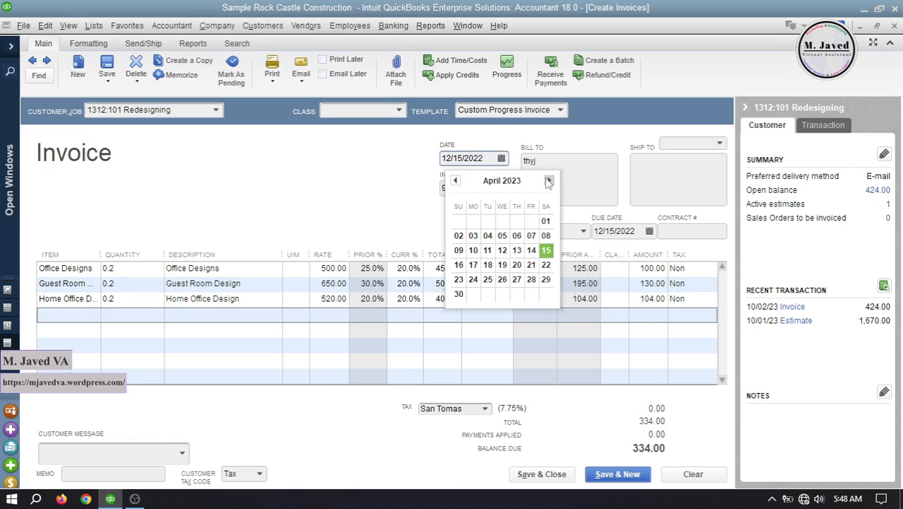
{"action": "double_click", "coordinate": [548, 181]}
{"action": "left_click", "coordinate": [549, 182]}
{"action": "left_click", "coordinate": [548, 182]}
{"action": "left_click", "coordinate": [549, 182]}
{"action": "left_click", "coordinate": [549, 182]}
{"action": "left_click", "coordinate": [548, 181]}
{"action": "left_click", "coordinate": [455, 180]}
{"action": "left_click", "coordinate": [473, 221]}
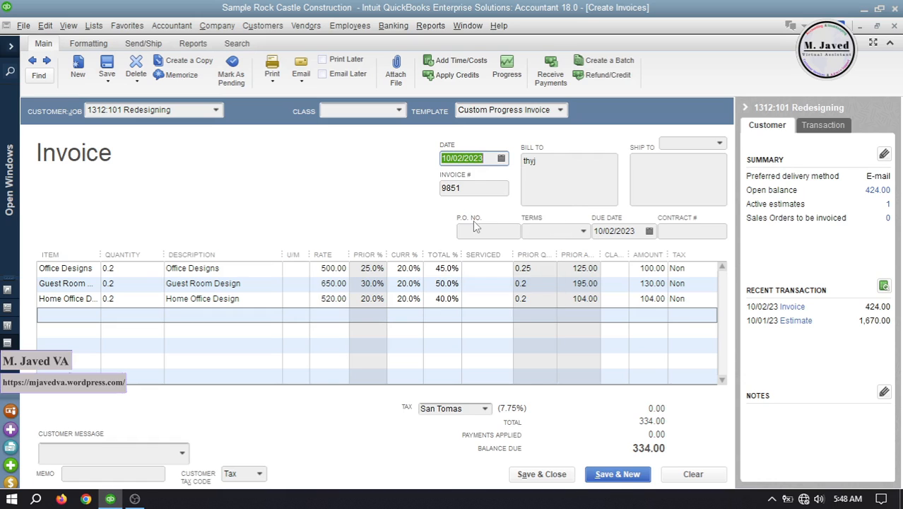
{"action": "left_click", "coordinate": [502, 159]}
{"action": "left_click", "coordinate": [484, 222]}
{"action": "left_click", "coordinate": [447, 185]}
{"action": "left_click", "coordinate": [242, 314]}
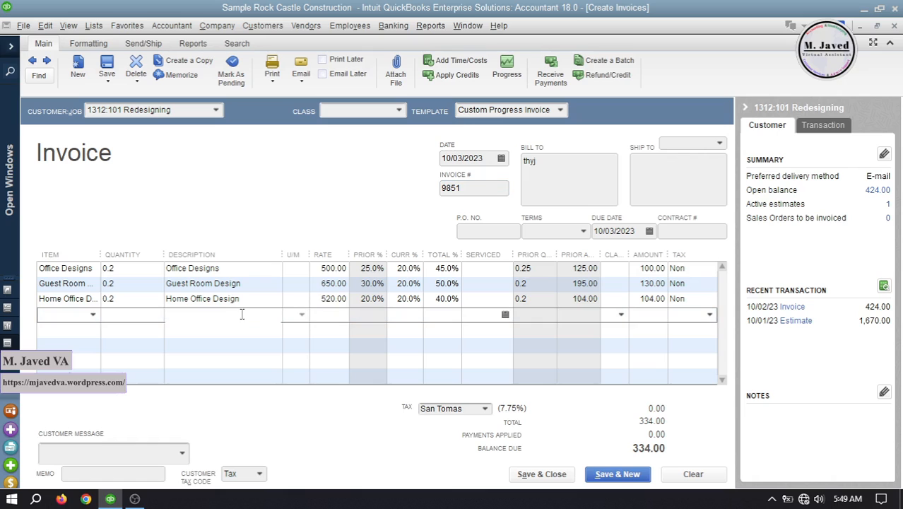
{"action": "left_click", "coordinate": [534, 474]}
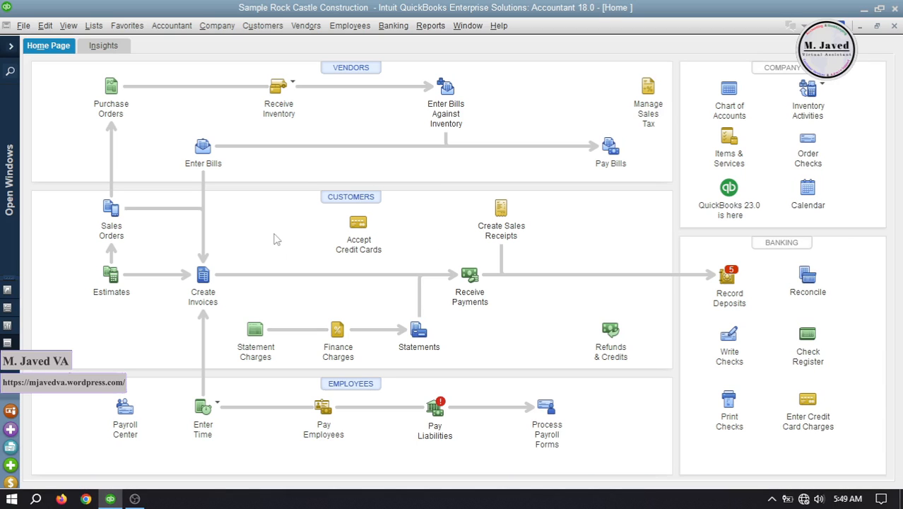
- Expand the sidebar, check the job's progress in the open Job Progress Invoices vs. Estimates report, and return to the home page
{"action": "left_click", "coordinate": [11, 46]}
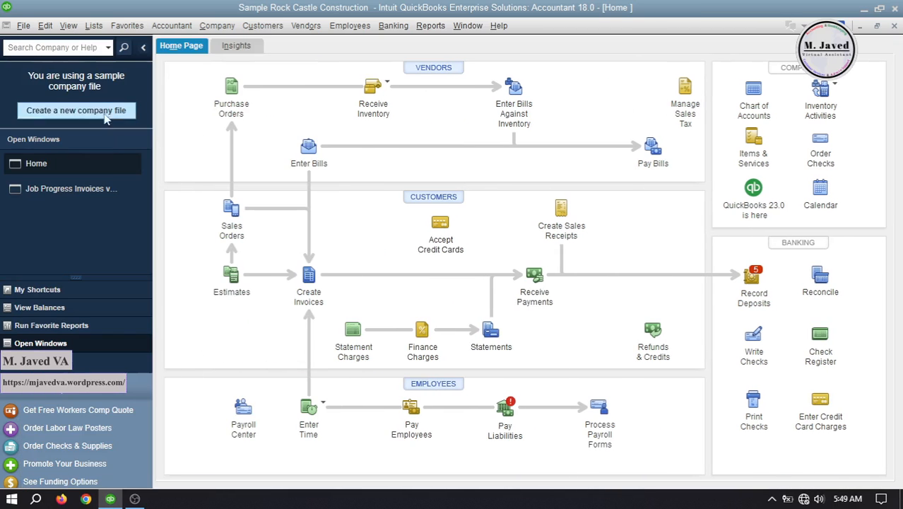
{"action": "left_click", "coordinate": [86, 189]}
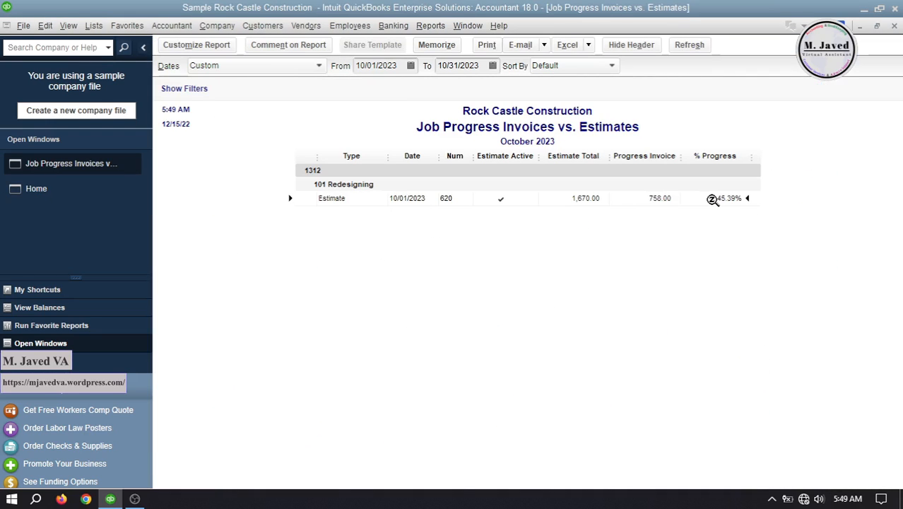
{"action": "left_click", "coordinate": [90, 194]}
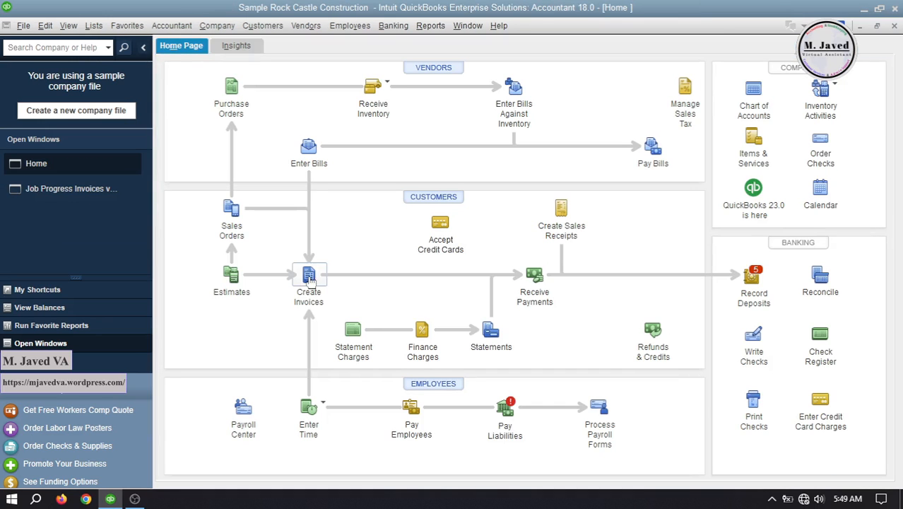
- Start a third progress invoice for the 101 Redesigning job from its 10/01/2023 estimate, billing 30% of the entire estimate
{"action": "left_click", "coordinate": [311, 281]}
{"action": "left_click", "coordinate": [308, 110]}
{"action": "left_click", "coordinate": [291, 192]}
{"action": "left_click", "coordinate": [422, 208]}
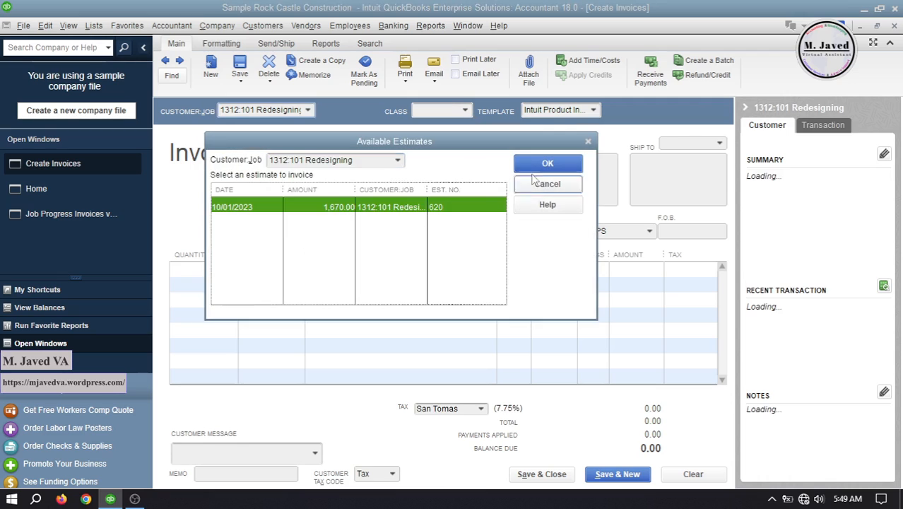
{"action": "left_click", "coordinate": [536, 167]}
{"action": "left_click", "coordinate": [386, 206]}
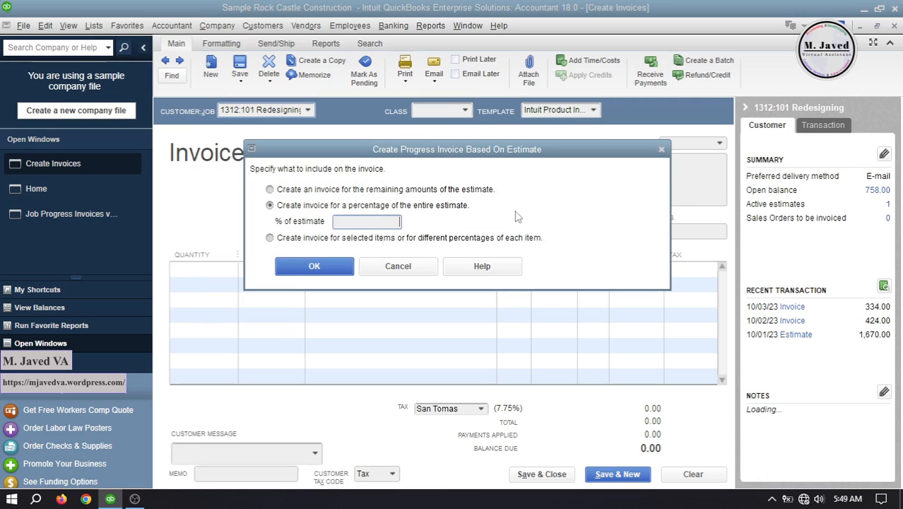
{"action": "type", "text": "30"}
{"action": "left_click", "coordinate": [330, 267]}
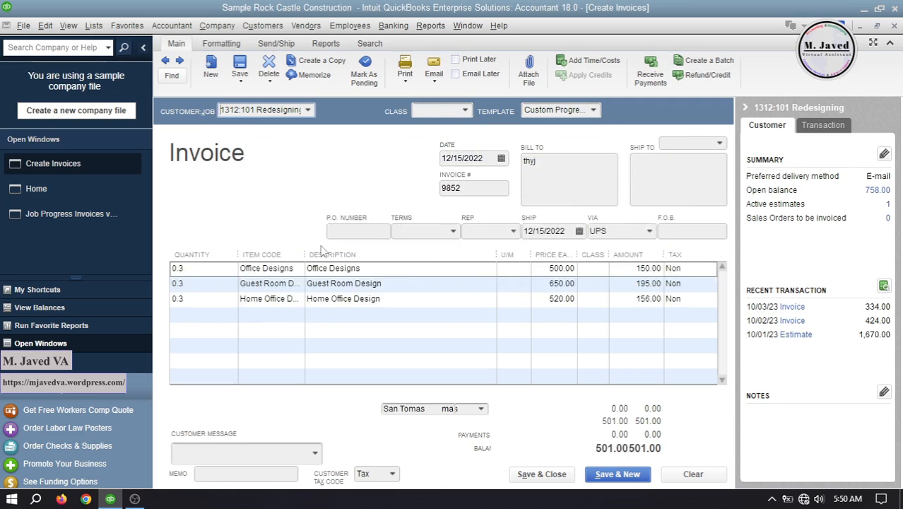
- Set the third progress invoice's date to 10/04/2023
{"action": "left_click", "coordinate": [501, 158]}
{"action": "left_click", "coordinate": [549, 181]}
{"action": "left_click", "coordinate": [550, 181]}
{"action": "left_click", "coordinate": [550, 181]}
{"action": "left_click", "coordinate": [549, 181]}
{"action": "left_click", "coordinate": [549, 181]}
{"action": "left_click", "coordinate": [549, 181]}
{"action": "left_click", "coordinate": [549, 181]}
{"action": "left_click", "coordinate": [549, 181]}
{"action": "left_click", "coordinate": [549, 181]}
{"action": "left_click", "coordinate": [549, 181]}
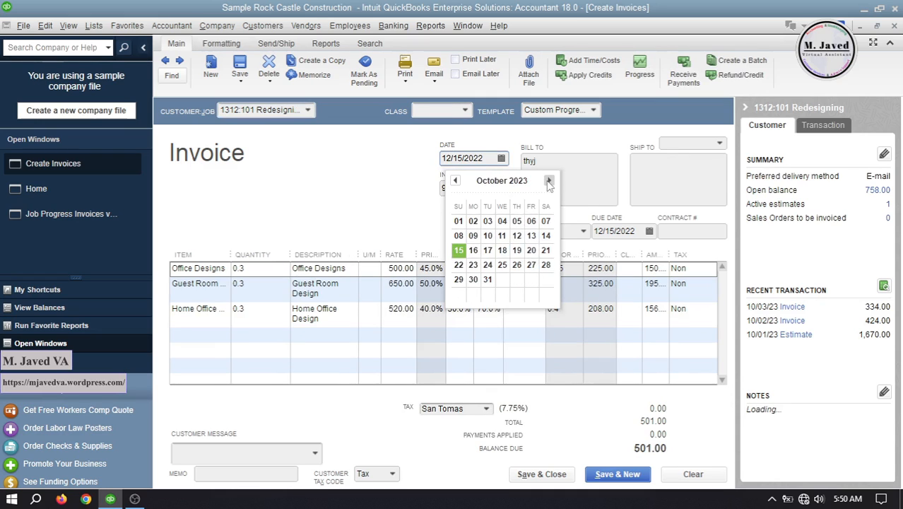
{"action": "left_click", "coordinate": [501, 221]}
{"action": "left_click", "coordinate": [354, 334]}
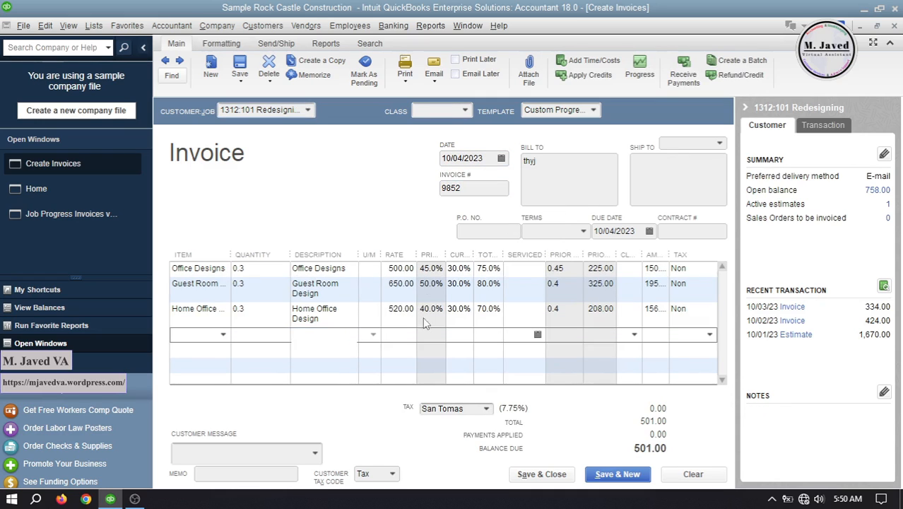
- Collapse the sidebar to review the third invoice's line items, and save and close the invoice
{"action": "left_click", "coordinate": [143, 47]}
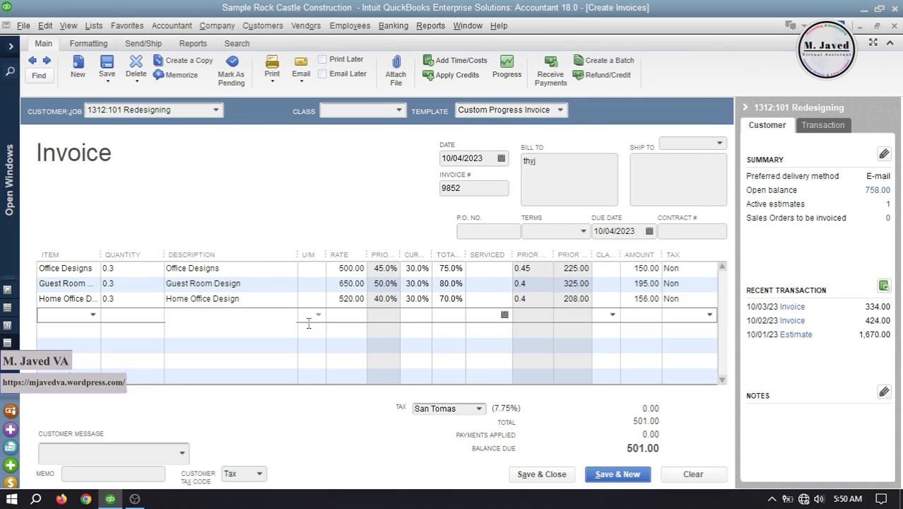
{"action": "left_click", "coordinate": [269, 314]}
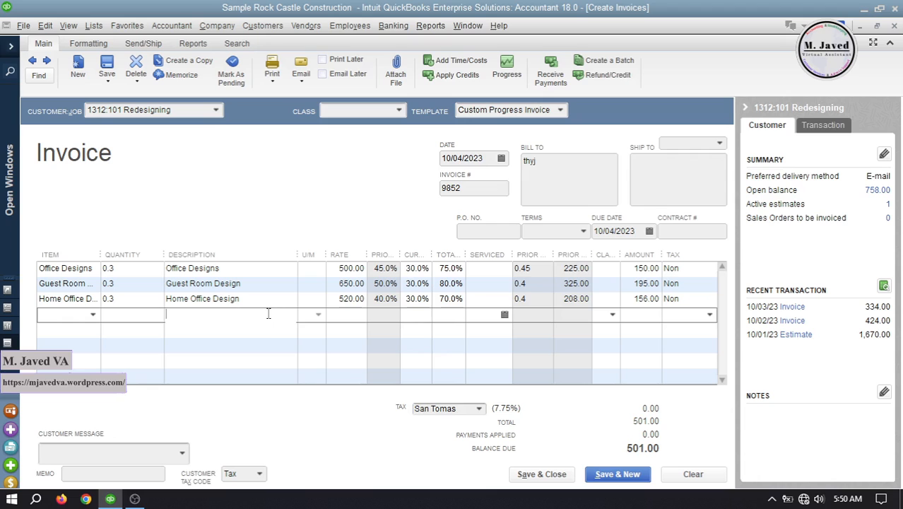
{"action": "left_click", "coordinate": [541, 474]}
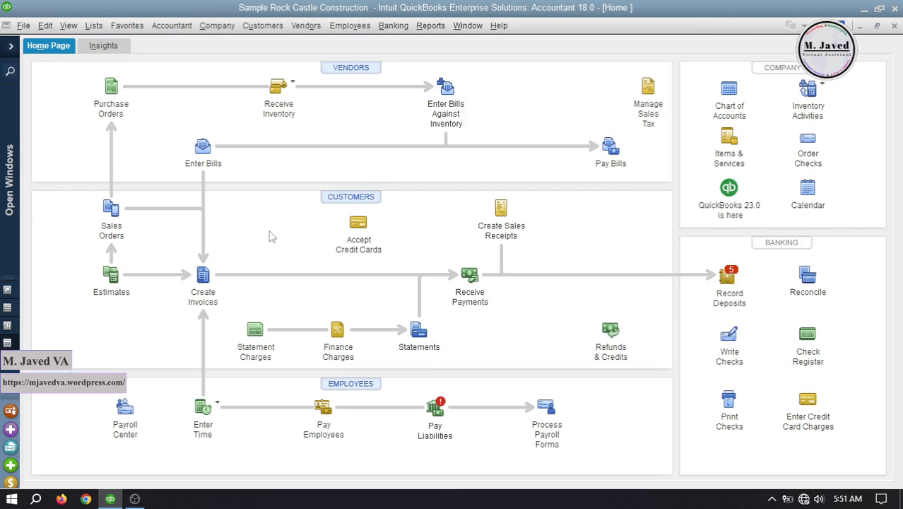
- Expand the sidebar, check the Job Progress Invoices vs. Estimates report, and open the 101 Redesigning estimate from it
{"action": "left_click", "coordinate": [10, 49]}
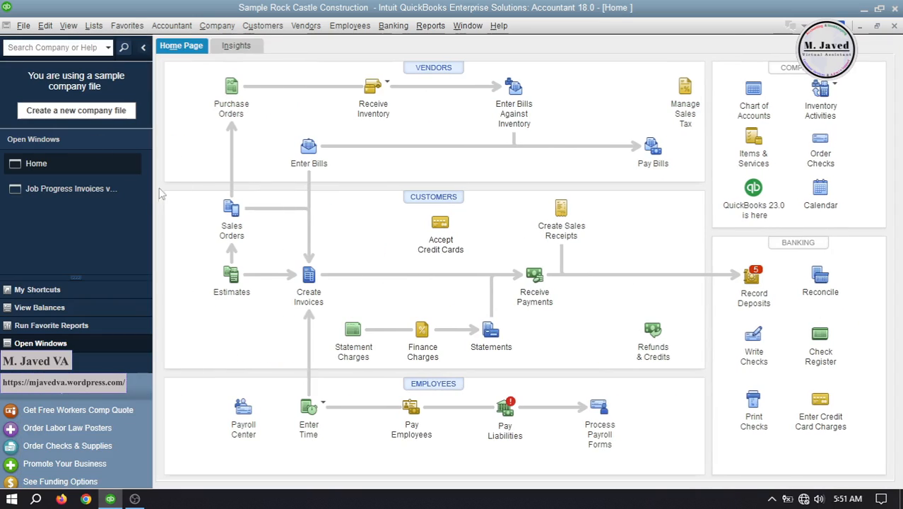
{"action": "left_click", "coordinate": [71, 191]}
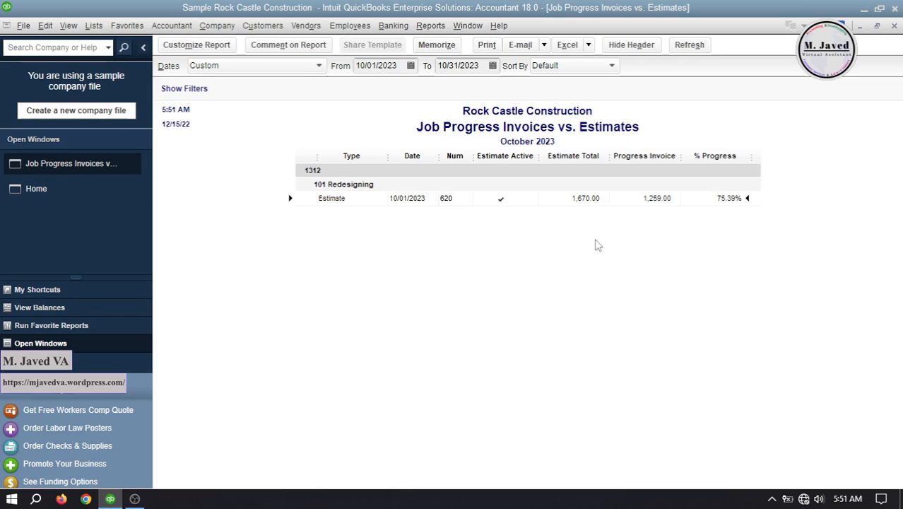
{"action": "double_click", "coordinate": [730, 198]}
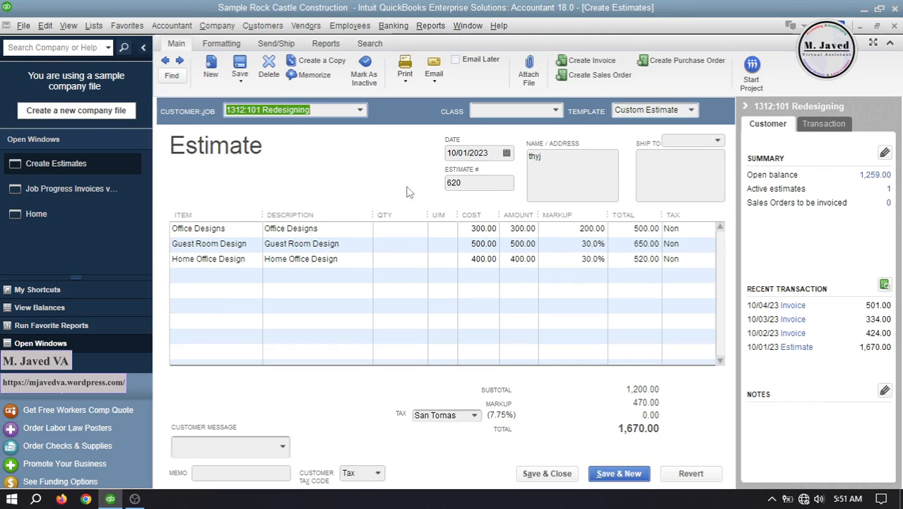
- Review the progress invoices and remaining estimate balances in the estimate's transaction history, and close the history
{"action": "key", "text": "ctrl+h"}
{"action": "scroll", "coordinate": [503, 274], "scroll_direction": "down", "scroll_amount": 1}
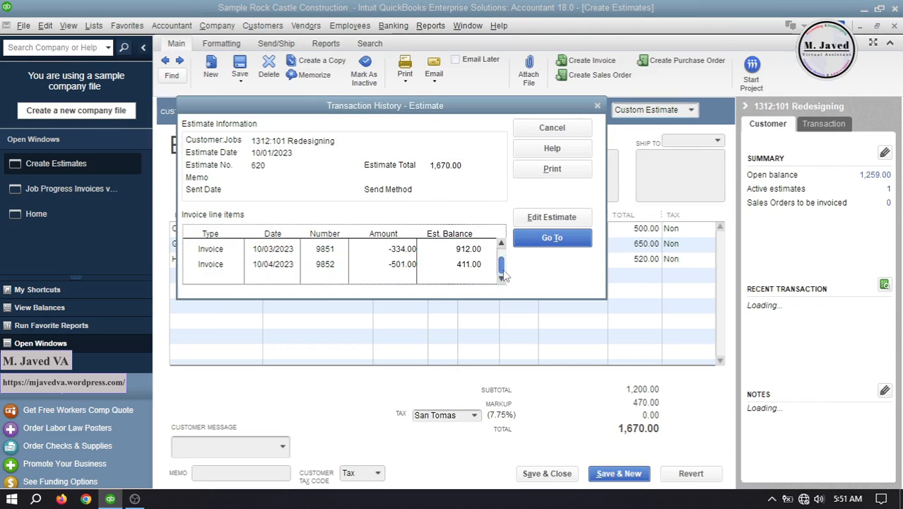
{"action": "left_click_drag", "start_coordinate": [503, 270], "coordinate": [504, 254]}
{"action": "left_click", "coordinate": [468, 252]}
{"action": "left_click", "coordinate": [394, 263]}
{"action": "left_click", "coordinate": [502, 280]}
{"action": "left_click", "coordinate": [418, 263]}
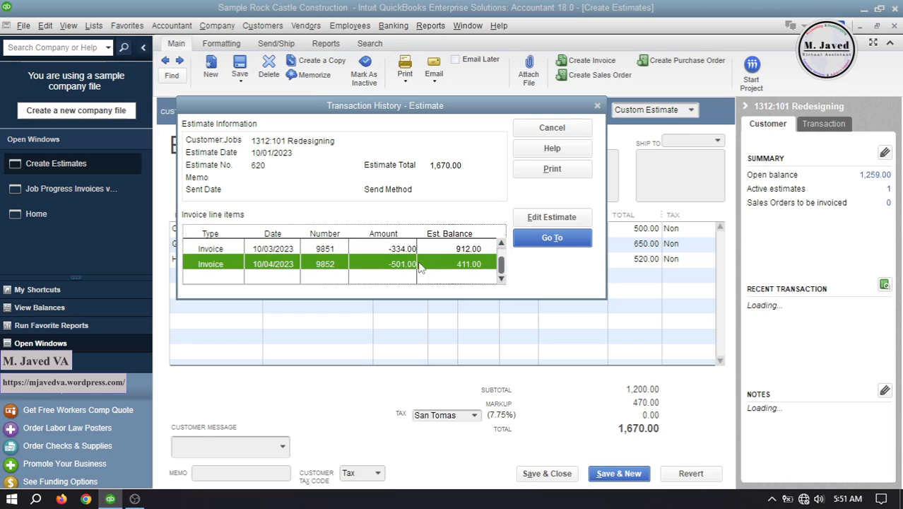
{"action": "left_click", "coordinate": [501, 245]}
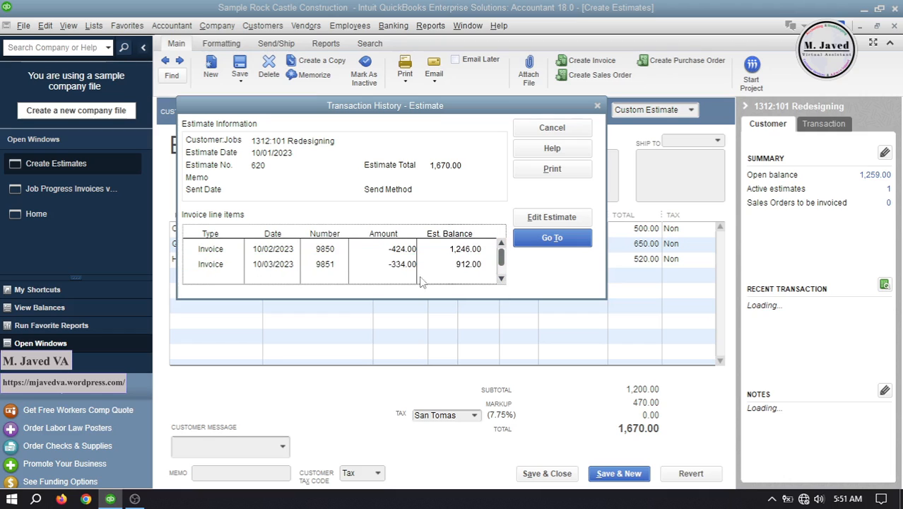
{"action": "left_click", "coordinate": [598, 106]}
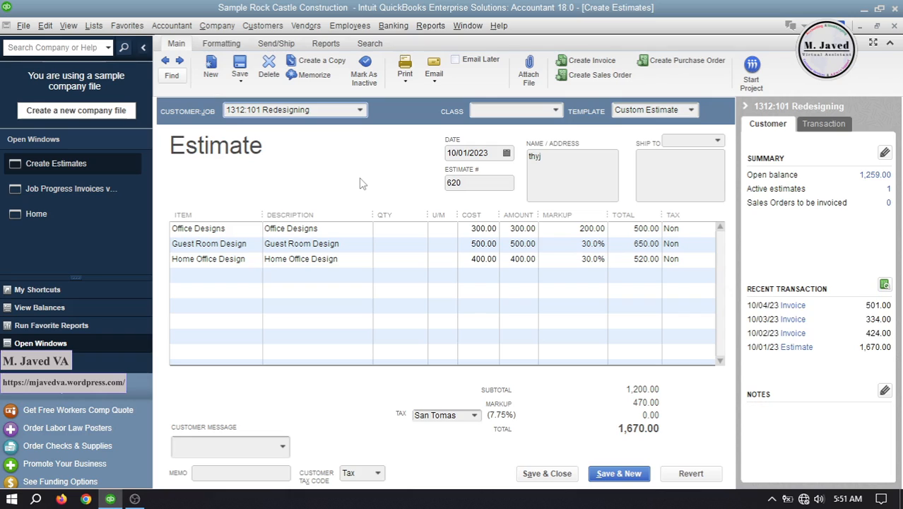
- View the estimate's related transactions, open the full Transaction History report for them, and close the report
{"action": "left_click", "coordinate": [820, 127]}
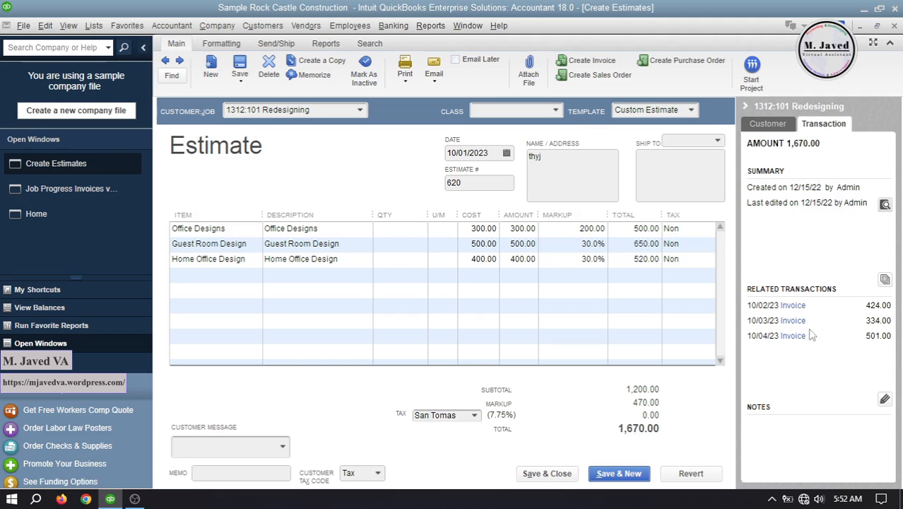
{"action": "left_click", "coordinate": [885, 279]}
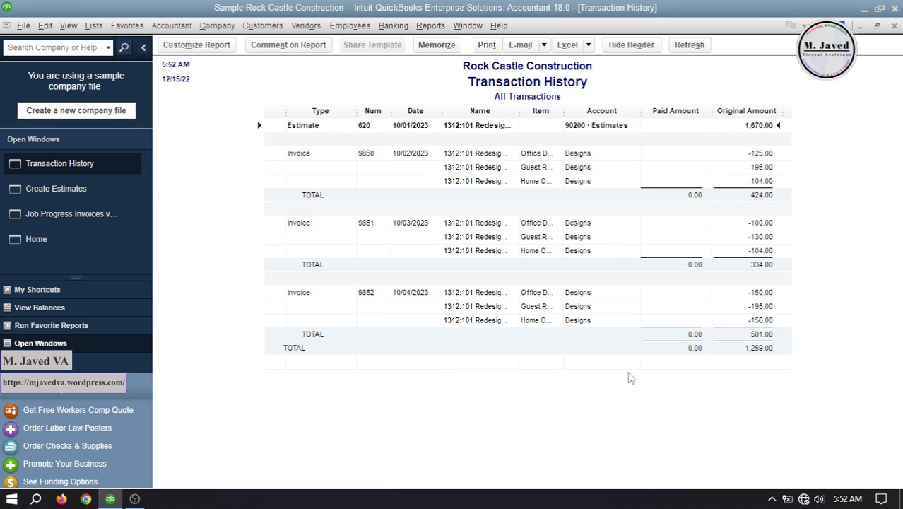
{"action": "left_click", "coordinate": [894, 25]}
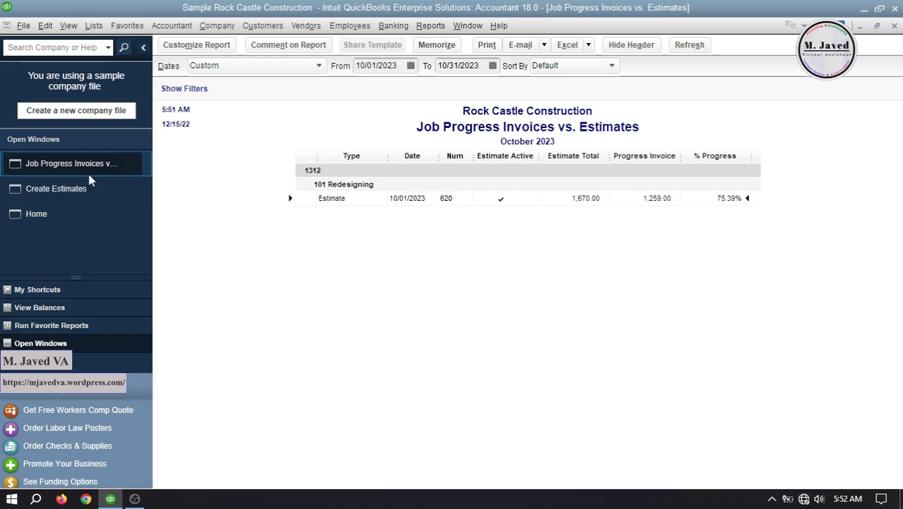
- Switch to the open 101 Redesigning estimate, close it, and return to the home page
{"action": "left_click", "coordinate": [62, 189]}
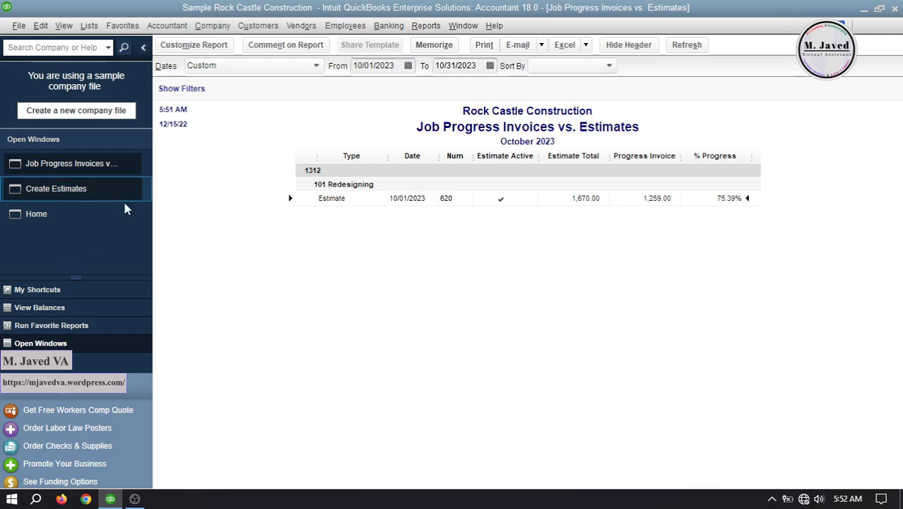
{"action": "left_click", "coordinate": [894, 26]}
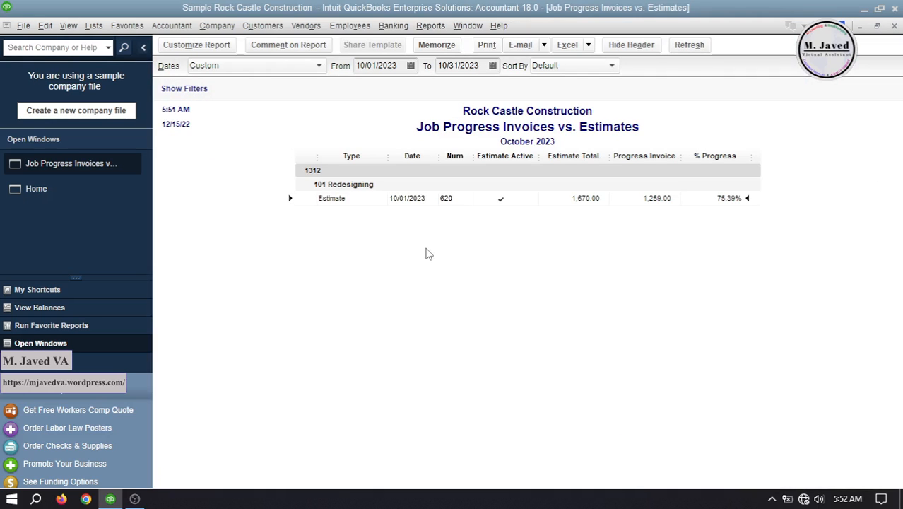
{"action": "left_click", "coordinate": [78, 195]}
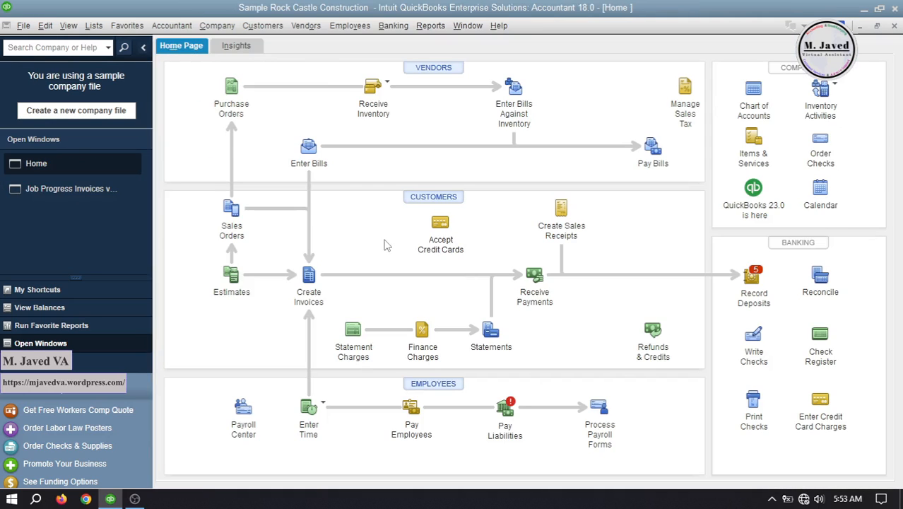
- Add a job named 102 Renovation for customer 98K in the Customer Center
{"action": "key", "text": "ctrl+j"}
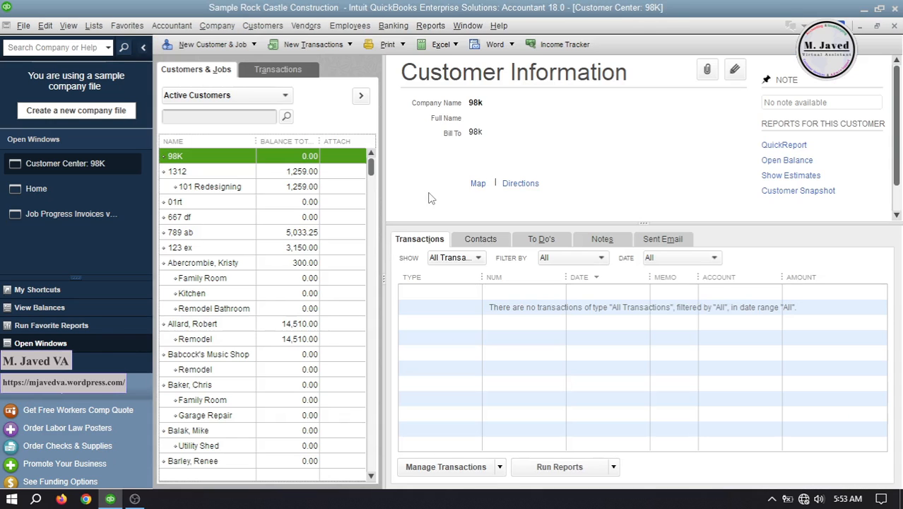
{"action": "left_click", "coordinate": [220, 46]}
{"action": "left_click", "coordinate": [204, 73]}
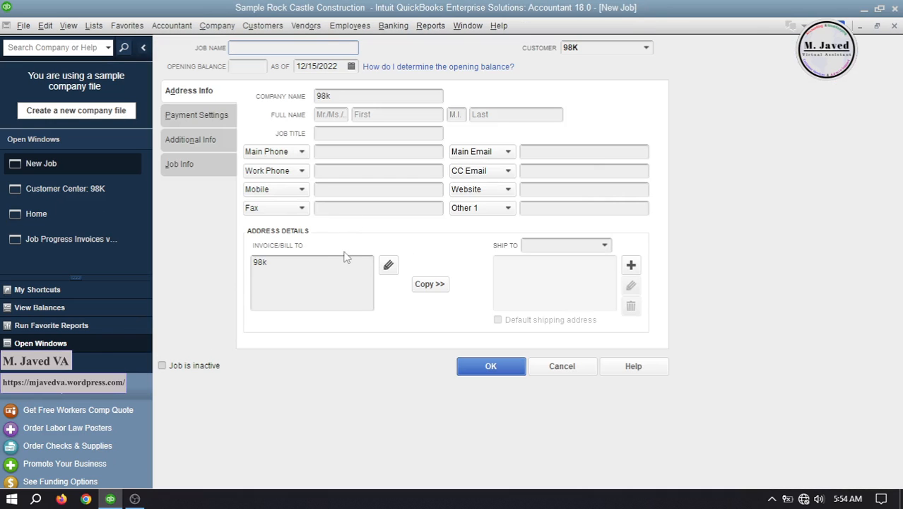
{"action": "type", "text": "102 Renovation"}
{"action": "left_click", "coordinate": [352, 96]}
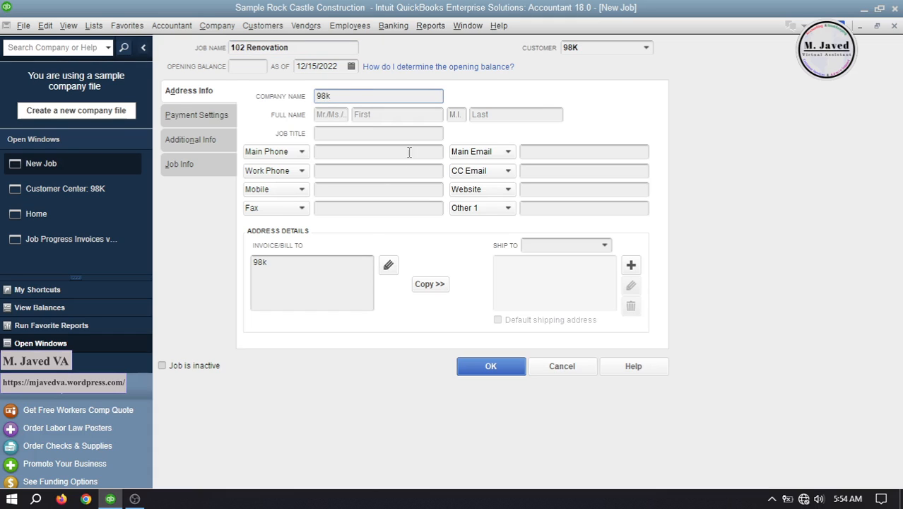
{"action": "left_click", "coordinate": [179, 164]}
{"action": "left_click", "coordinate": [189, 91]}
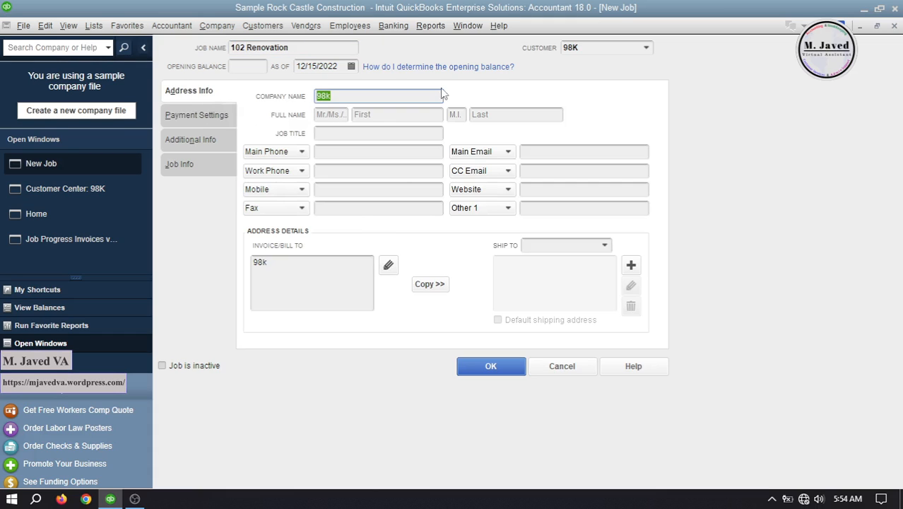
{"action": "left_click", "coordinate": [646, 48]}
{"action": "left_click", "coordinate": [638, 99]}
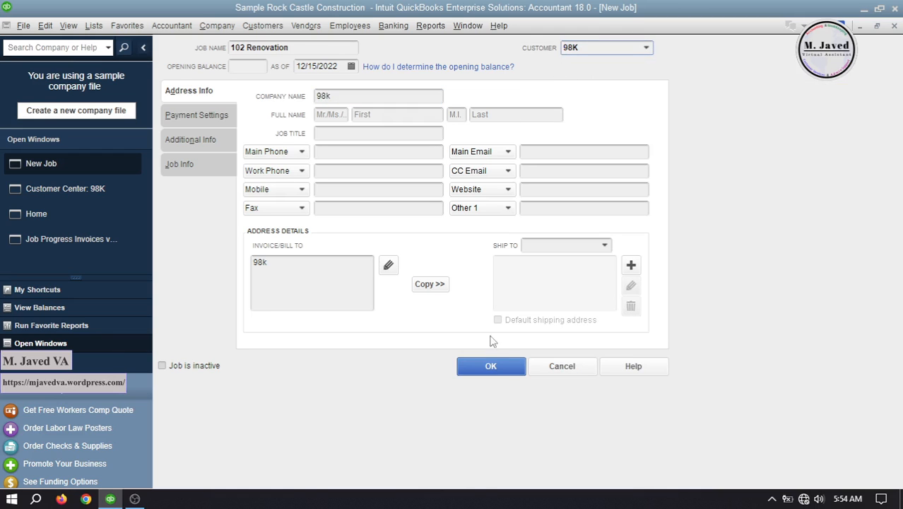
{"action": "left_click", "coordinate": [492, 365]}
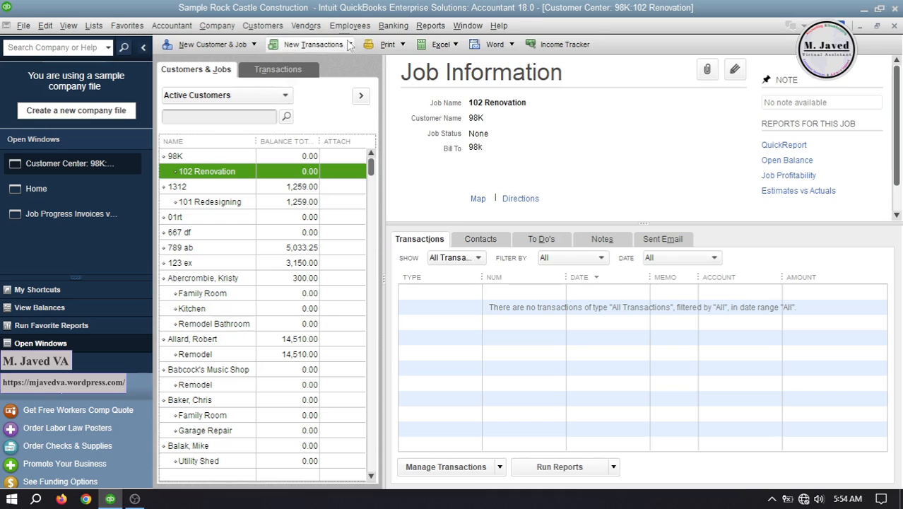
- Start a new estimate for customer 98K's 102 Renovation job
{"action": "left_click", "coordinate": [262, 25]}
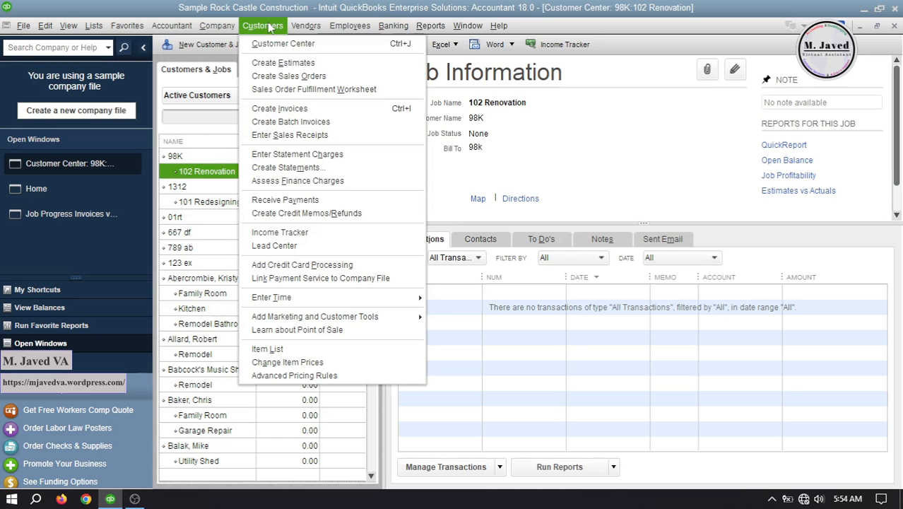
{"action": "left_click", "coordinate": [301, 62]}
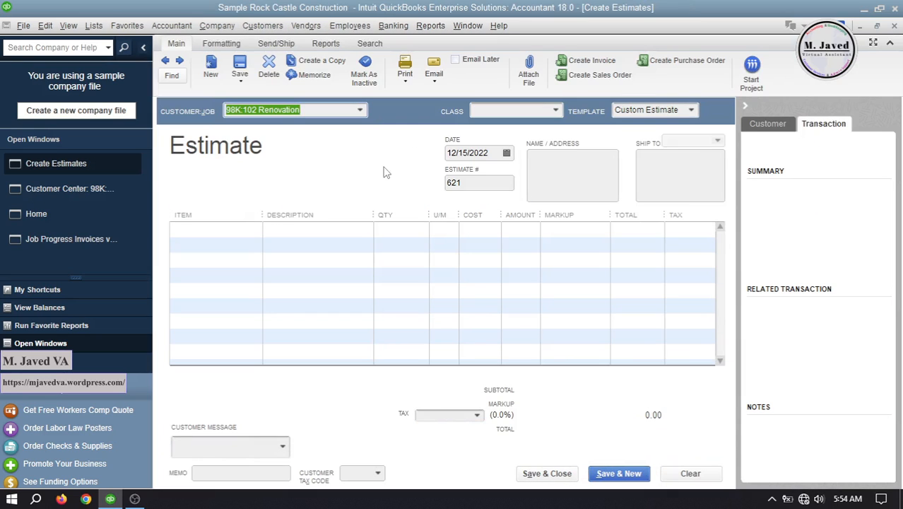
{"action": "left_click", "coordinate": [359, 109]}
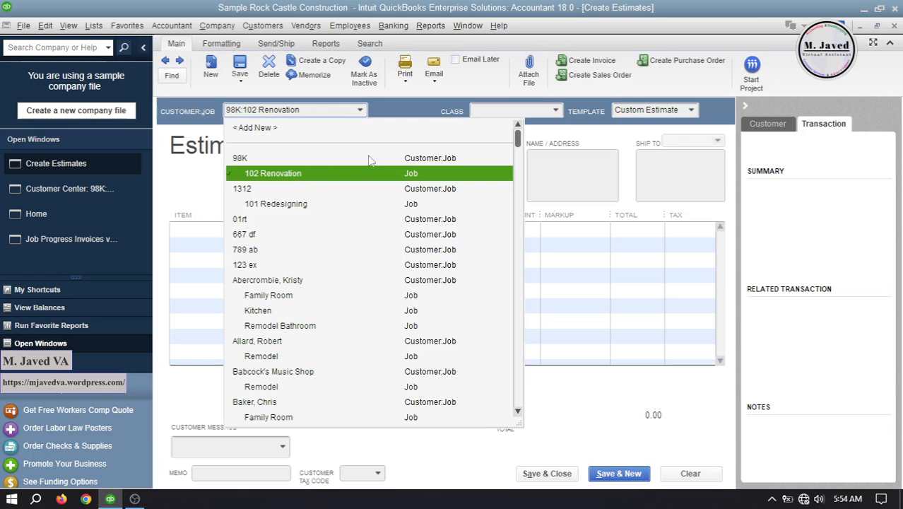
{"action": "left_click", "coordinate": [216, 184]}
- Set the 102 Renovation estimate's date to 10/01/2023
{"action": "left_click", "coordinate": [507, 153]}
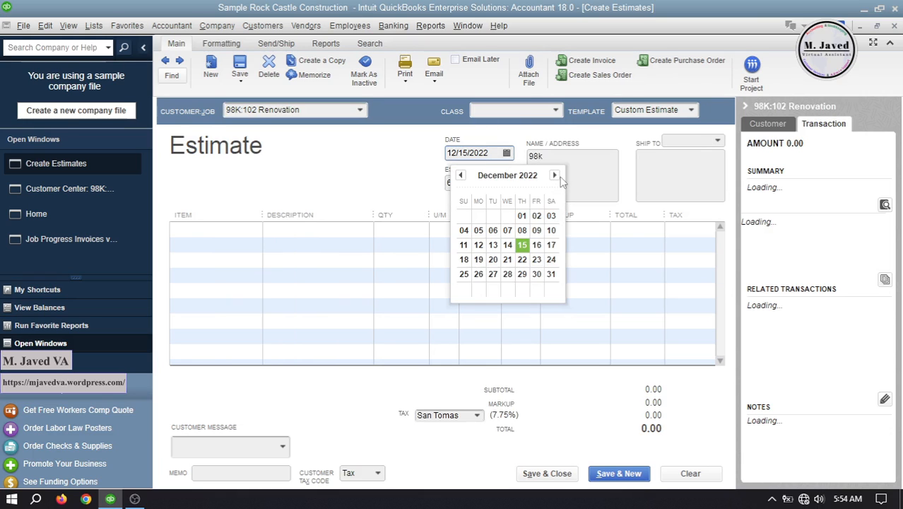
{"action": "left_click", "coordinate": [555, 175]}
{"action": "left_click", "coordinate": [555, 175]}
{"action": "left_click", "coordinate": [555, 175]}
{"action": "left_click", "coordinate": [554, 176]}
{"action": "left_click", "coordinate": [555, 176]}
{"action": "left_click", "coordinate": [555, 175]}
{"action": "left_click", "coordinate": [555, 176]}
{"action": "left_click", "coordinate": [555, 175]}
{"action": "left_click", "coordinate": [555, 175]}
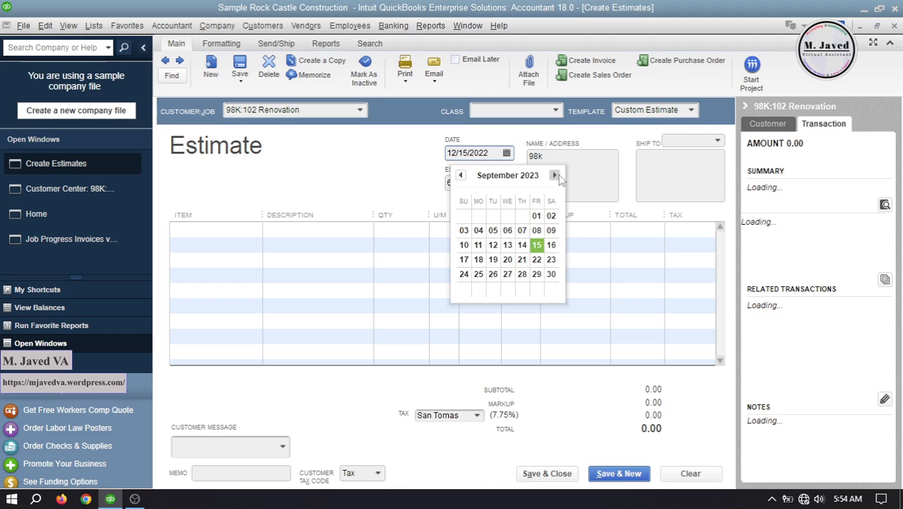
{"action": "left_click", "coordinate": [555, 176]}
{"action": "left_click", "coordinate": [464, 216]}
{"action": "left_click", "coordinate": [481, 184]}
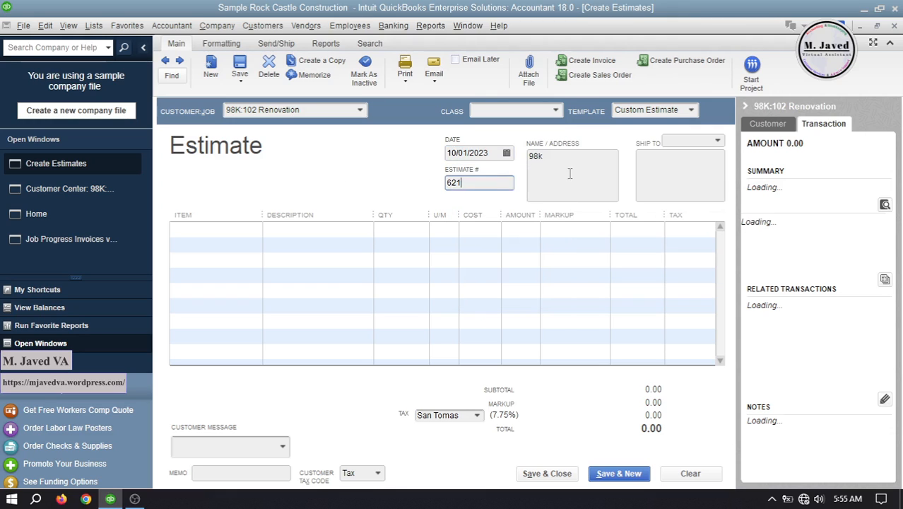
{"action": "left_click", "coordinate": [570, 172]}
- Add the Blueprints and Repairs items as the first two lines of the 102 Renovation estimate
{"action": "left_click", "coordinate": [252, 231]}
{"action": "left_click", "coordinate": [253, 230]}
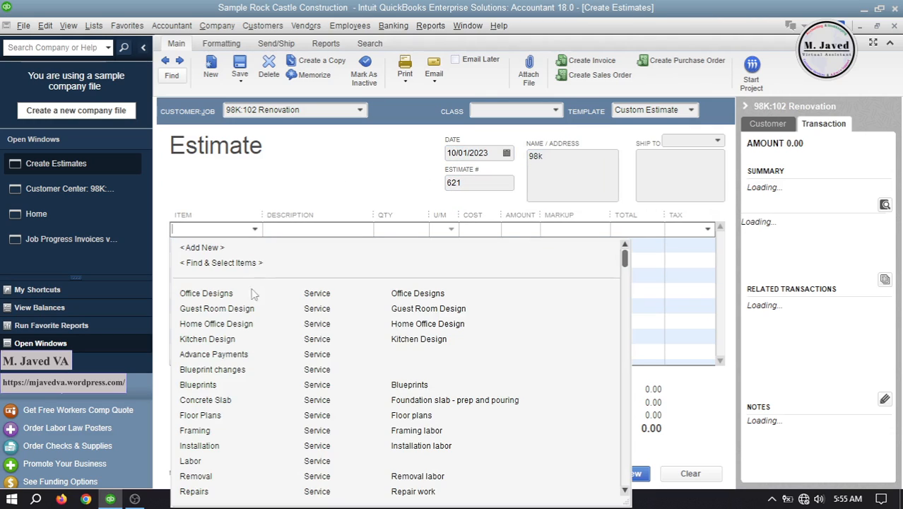
{"action": "left_click", "coordinate": [239, 387]}
{"action": "left_click", "coordinate": [255, 244]}
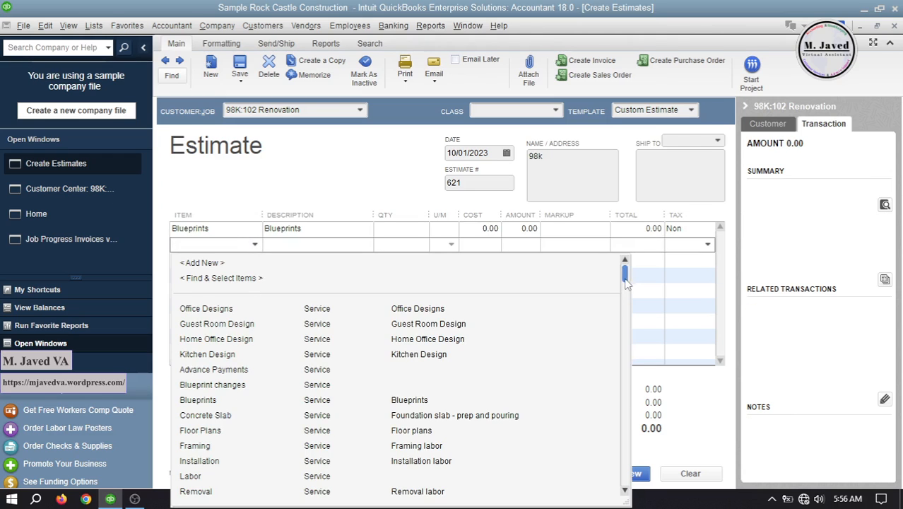
{"action": "scroll", "coordinate": [433, 340], "scroll_direction": "down", "scroll_amount": 3}
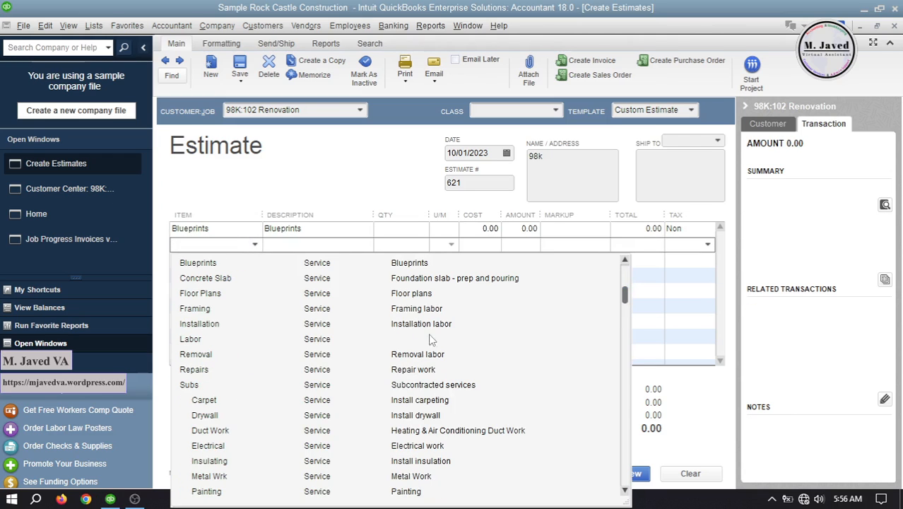
{"action": "left_click", "coordinate": [234, 372]}
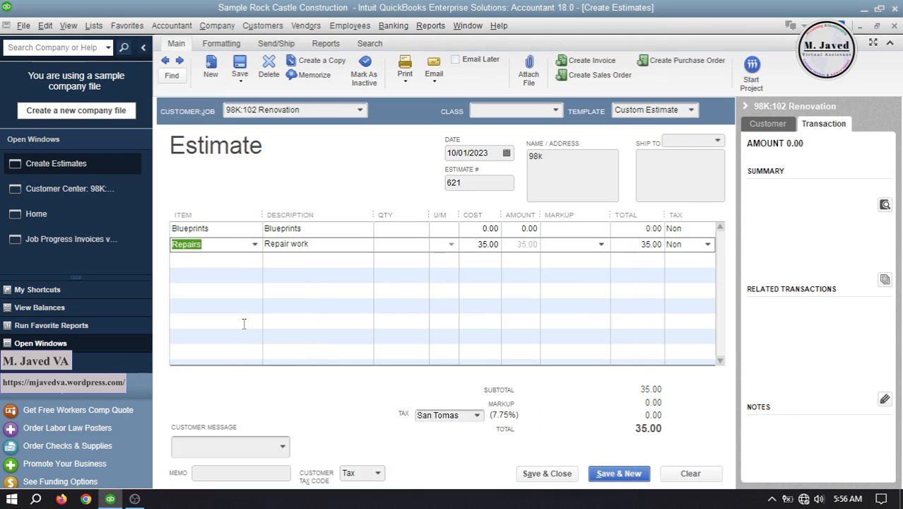
- Add the Wood Door:Interior item as the third line of the estimate
{"action": "left_click", "coordinate": [255, 258]}
{"action": "scroll", "coordinate": [626, 337], "scroll_direction": "down", "scroll_amount": 8}
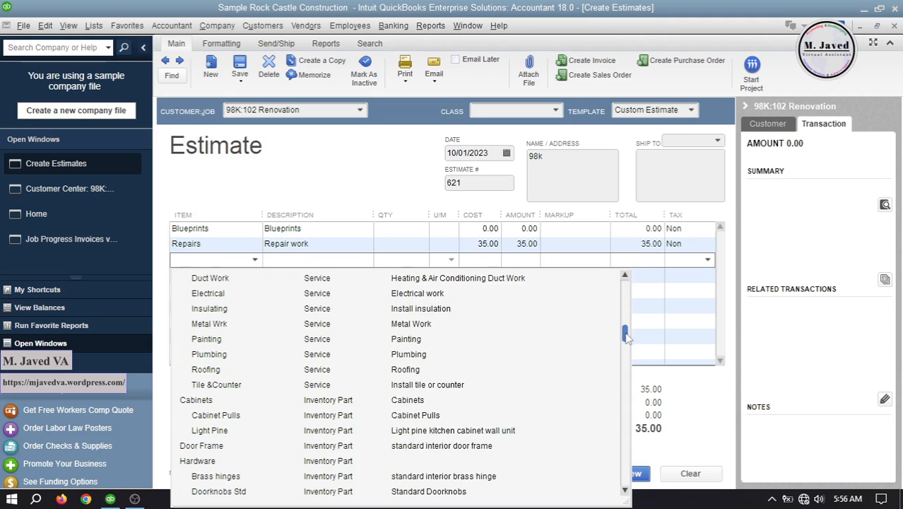
{"action": "left_click_drag", "start_coordinate": [626, 337], "coordinate": [625, 351]}
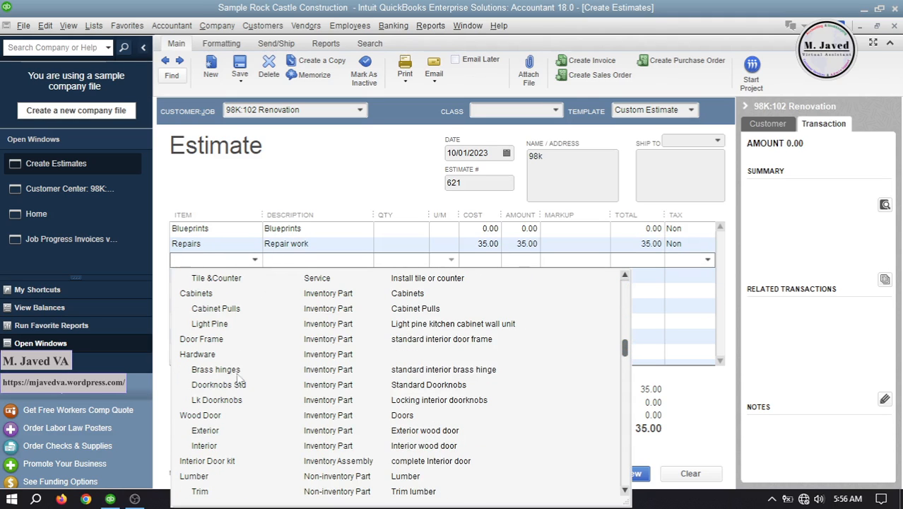
{"action": "left_click", "coordinate": [234, 447]}
{"action": "left_click", "coordinate": [307, 281]}
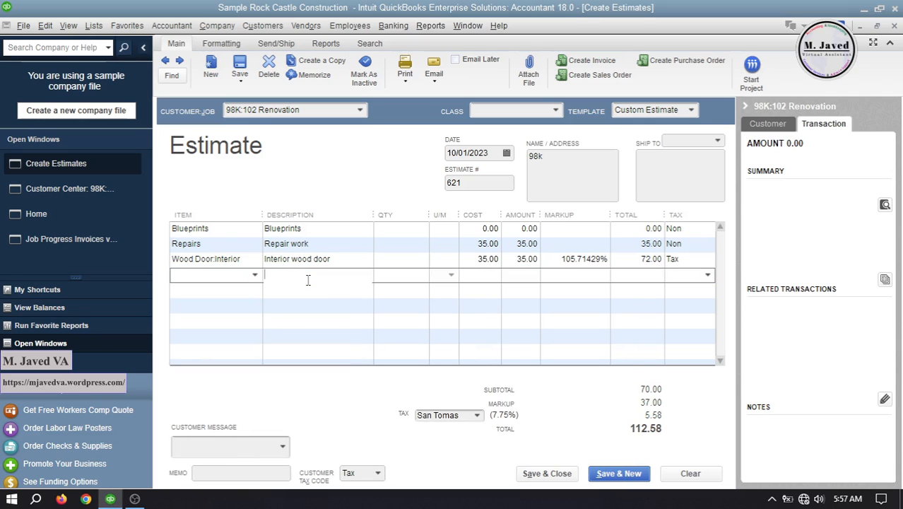
- Set the cost of the Blueprints line to 2,500
{"action": "left_click", "coordinate": [472, 229]}
{"action": "type", "text": "2500"}
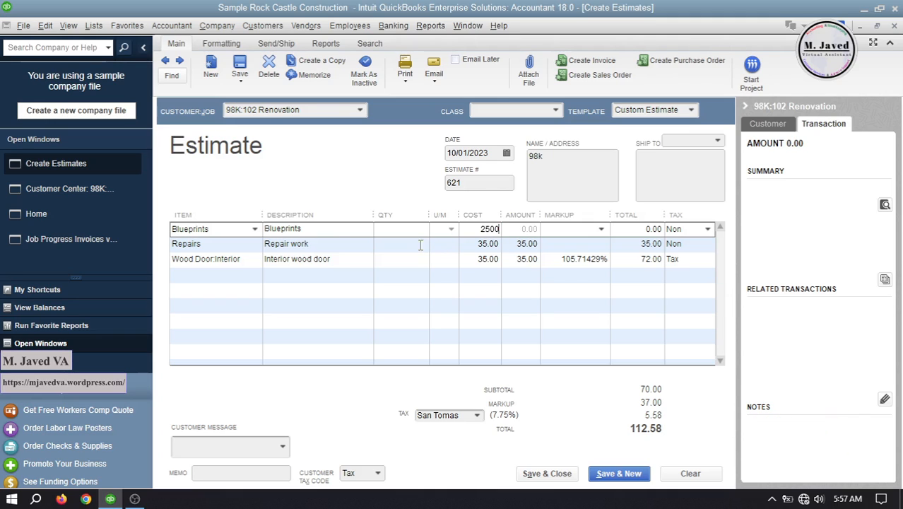
{"action": "left_click", "coordinate": [329, 273]}
- Set the quantity to 15 for Repairs and to 10 for the interior wood door
{"action": "left_click", "coordinate": [410, 246]}
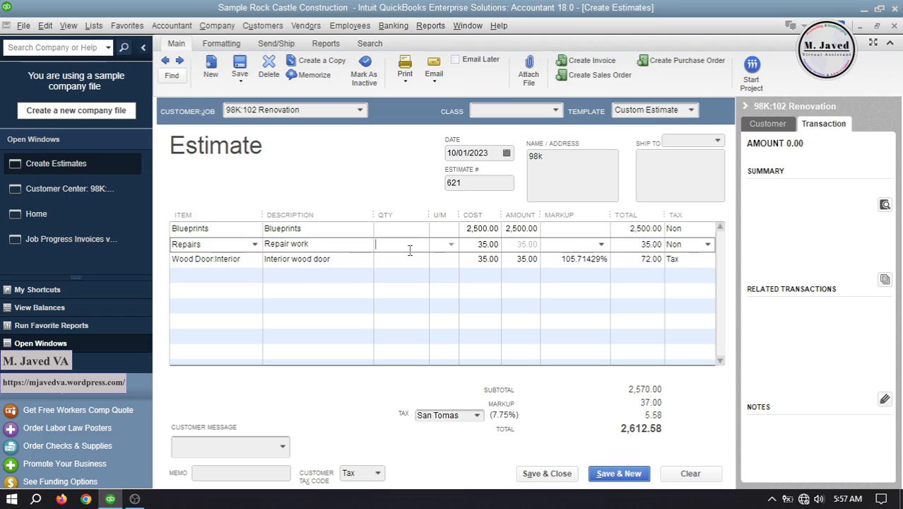
{"action": "type", "text": "15"}
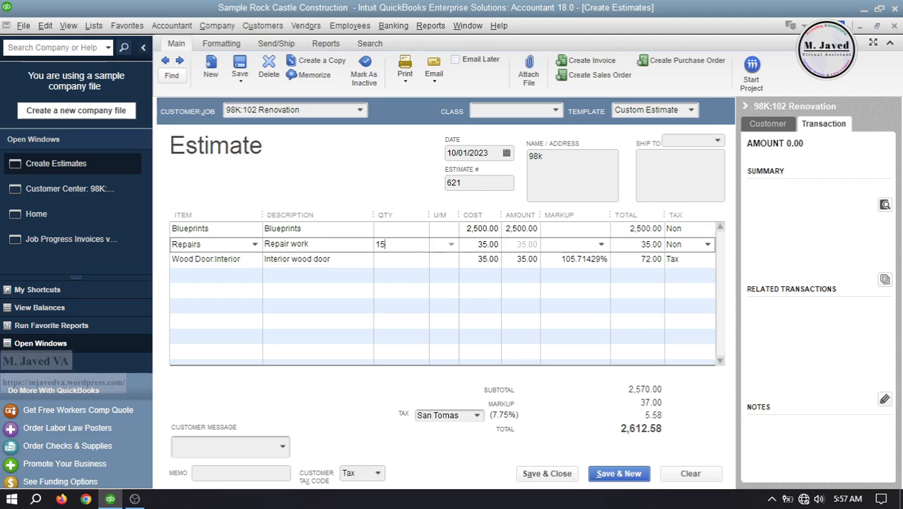
{"action": "left_click", "coordinate": [356, 273]}
{"action": "left_click", "coordinate": [407, 247]}
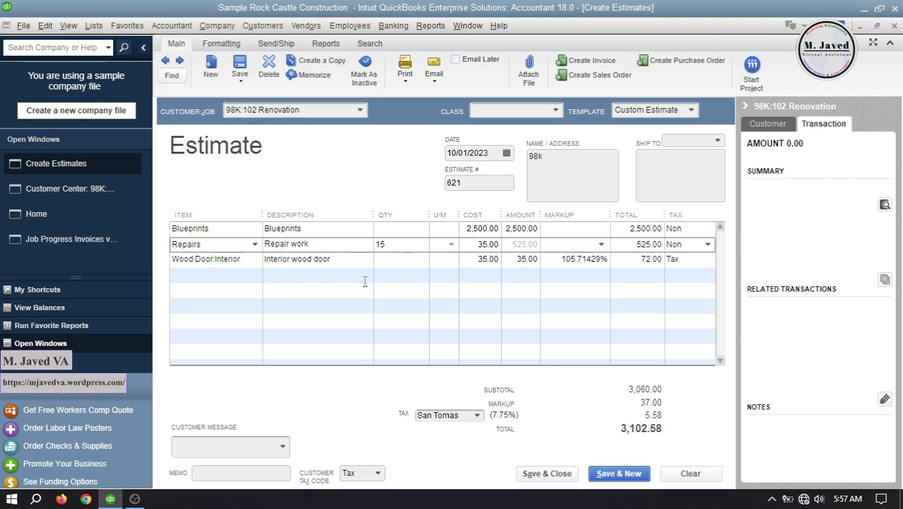
{"action": "left_click", "coordinate": [365, 280]}
{"action": "left_click", "coordinate": [398, 262]}
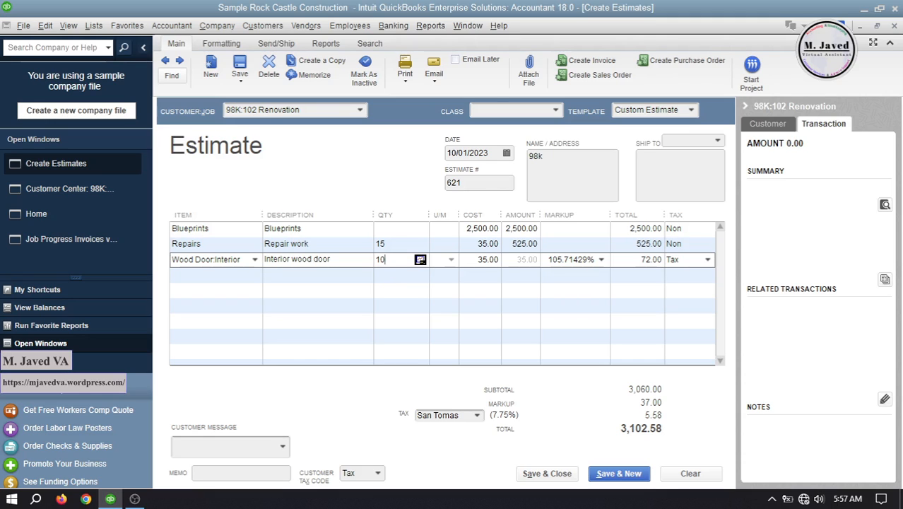
{"action": "left_click", "coordinate": [344, 275]}
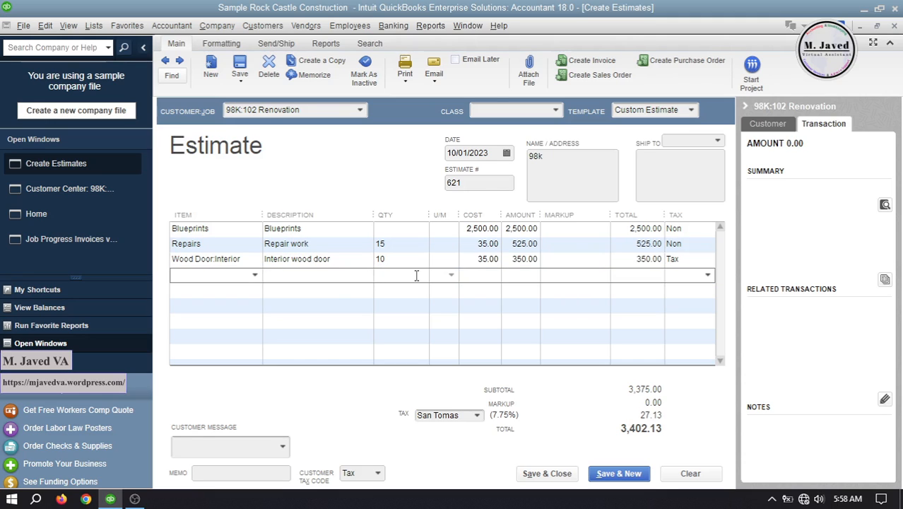
- Set the markup to 25% for Blueprints, 30% for Repairs and 35% for the interior wood door
{"action": "left_click", "coordinate": [586, 229]}
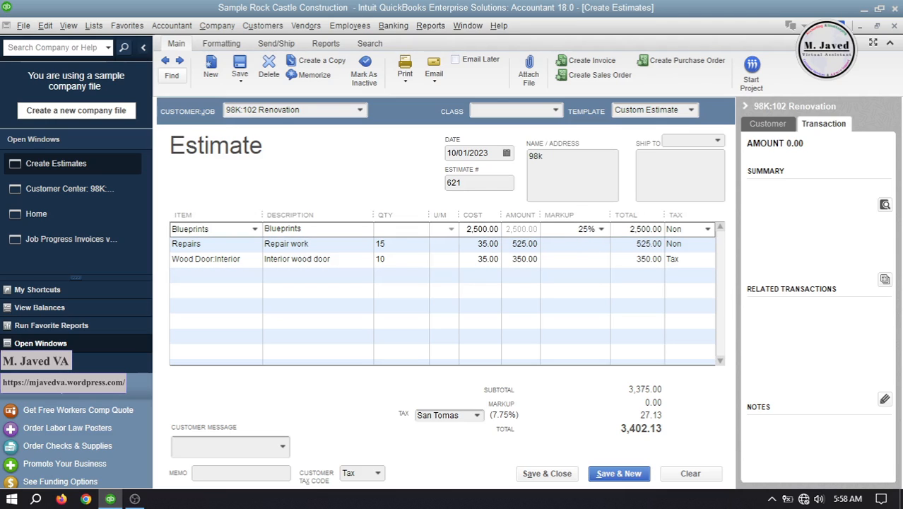
{"action": "left_click", "coordinate": [417, 277]}
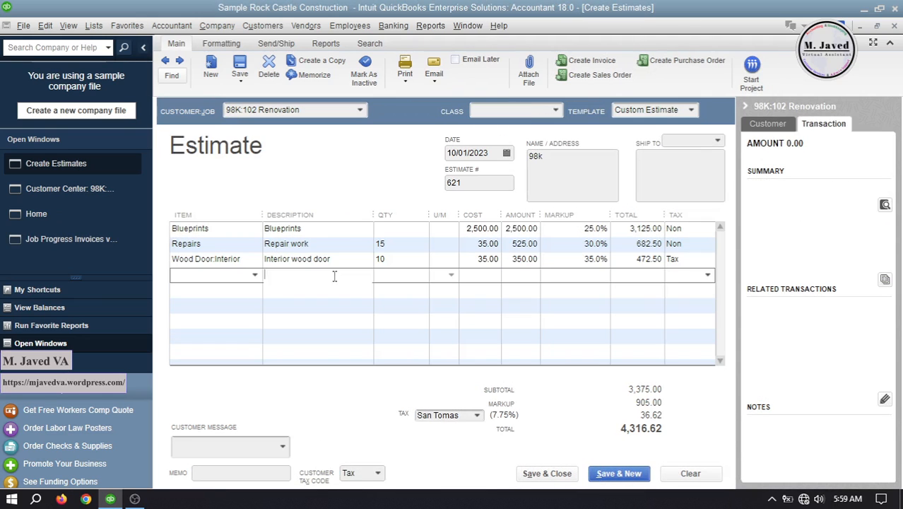
- Preview the estimate's printout, examine its item columns and totals up close, and close the preview
{"action": "left_click", "coordinate": [406, 82]}
{"action": "left_click", "coordinate": [412, 91]}
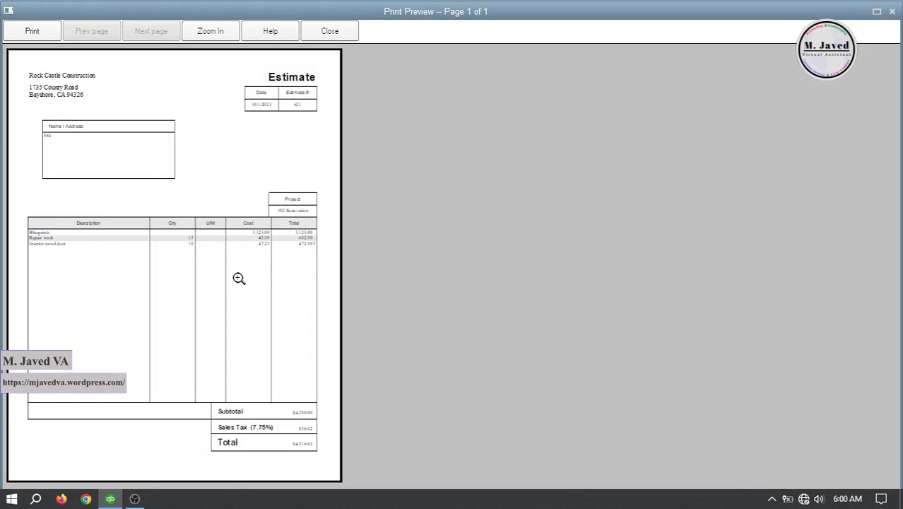
{"action": "left_click", "coordinate": [249, 446]}
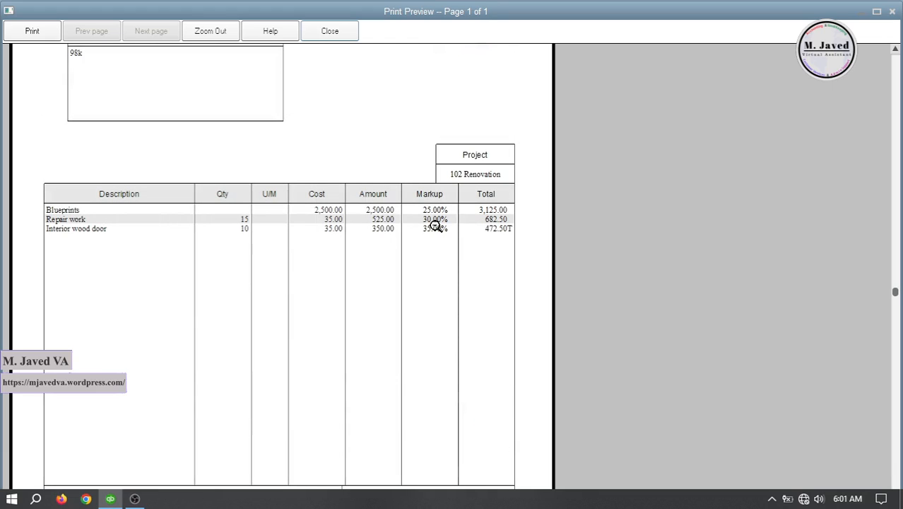
{"action": "left_click", "coordinate": [893, 12]}
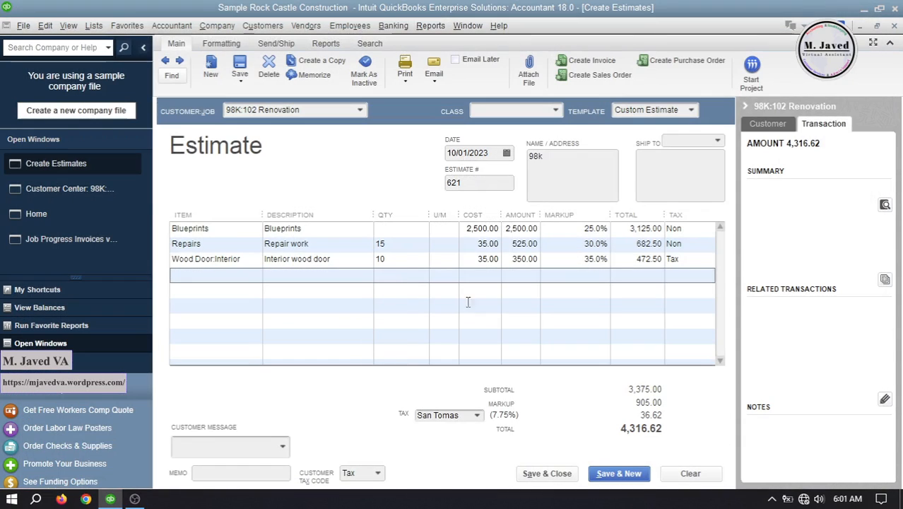
- Customize the Custom Estimate template's data layout so that the Markup column is left off the printed estimate
{"action": "left_click", "coordinate": [219, 44]}
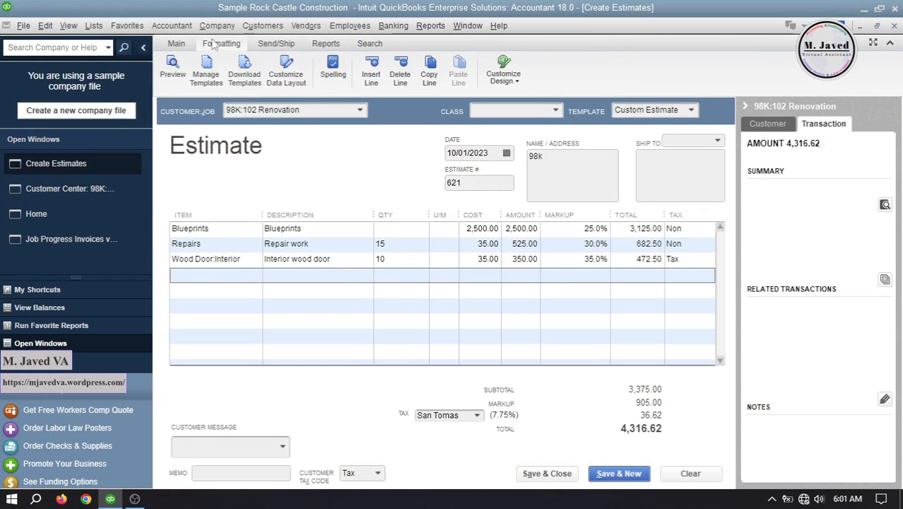
{"action": "left_click", "coordinate": [285, 78]}
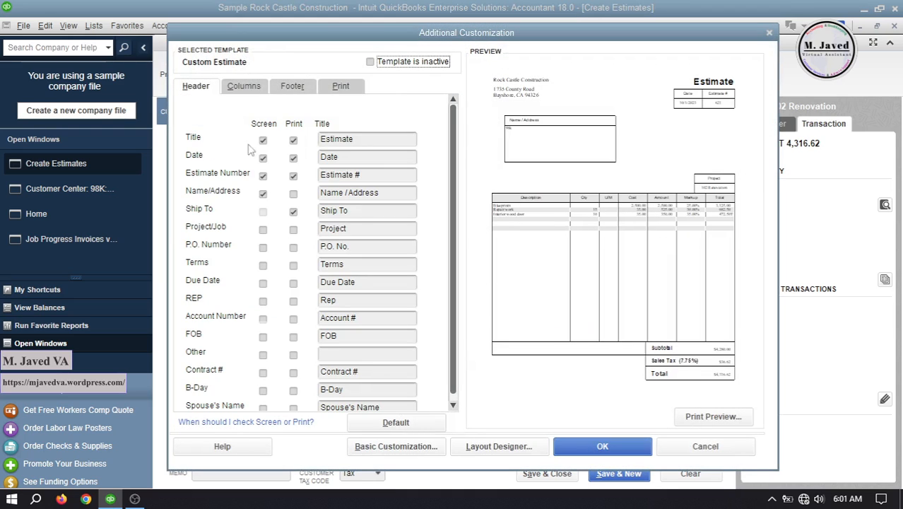
{"action": "left_click", "coordinate": [251, 86]}
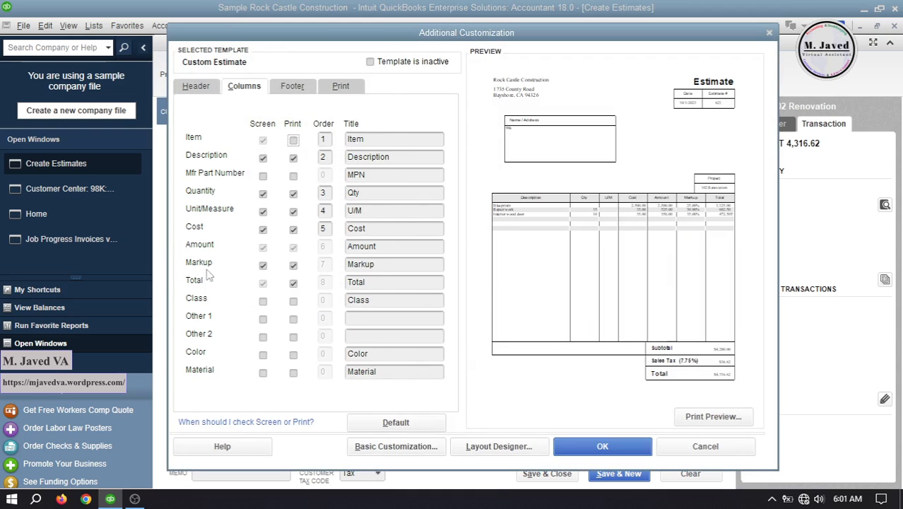
{"action": "left_click", "coordinate": [293, 265]}
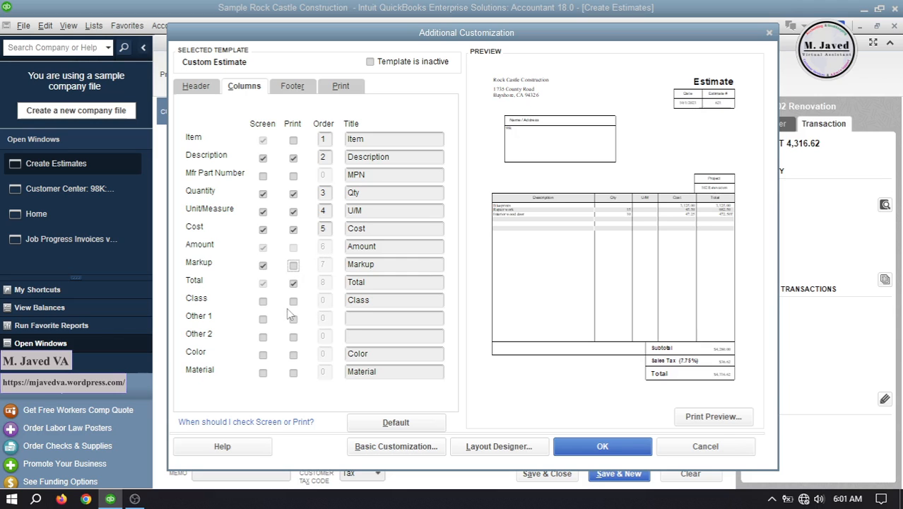
{"action": "left_click", "coordinate": [579, 446]}
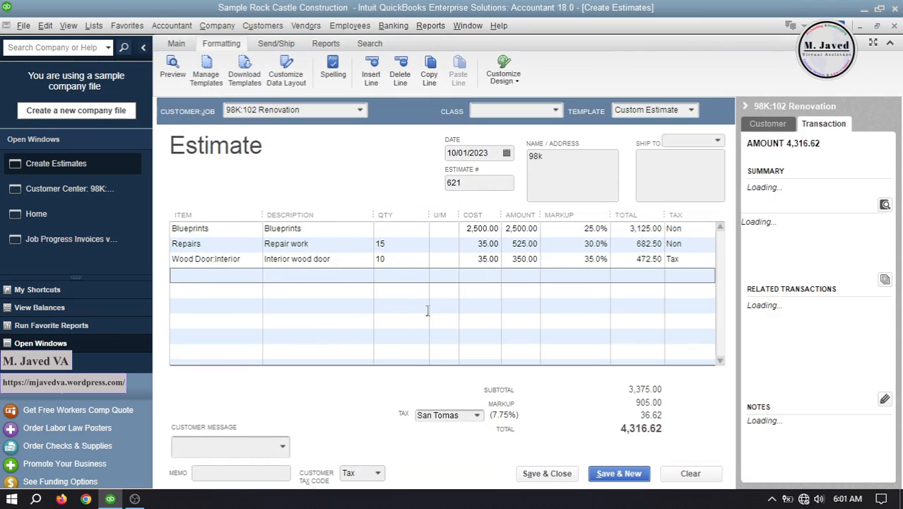
- Save and close the 102 Renovation estimate, and close the Customer Center to return to the home page
{"action": "left_click", "coordinate": [347, 275]}
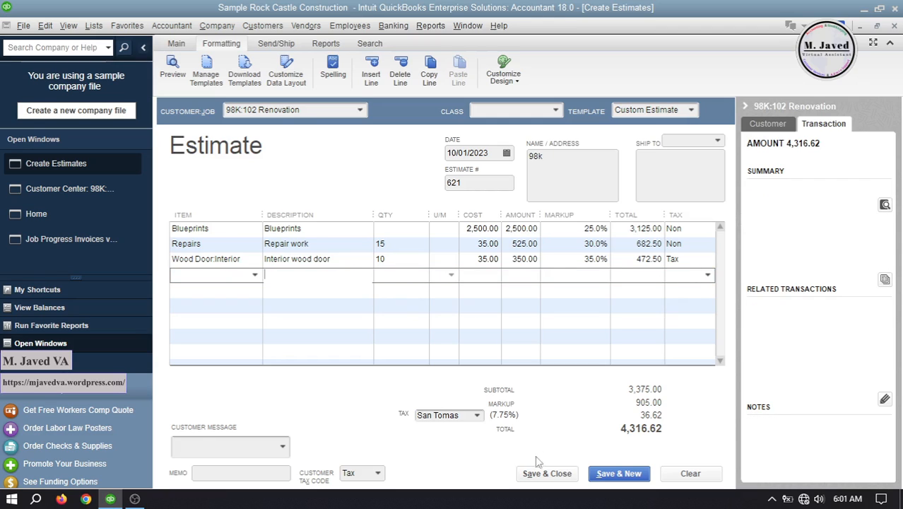
{"action": "left_click", "coordinate": [545, 475]}
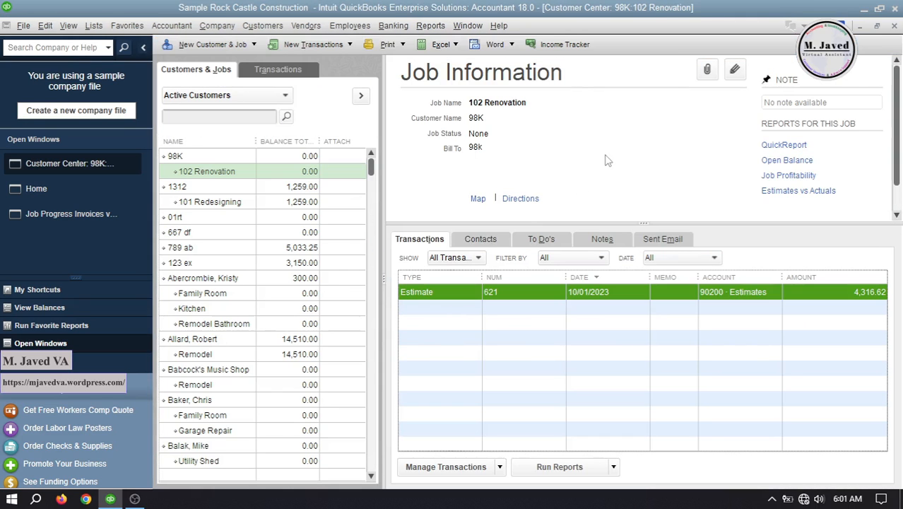
{"action": "left_click", "coordinate": [894, 27]}
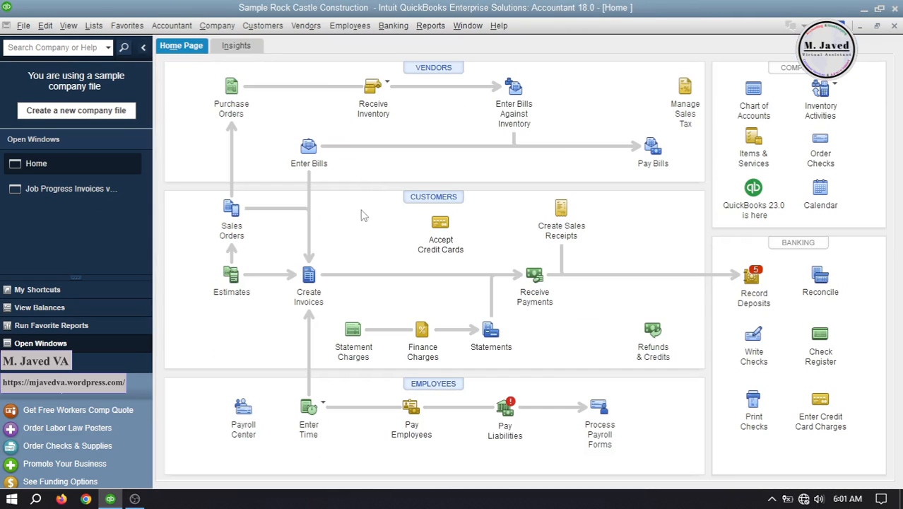
- Start a new invoice for 98K:102 Renovation based on its 10/01/2023 estimate
{"action": "left_click", "coordinate": [312, 277]}
{"action": "left_click", "coordinate": [309, 111]}
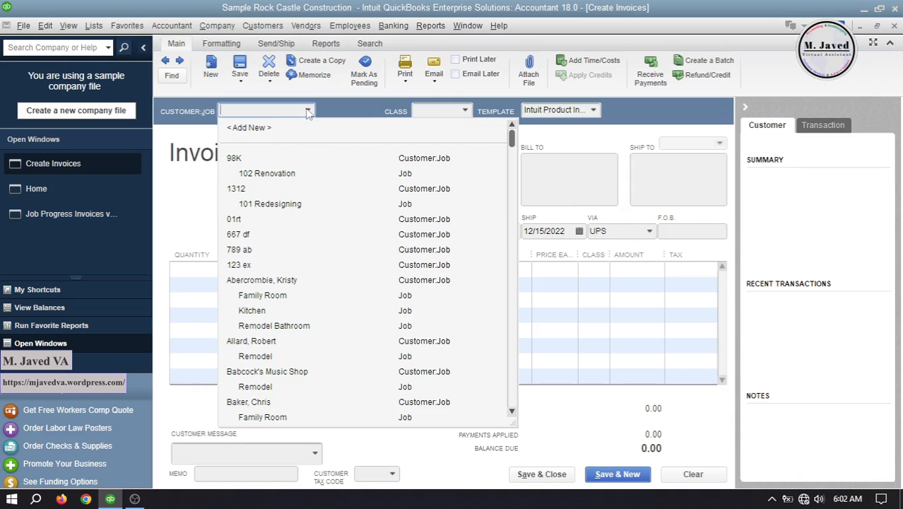
{"action": "left_click", "coordinate": [295, 173]}
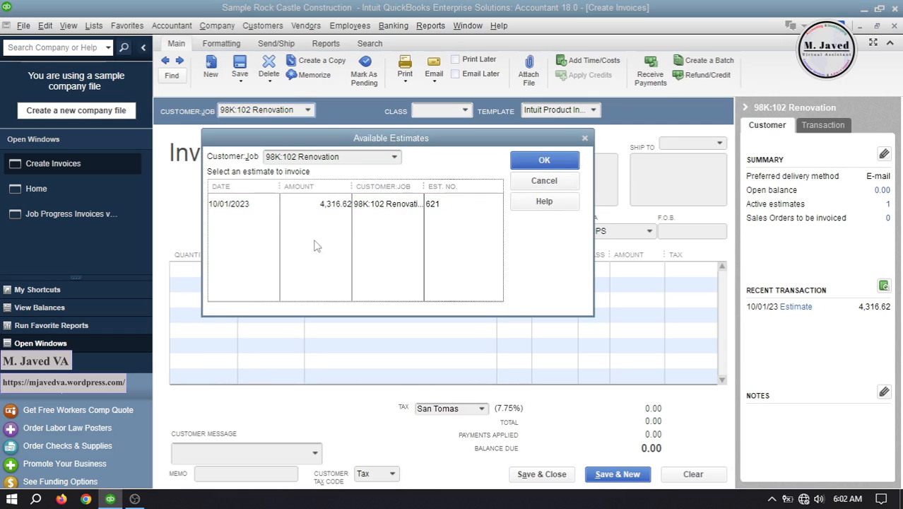
{"action": "left_click", "coordinate": [323, 205]}
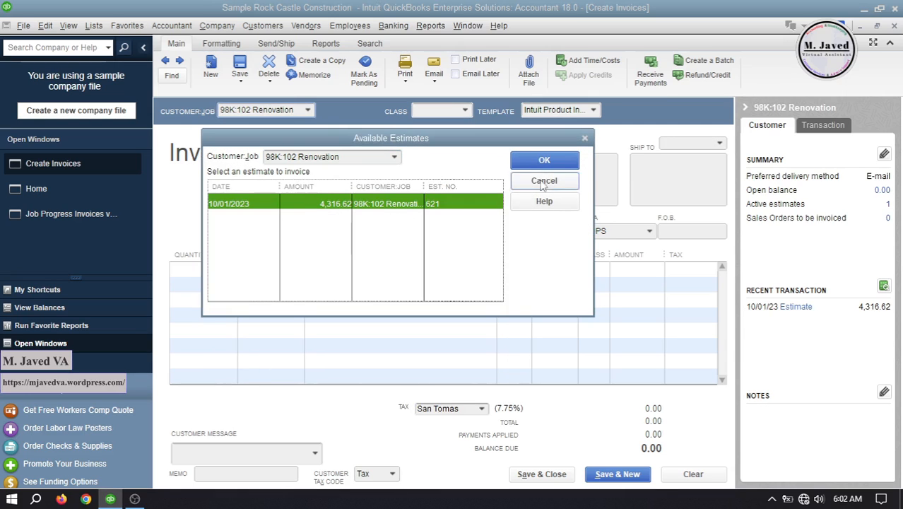
{"action": "left_click", "coordinate": [544, 160]}
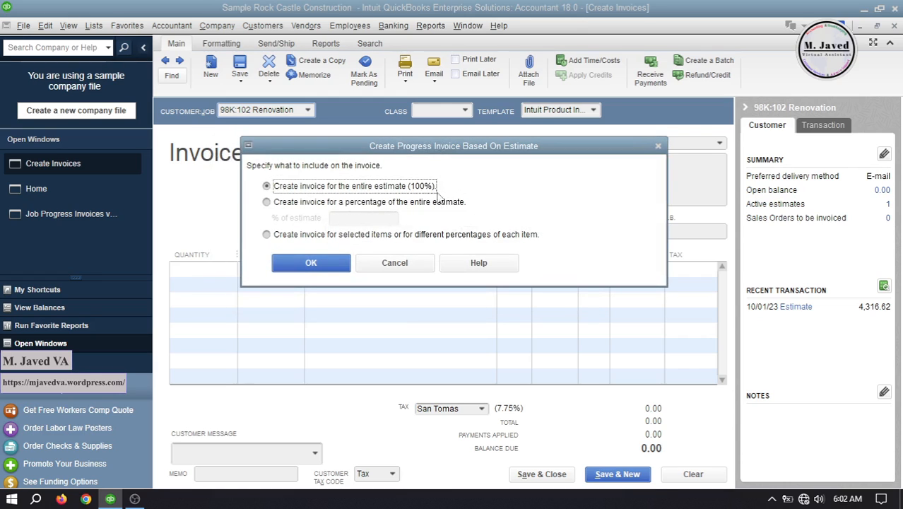
- Choose to create the progress invoice for selected items or for different percentages of each item
{"action": "left_click", "coordinate": [274, 203]}
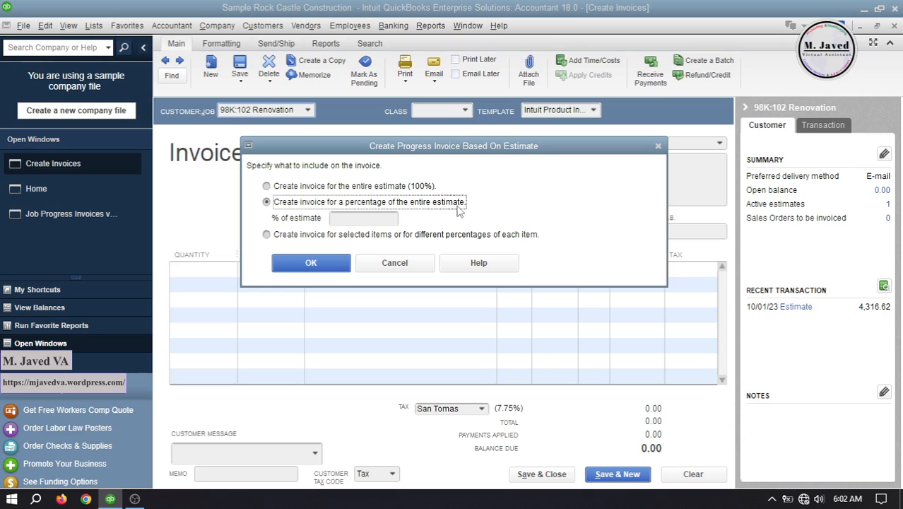
{"action": "left_click", "coordinate": [267, 235]}
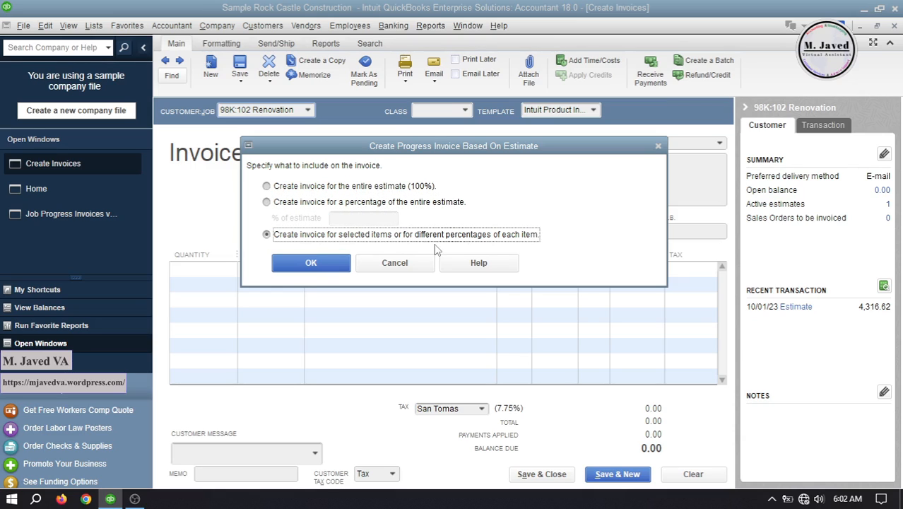
{"action": "left_click", "coordinate": [332, 268]}
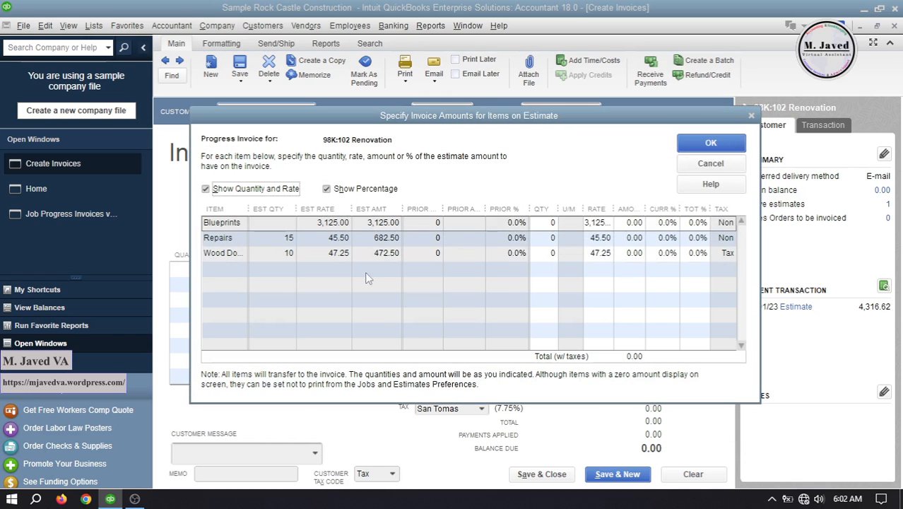
- Adjust the column widths in the invoice amounts table and set the current percentage for Blueprints to 20%
{"action": "left_click_drag", "start_coordinate": [296, 212], "coordinate": [276, 210]}
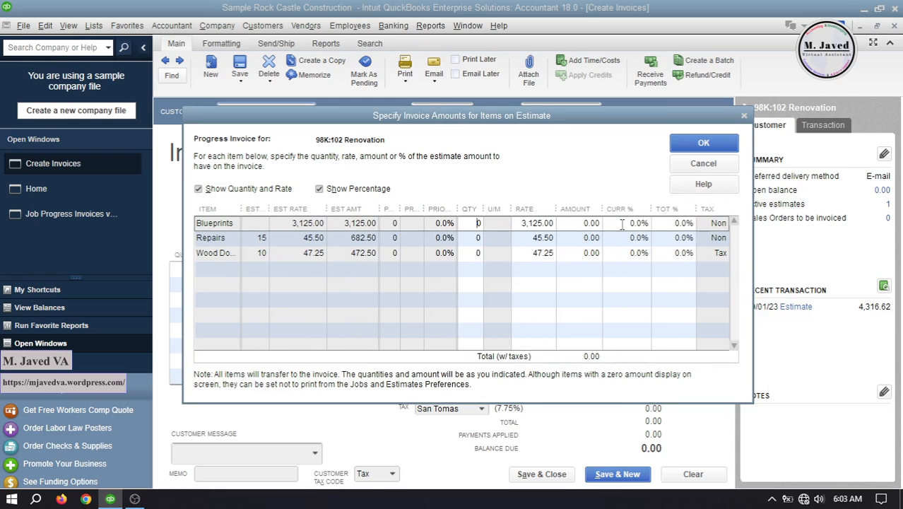
{"action": "left_click_drag", "start_coordinate": [622, 225], "coordinate": [667, 225]}
{"action": "left_click", "coordinate": [576, 224]}
{"action": "left_click_drag", "start_coordinate": [572, 223], "coordinate": [631, 226]}
{"action": "left_click_drag", "start_coordinate": [618, 225], "coordinate": [667, 224]}
{"action": "type", "text": "20%"}
{"action": "left_click", "coordinate": [532, 253]}
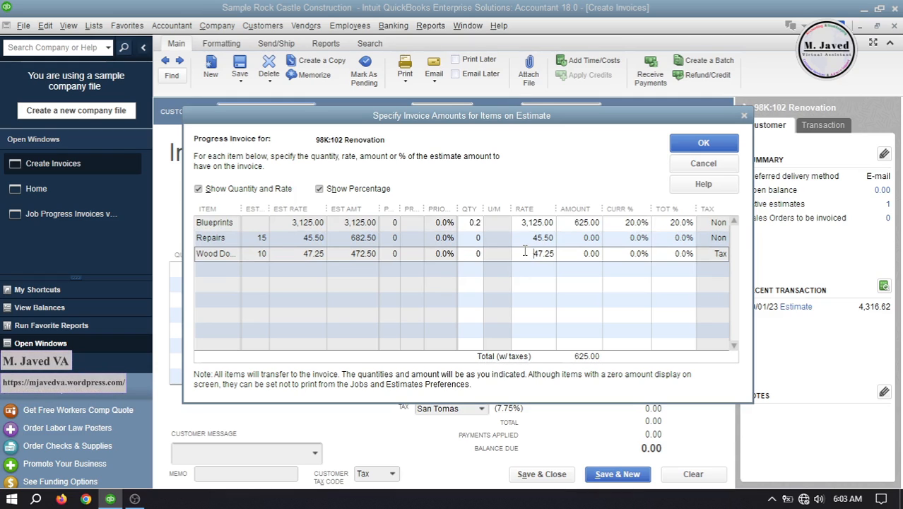
- Set the current invoice quantities to 2 for Repairs and 1 for the Wood Door item
{"action": "left_click", "coordinate": [497, 239]}
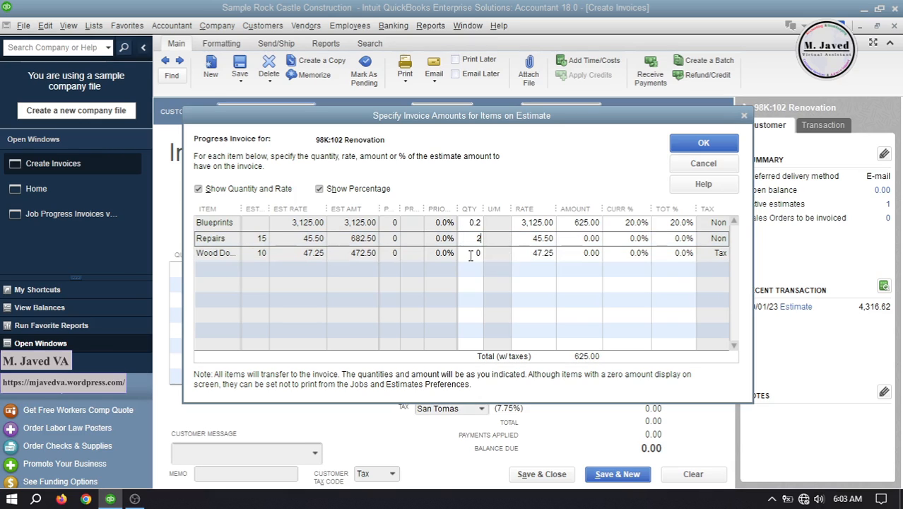
{"action": "left_click", "coordinate": [471, 254]}
{"action": "left_click_drag", "start_coordinate": [467, 256], "coordinate": [530, 255]}
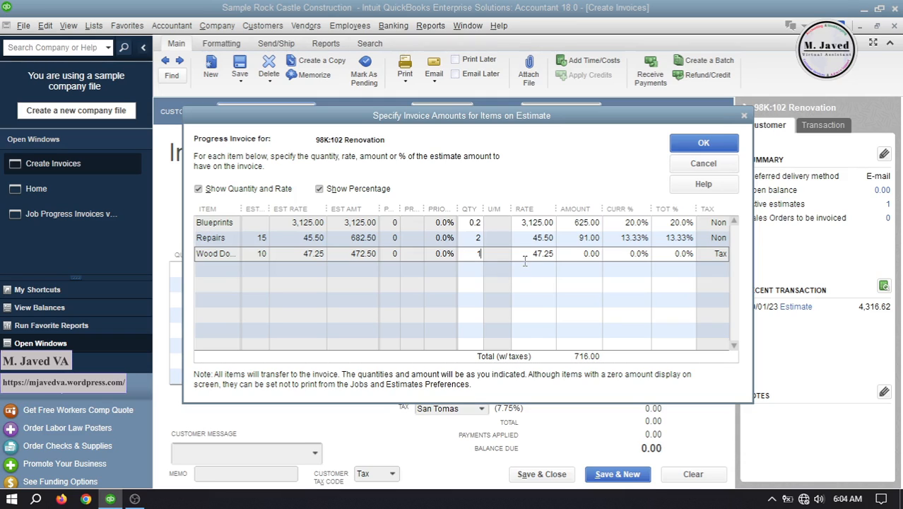
{"action": "left_click", "coordinate": [525, 256]}
{"action": "left_click", "coordinate": [487, 272]}
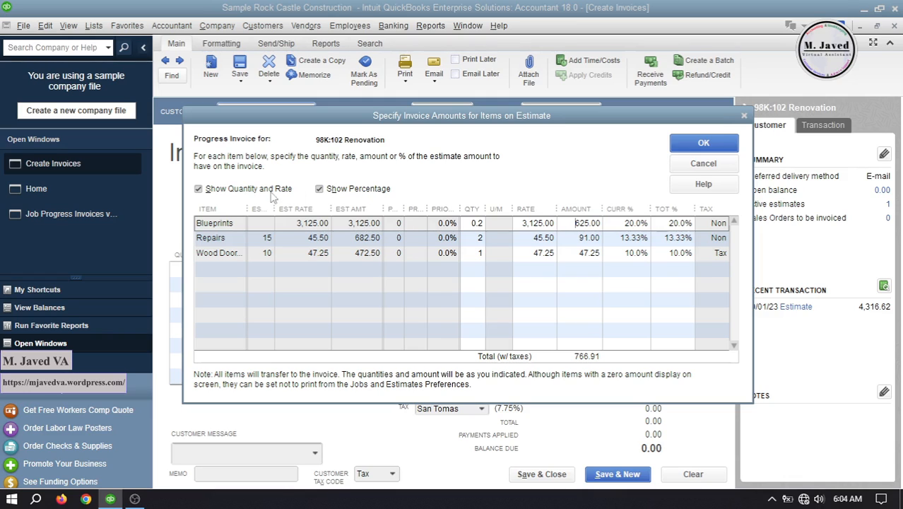
- Hide the percentage columns and the quantity and rate columns, and show both sets again
{"action": "left_click", "coordinate": [335, 190]}
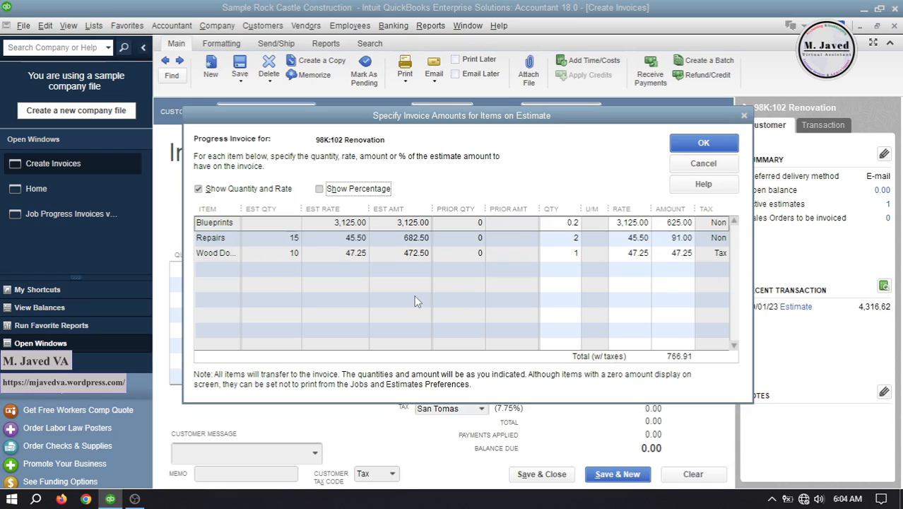
{"action": "left_click", "coordinate": [231, 192]}
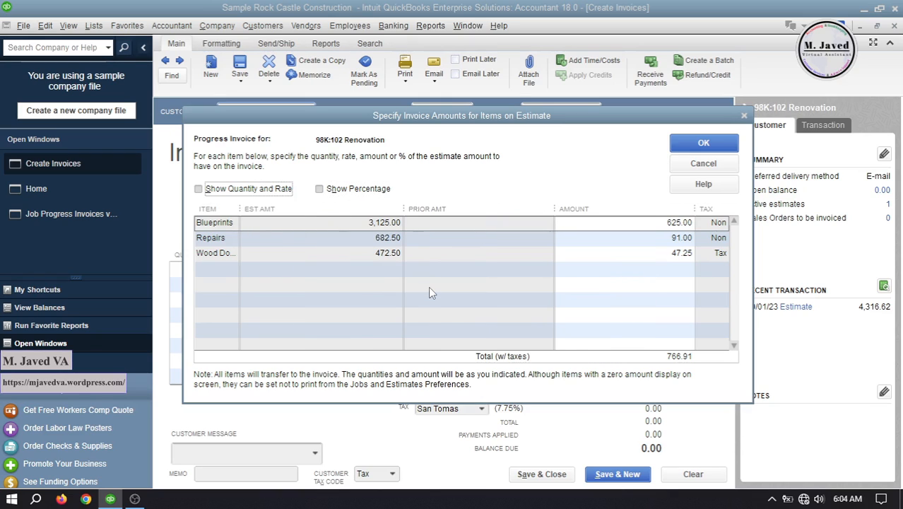
{"action": "left_click", "coordinate": [217, 193]}
{"action": "left_click", "coordinate": [321, 189]}
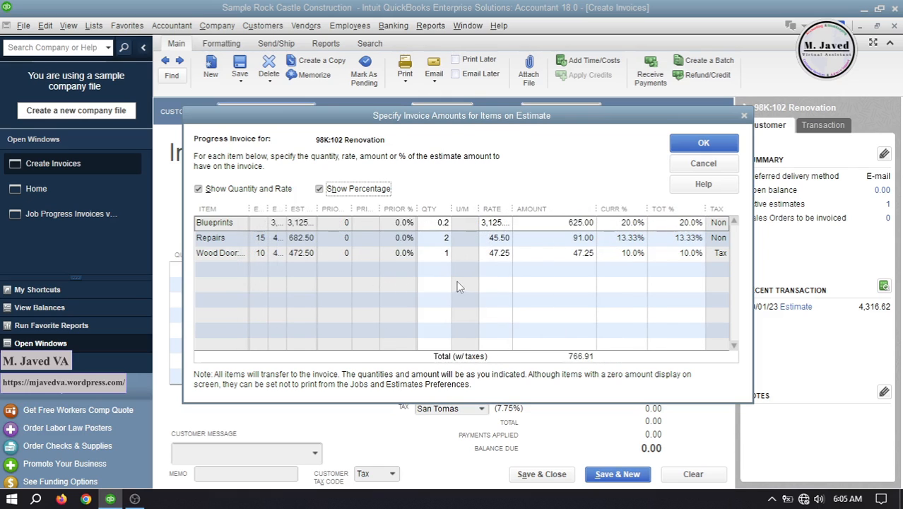
- Transfer the specified item amounts to the invoice and set its date to 10/02/2023
{"action": "left_click", "coordinate": [704, 143]}
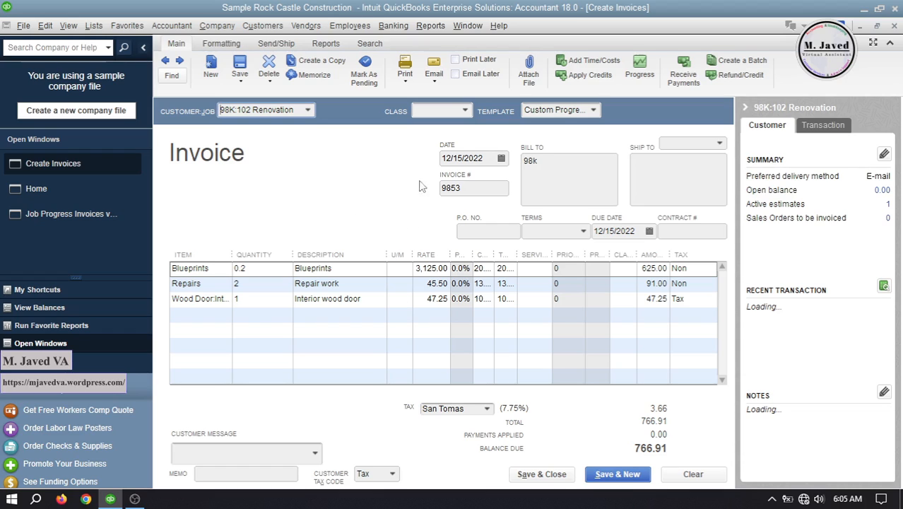
{"action": "left_click", "coordinate": [501, 159]}
{"action": "left_click", "coordinate": [549, 181]}
{"action": "left_click", "coordinate": [548, 181]}
{"action": "left_click", "coordinate": [549, 181]}
{"action": "left_click", "coordinate": [548, 181]}
{"action": "left_click", "coordinate": [548, 181]}
{"action": "left_click", "coordinate": [549, 181]}
{"action": "left_click", "coordinate": [549, 181]}
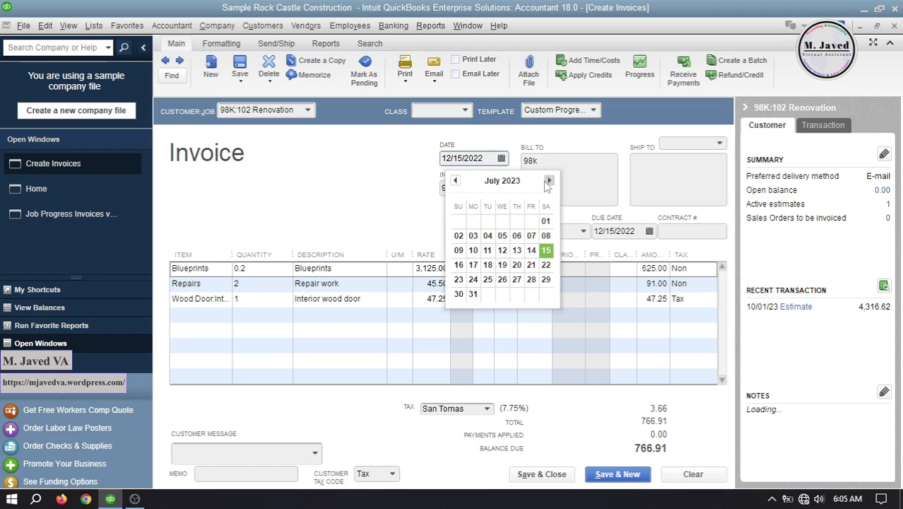
{"action": "left_click", "coordinate": [548, 181]}
{"action": "left_click", "coordinate": [548, 181]}
{"action": "left_click", "coordinate": [549, 181]}
{"action": "left_click", "coordinate": [477, 222]}
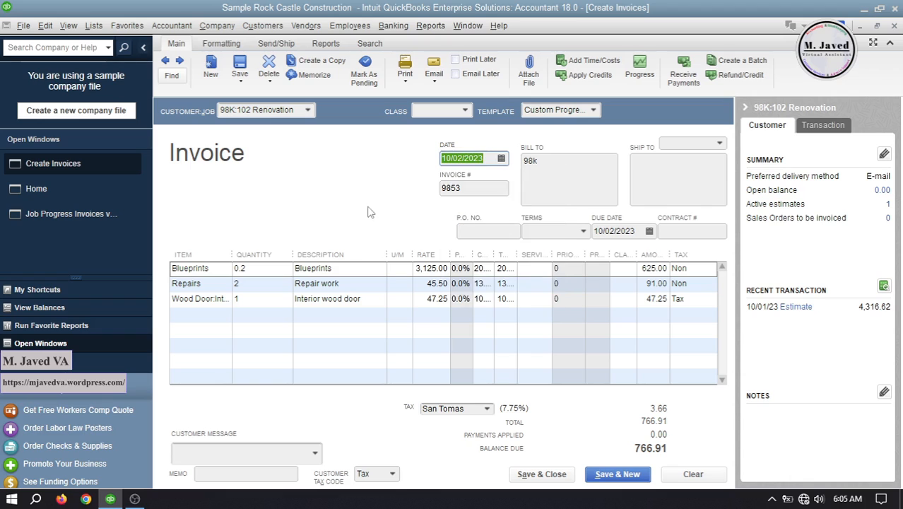
- Make room for the invoice's item table, narrow its Description column, and save and close the invoice
{"action": "left_click", "coordinate": [144, 50]}
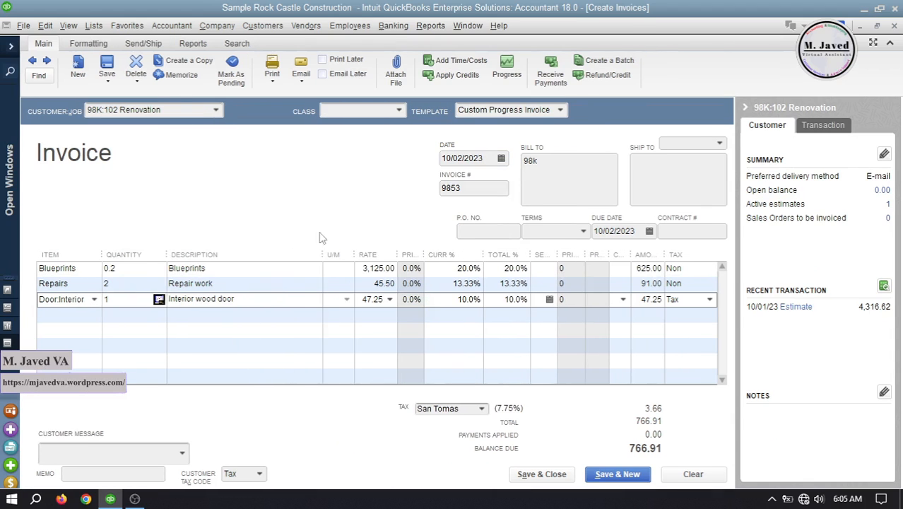
{"action": "left_click_drag", "start_coordinate": [328, 256], "coordinate": [271, 264]}
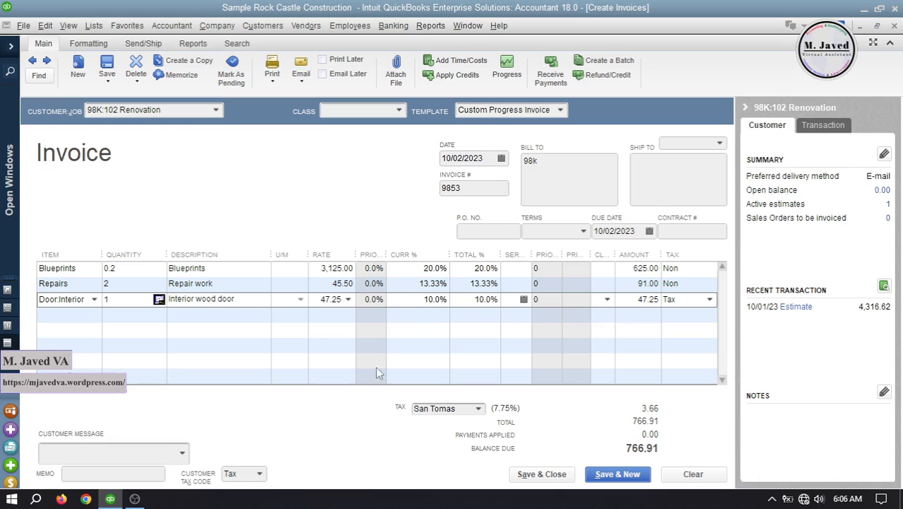
{"action": "left_click", "coordinate": [541, 475]}
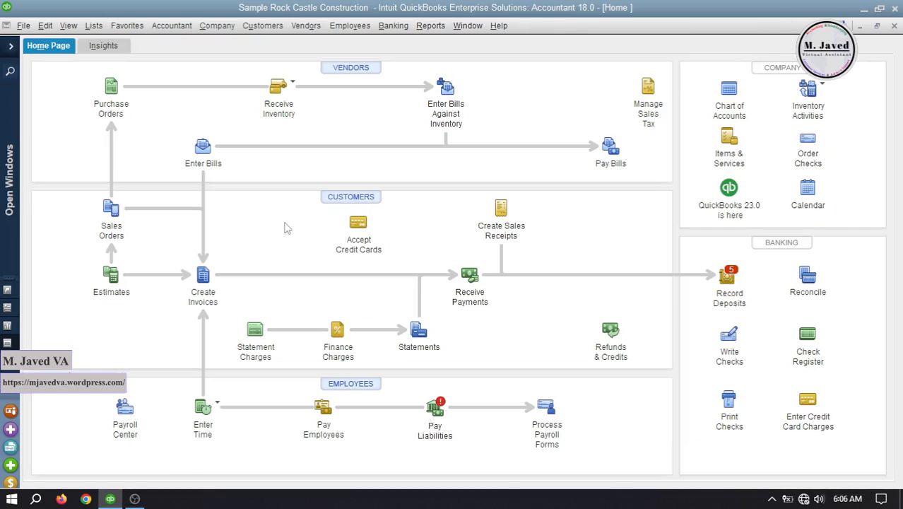
- Check the 102 Renovation job's progress in the Job Progress Invoices vs. Estimates report and return to the home page
{"action": "left_click", "coordinate": [10, 46]}
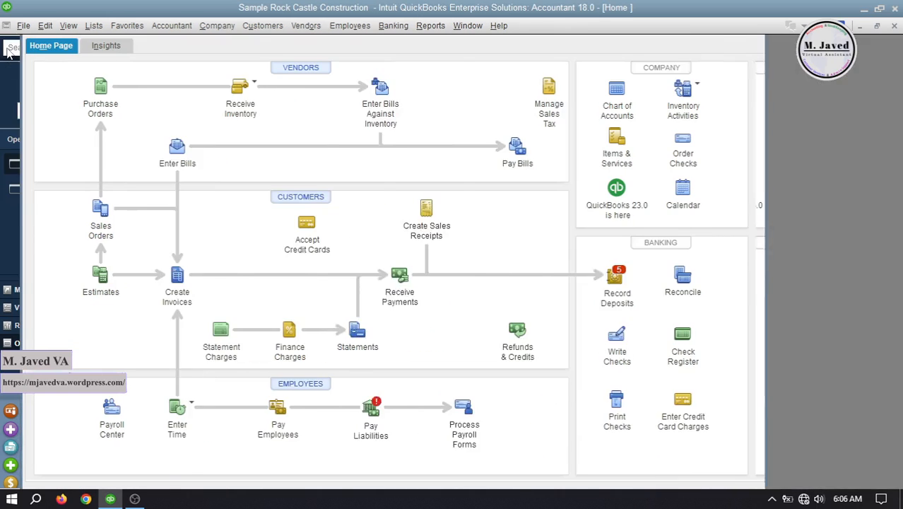
{"action": "left_click", "coordinate": [78, 187]}
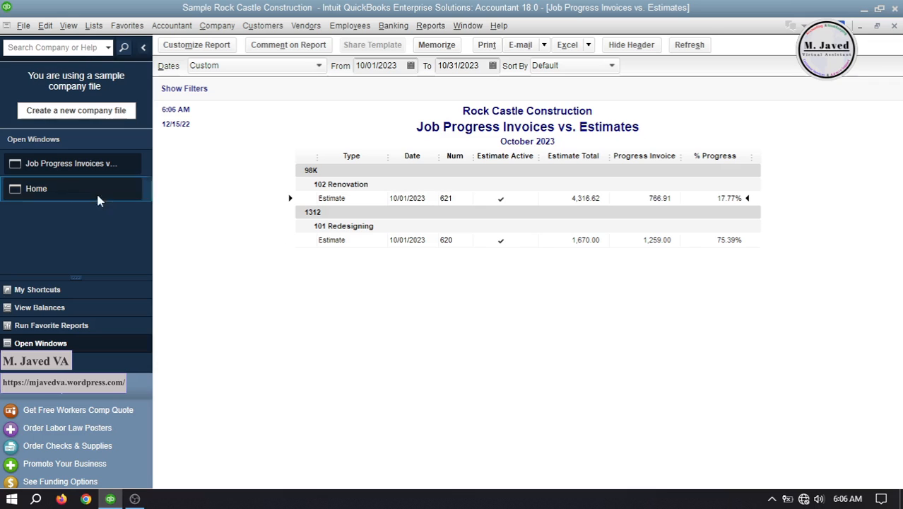
{"action": "left_click", "coordinate": [67, 191]}
- Create another progress invoice from the 98K:102 Renovation estimate, for selected items or different percentages of each item
{"action": "left_click", "coordinate": [309, 279]}
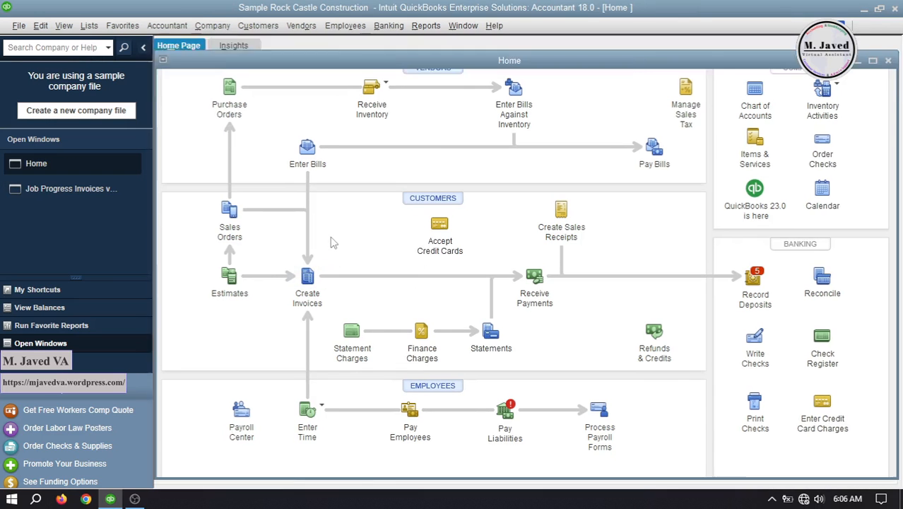
{"action": "left_click", "coordinate": [307, 112]}
{"action": "left_click", "coordinate": [287, 171]}
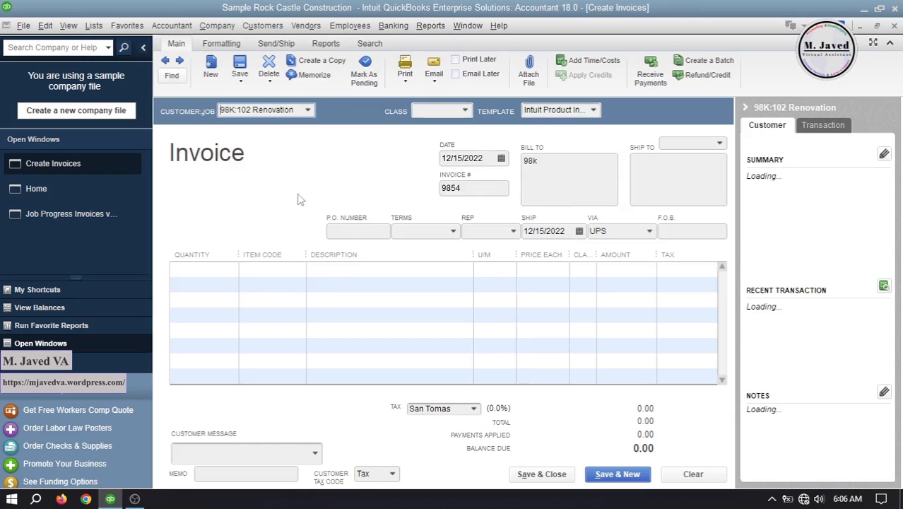
{"action": "left_click", "coordinate": [341, 204]}
{"action": "key", "text": "Return"}
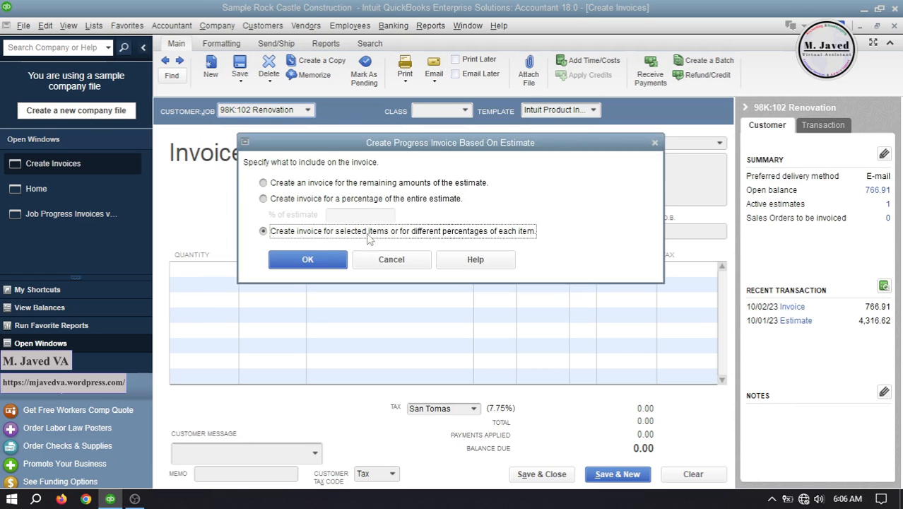
{"action": "left_click", "coordinate": [313, 259]}
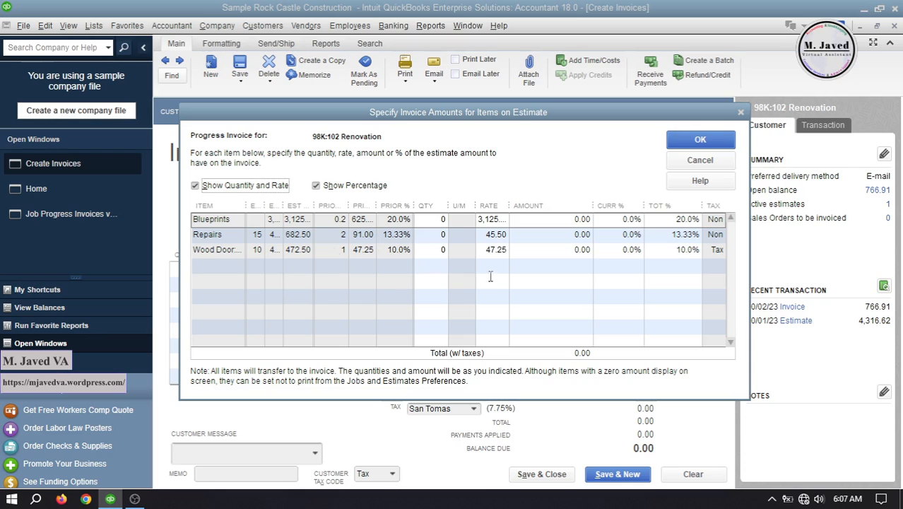
- Set the second progress invoice's quantities to 4 for Repairs and 2 for the Wood Door item
{"action": "left_click", "coordinate": [443, 235]}
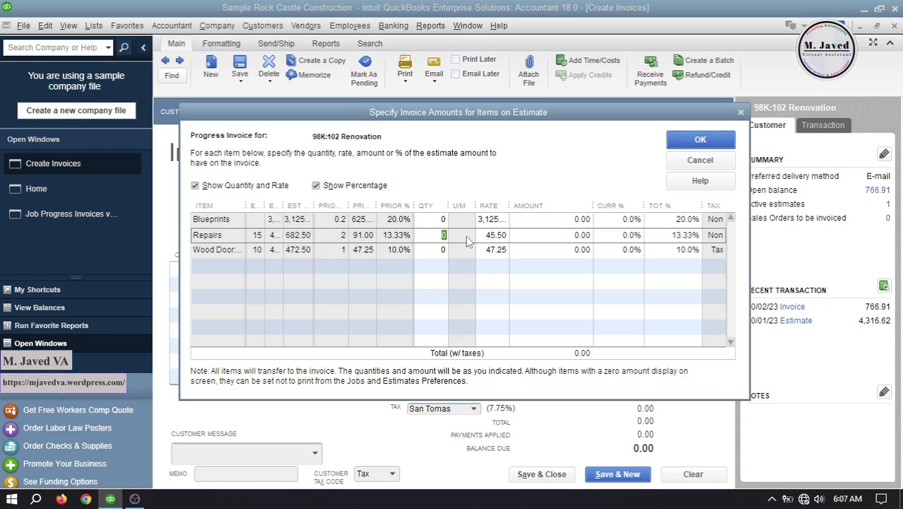
{"action": "type", "text": "4"}
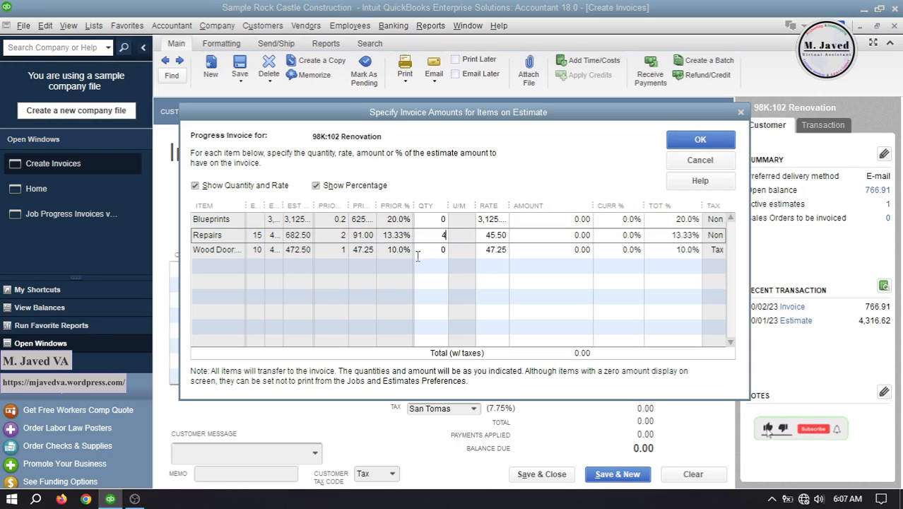
{"action": "left_click", "coordinate": [423, 252]}
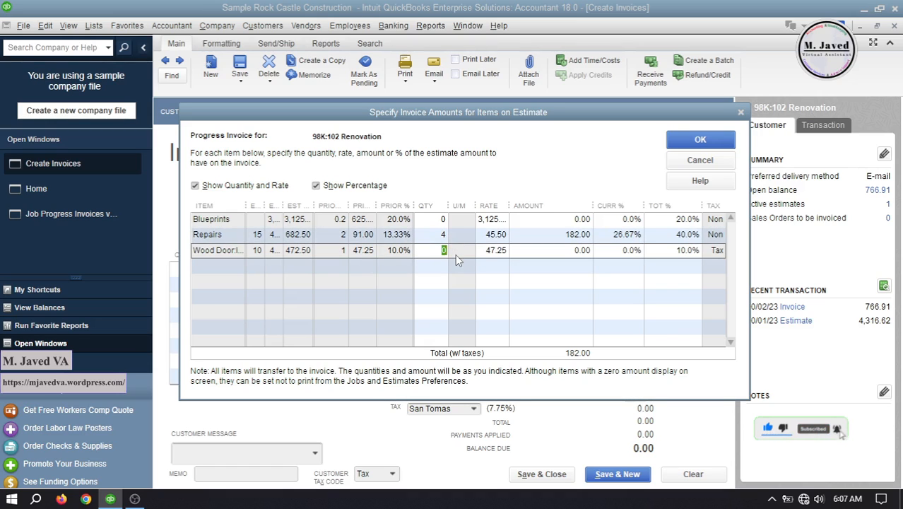
{"action": "type", "text": "2"}
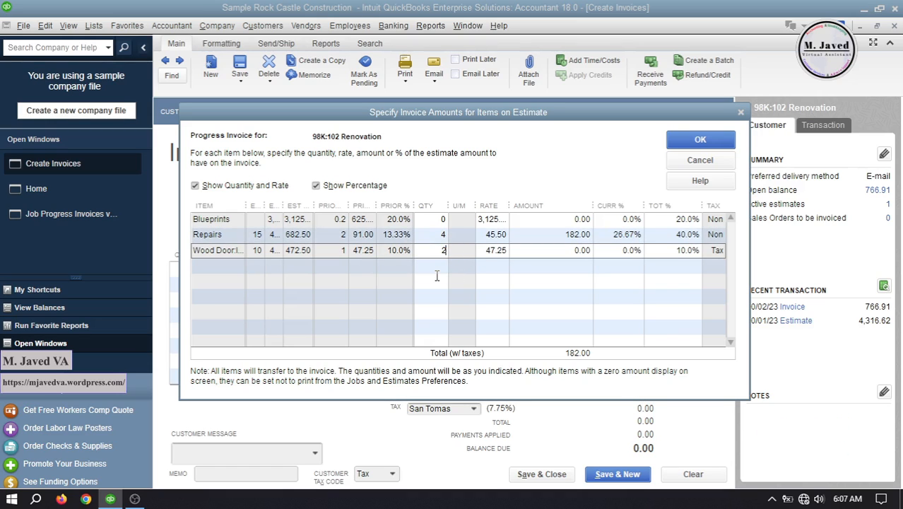
- Set the current percentage for Blueprints to 30% and transfer the amounts to the invoice
{"action": "left_click", "coordinate": [601, 219]}
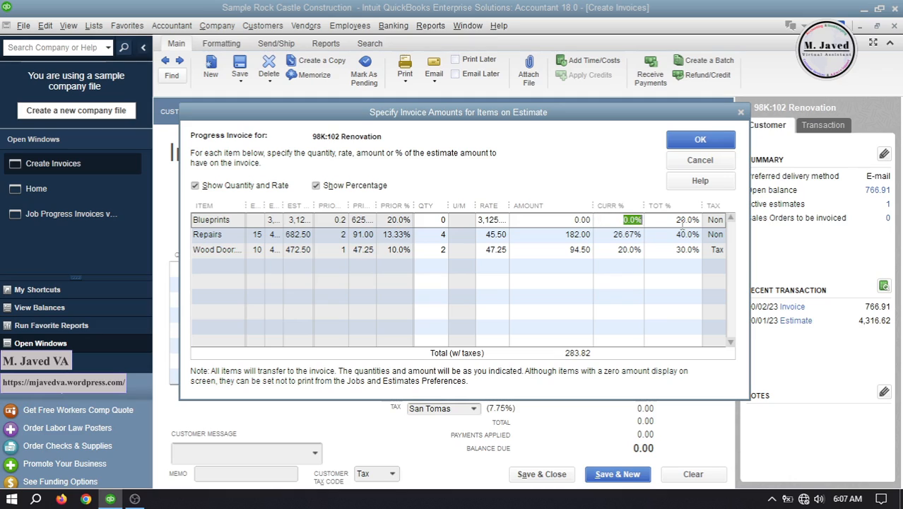
{"action": "type", "text": "30"}
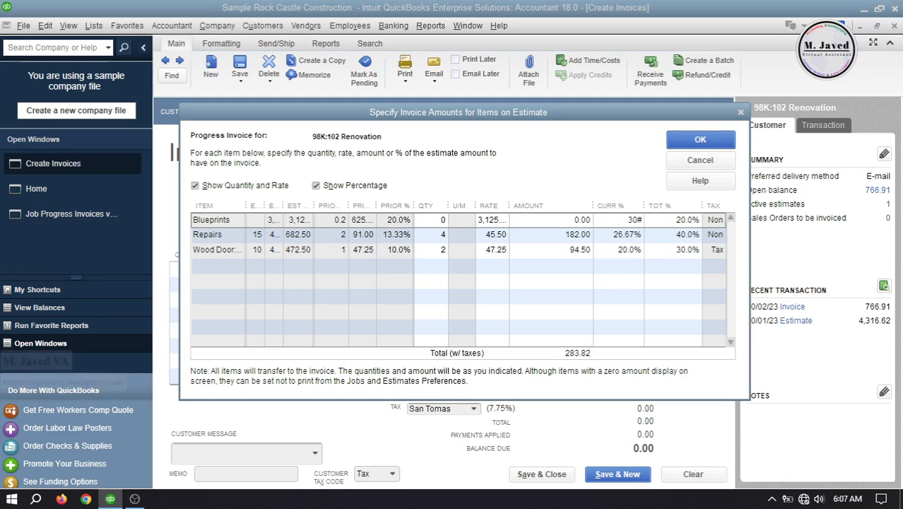
{"action": "type", "text": "%"}
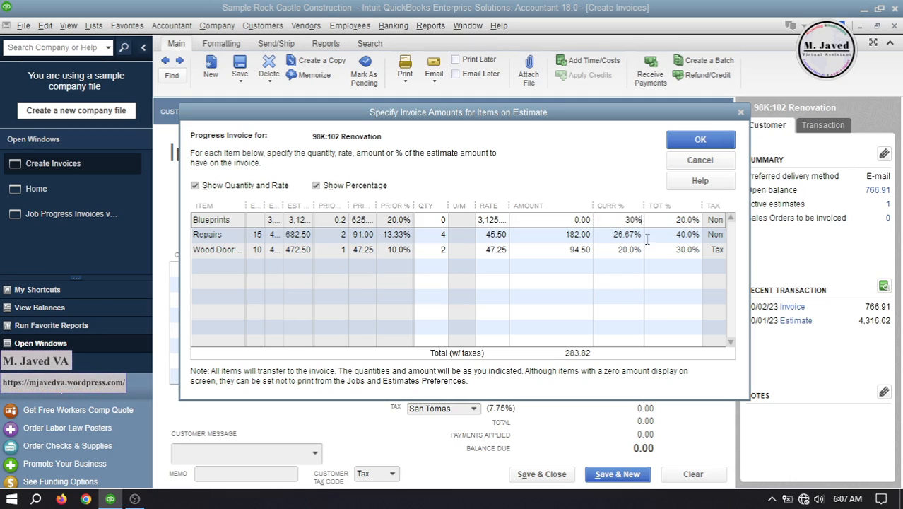
{"action": "key", "text": "Tab"}
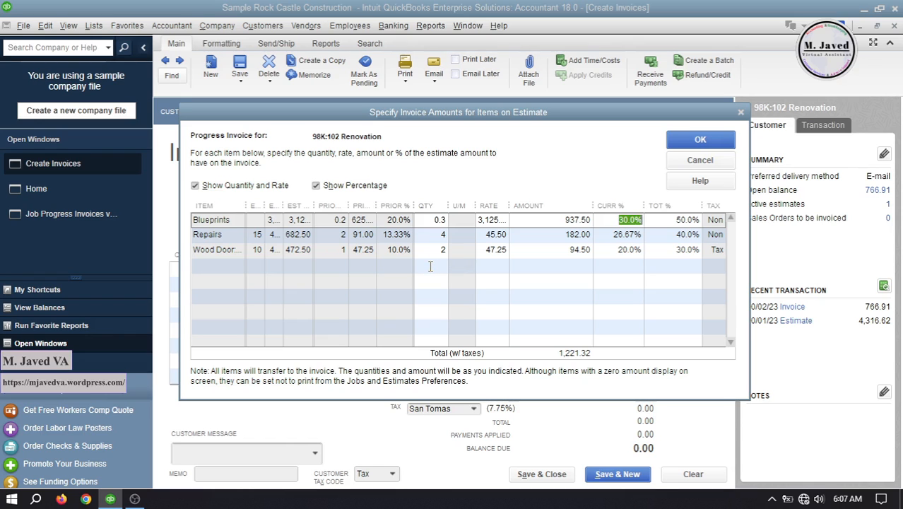
{"action": "key", "text": "Return"}
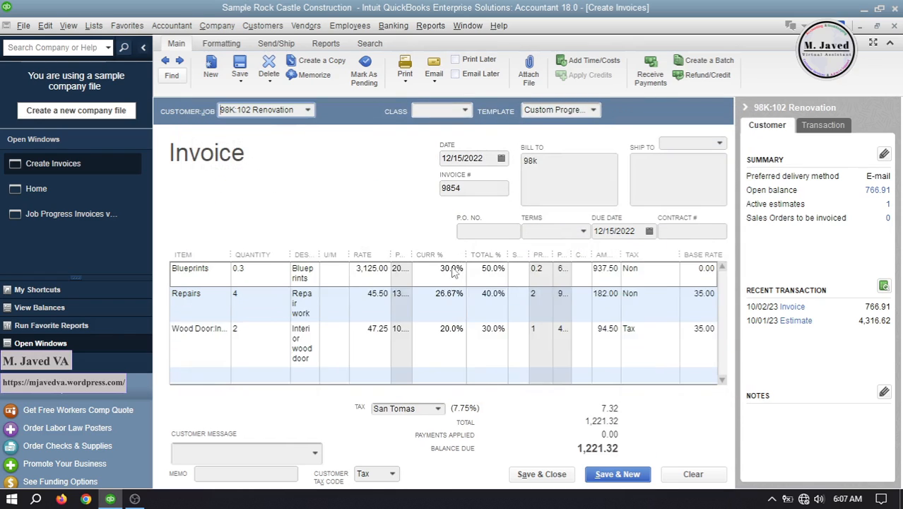
- Date the second progress invoice 10/03/2023, and save and close it
{"action": "left_click", "coordinate": [143, 47]}
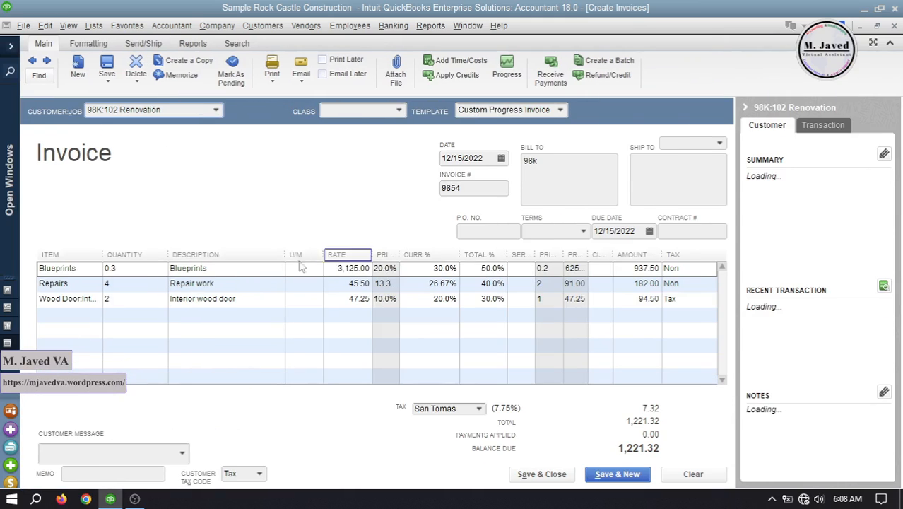
{"action": "left_click", "coordinate": [502, 158]}
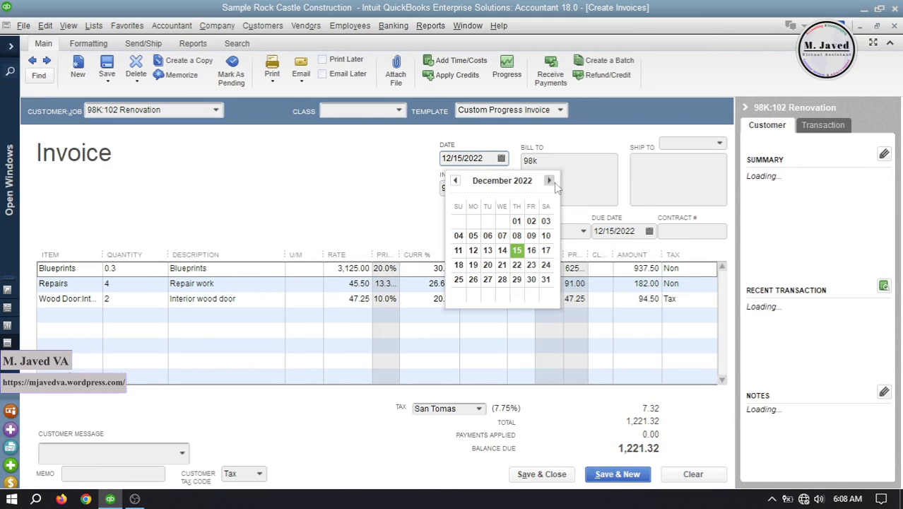
{"action": "left_click", "coordinate": [549, 181]}
{"action": "triple_click", "coordinate": [549, 181]}
{"action": "triple_click", "coordinate": [549, 181]}
{"action": "double_click", "coordinate": [549, 181]}
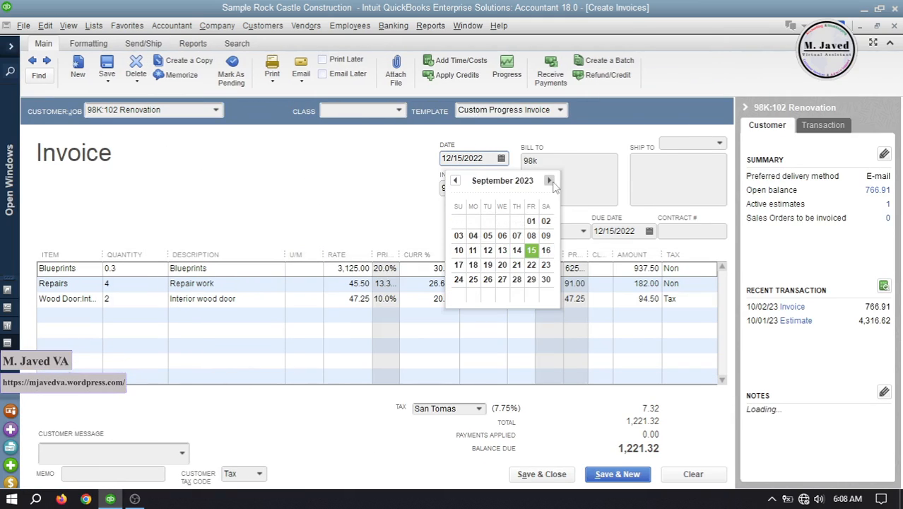
{"action": "left_click", "coordinate": [549, 181]}
{"action": "left_click", "coordinate": [488, 221]}
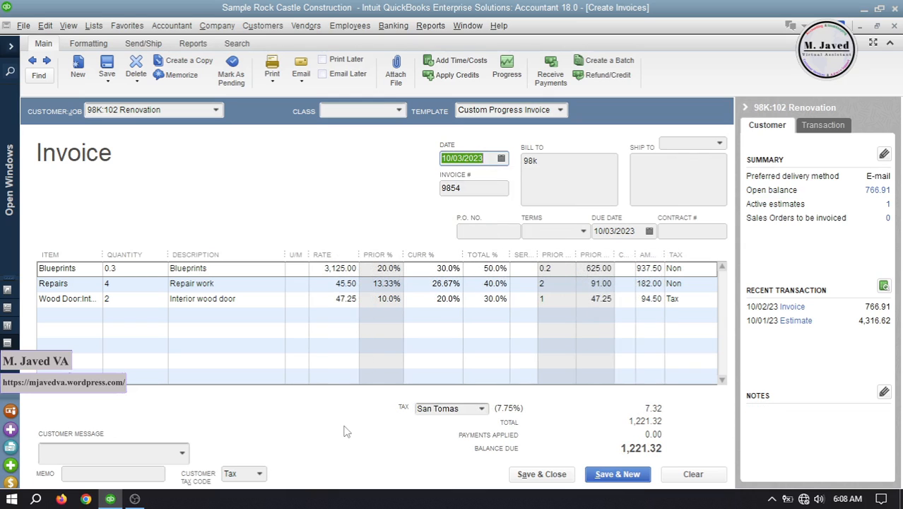
{"action": "left_click", "coordinate": [535, 475]}
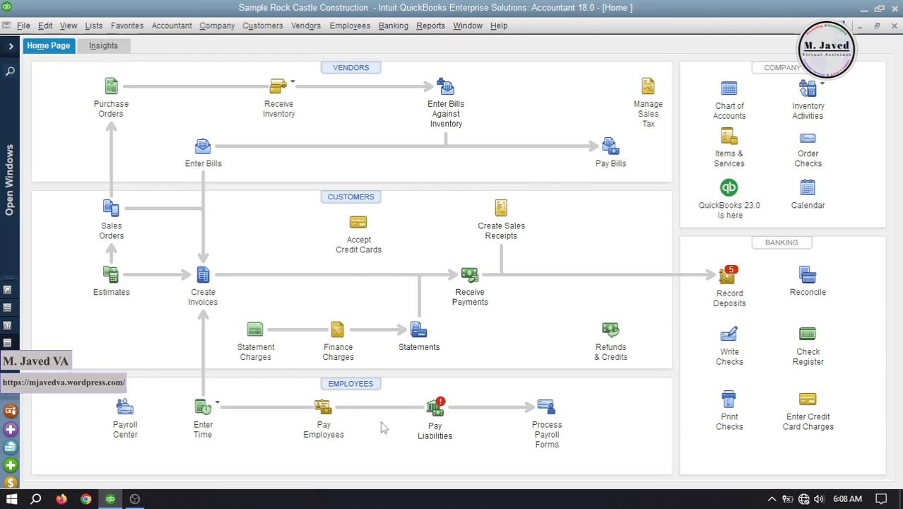
- Review the updated 102 Renovation progress in the Job Progress Invoices vs. Estimates report and go back to the home page
{"action": "left_click", "coordinate": [11, 46]}
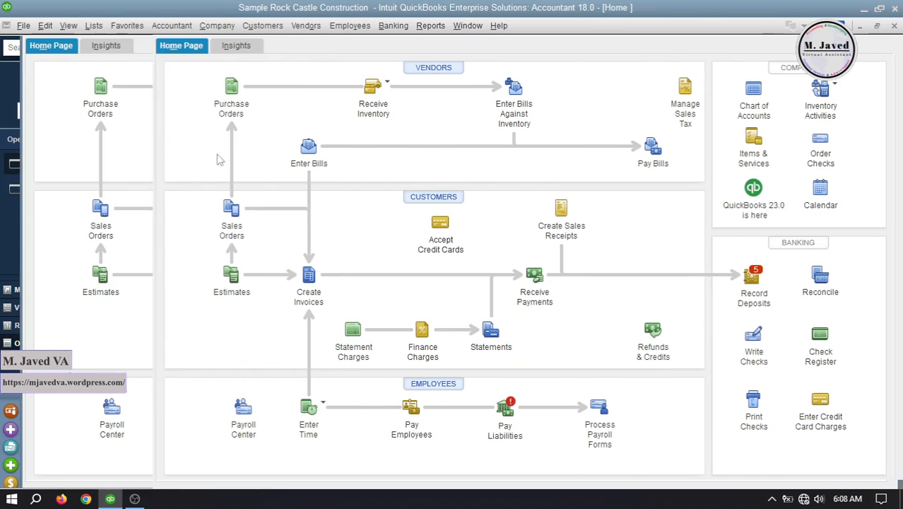
{"action": "left_click", "coordinate": [97, 191]}
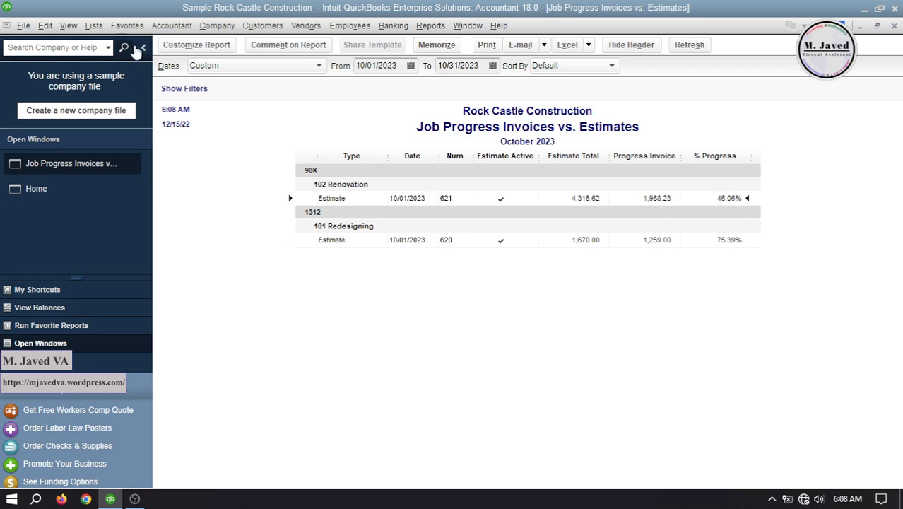
{"action": "left_click", "coordinate": [55, 185]}
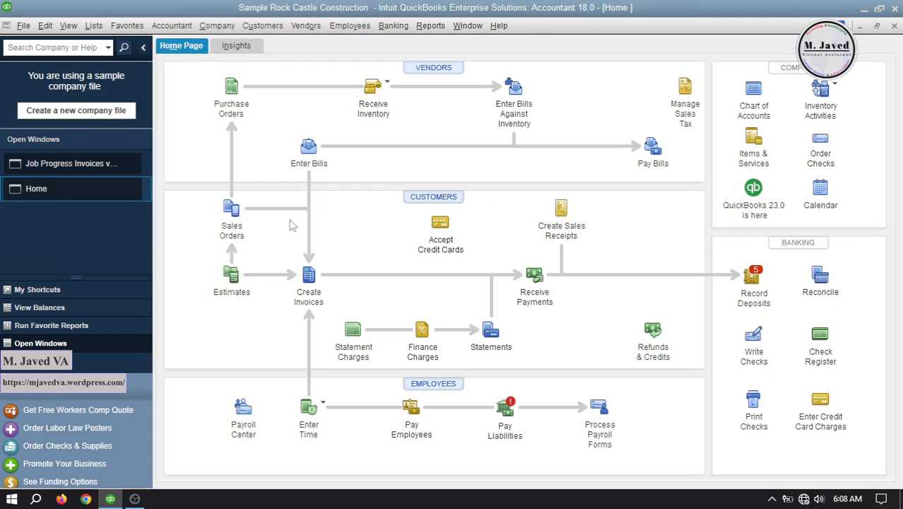
- Start a new invoice for the 102 Renovation job based on its available 10/01/2023 estimate
{"action": "left_click", "coordinate": [309, 275]}
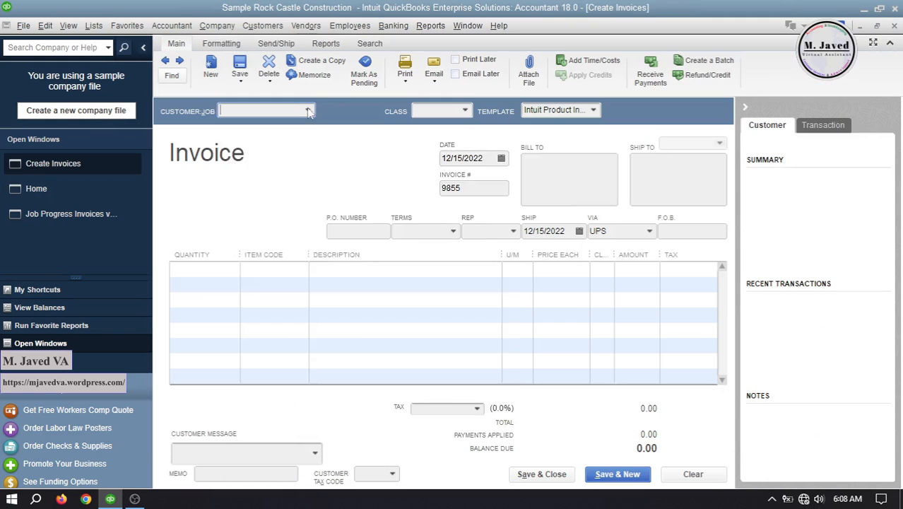
{"action": "left_click", "coordinate": [308, 110]}
{"action": "left_click", "coordinate": [481, 177]}
{"action": "double_click", "coordinate": [459, 197]}
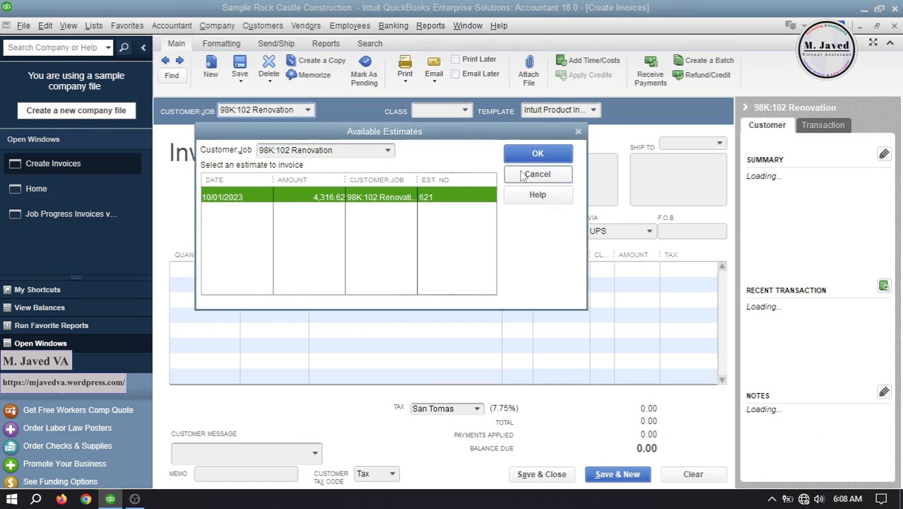
- Bill selected items with quantities of 0.25 for Blueprints, 5 for Repairs and 2 for the Wood Door item, and transfer them to the invoice
{"action": "left_click", "coordinate": [336, 231]}
{"action": "key", "text": "Return"}
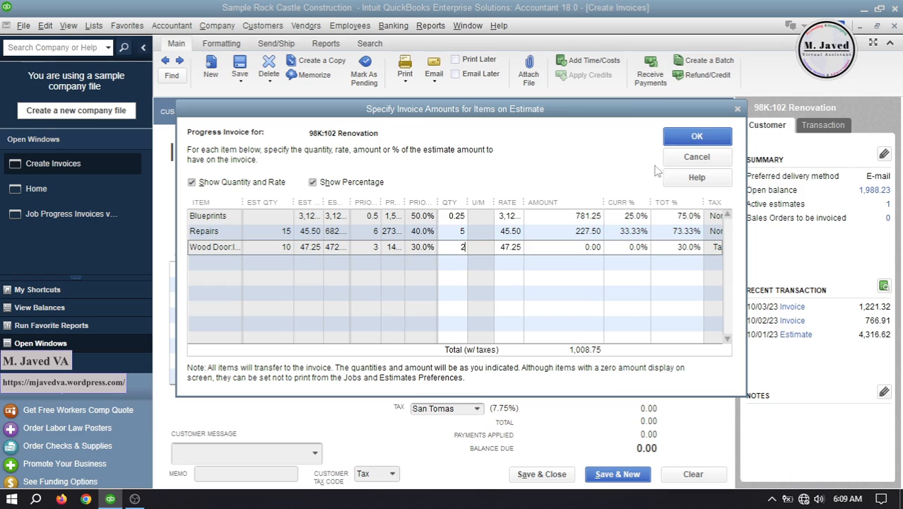
{"action": "left_click", "coordinate": [559, 233]}
{"action": "left_click", "coordinate": [709, 142]}
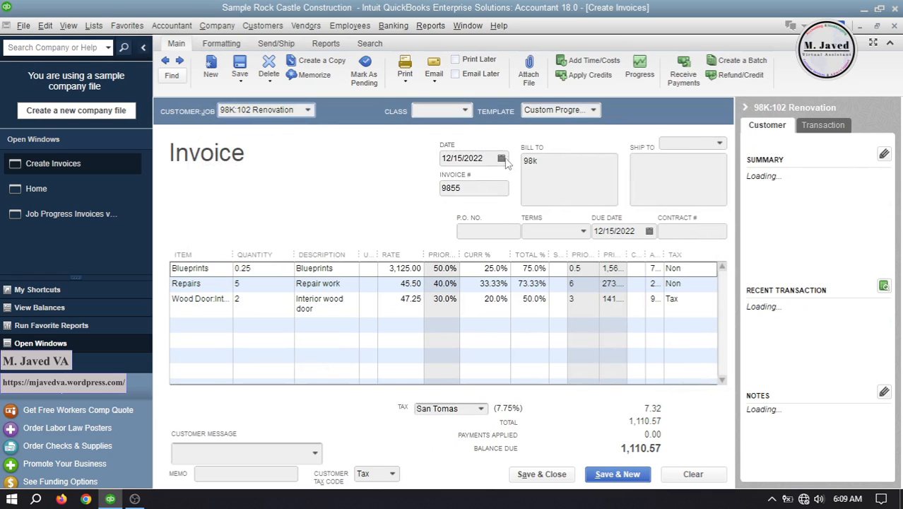
- Date the third 102 Renovation progress invoice 10/04/2023, and save and close it
{"action": "left_click", "coordinate": [501, 159]}
{"action": "left_click", "coordinate": [549, 181]}
{"action": "left_click", "coordinate": [549, 181]}
{"action": "left_click", "coordinate": [549, 181]}
{"action": "left_click", "coordinate": [549, 181]}
{"action": "left_click", "coordinate": [549, 181]}
{"action": "left_click", "coordinate": [549, 181]}
{"action": "left_click", "coordinate": [549, 181]}
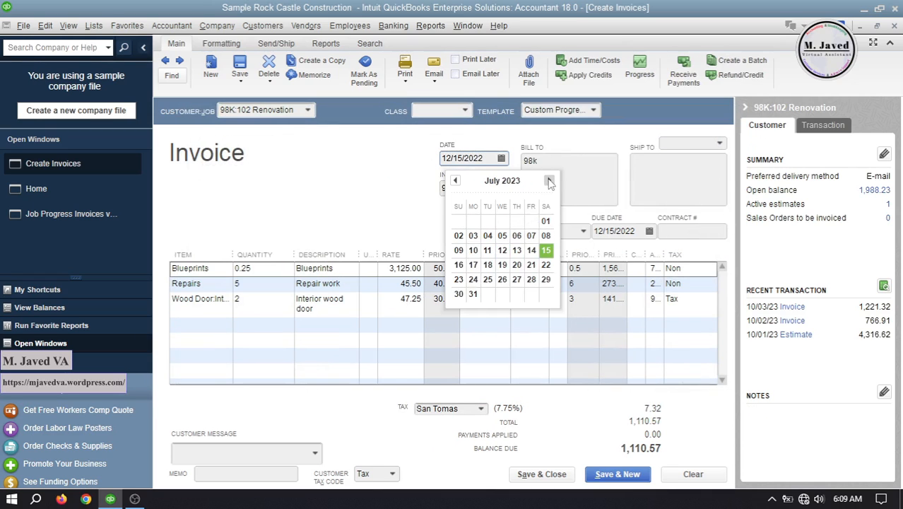
{"action": "left_click", "coordinate": [550, 181]}
{"action": "left_click", "coordinate": [549, 181]}
{"action": "left_click", "coordinate": [549, 181]}
{"action": "left_click", "coordinate": [501, 221]}
{"action": "left_click", "coordinate": [482, 188]}
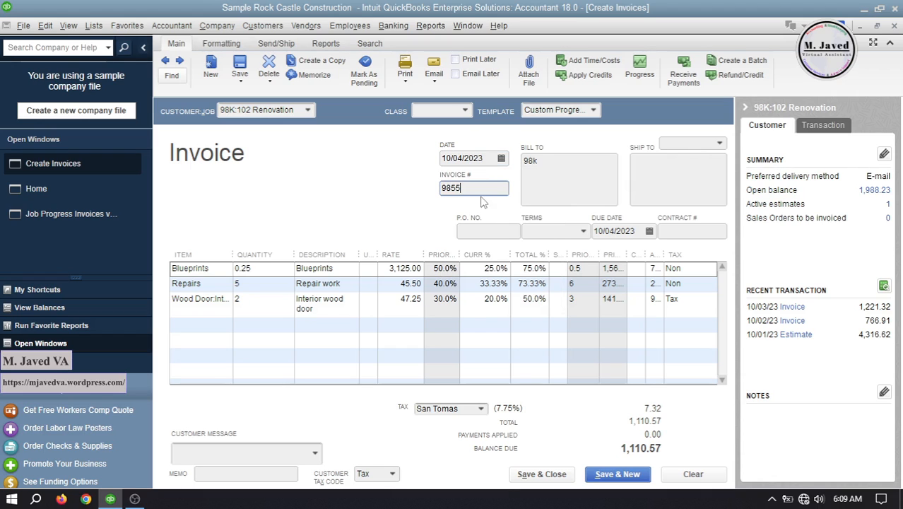
{"action": "left_click_drag", "start_coordinate": [481, 193], "coordinate": [369, 183]}
{"action": "left_click", "coordinate": [544, 185]}
{"action": "left_click", "coordinate": [539, 474]}
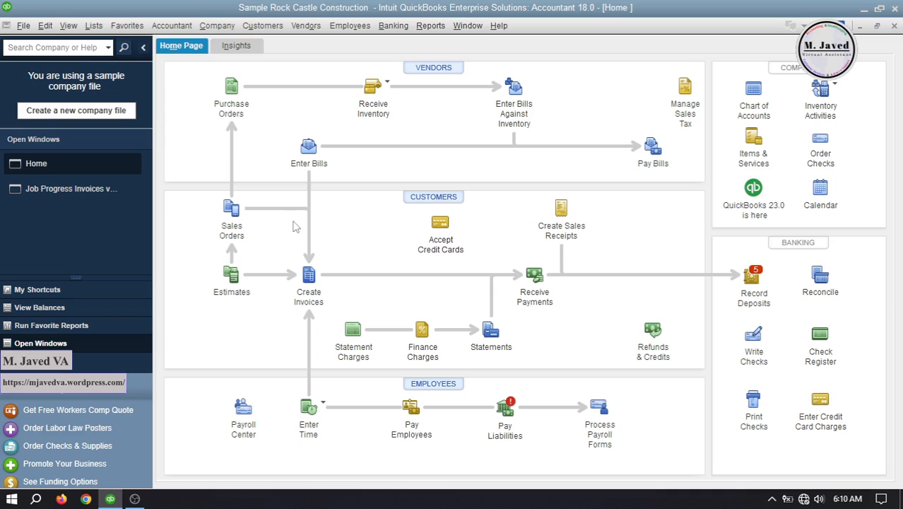
- Check the 102 Renovation progress in the Job Progress Invoices vs. Estimates report and return to the home page
{"action": "left_click", "coordinate": [94, 190]}
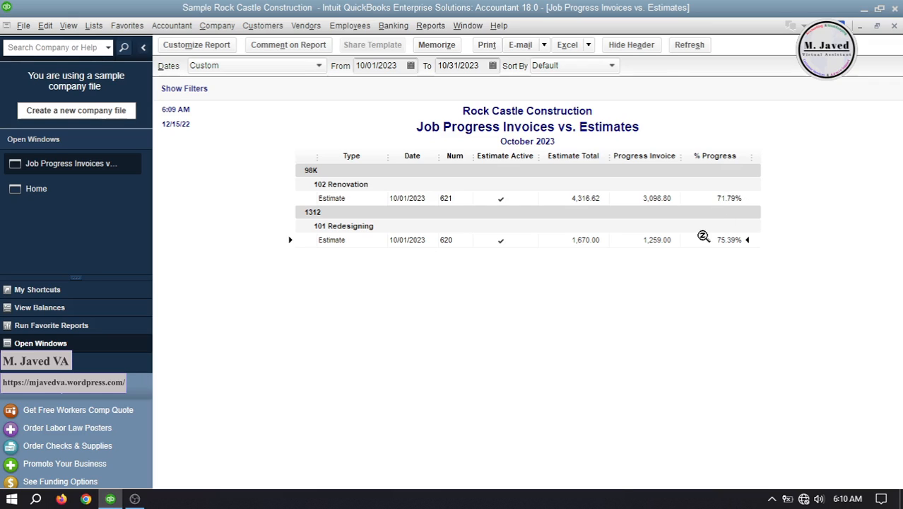
{"action": "left_click", "coordinate": [711, 196]}
{"action": "left_click", "coordinate": [106, 188]}
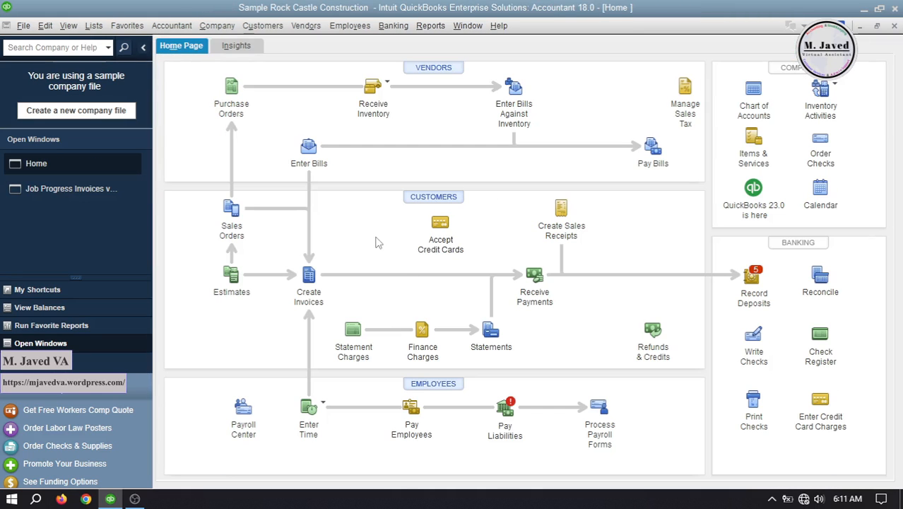
- Create a progress invoice for the remaining amounts of the 101 Redesigning job's estimate
{"action": "left_click", "coordinate": [309, 281]}
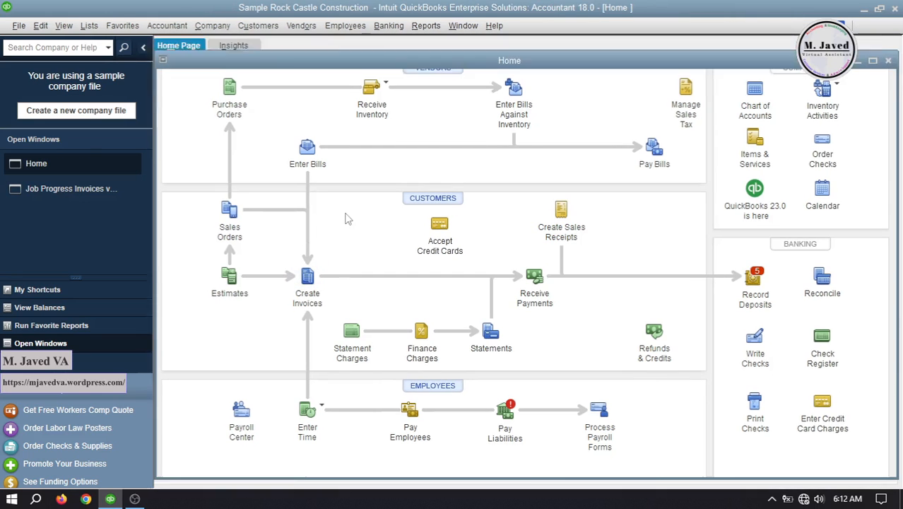
{"action": "left_click", "coordinate": [309, 111]}
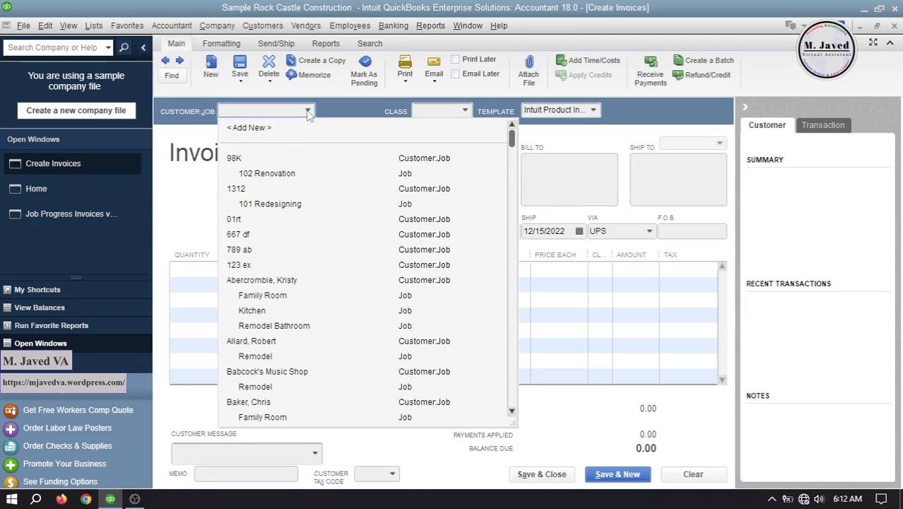
{"action": "left_click", "coordinate": [292, 205]}
{"action": "left_click", "coordinate": [354, 202]}
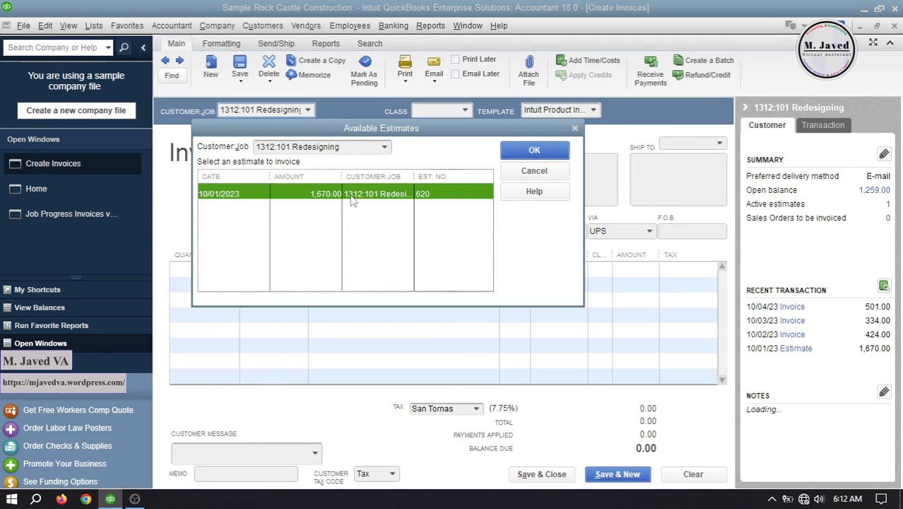
{"action": "left_click", "coordinate": [546, 151]}
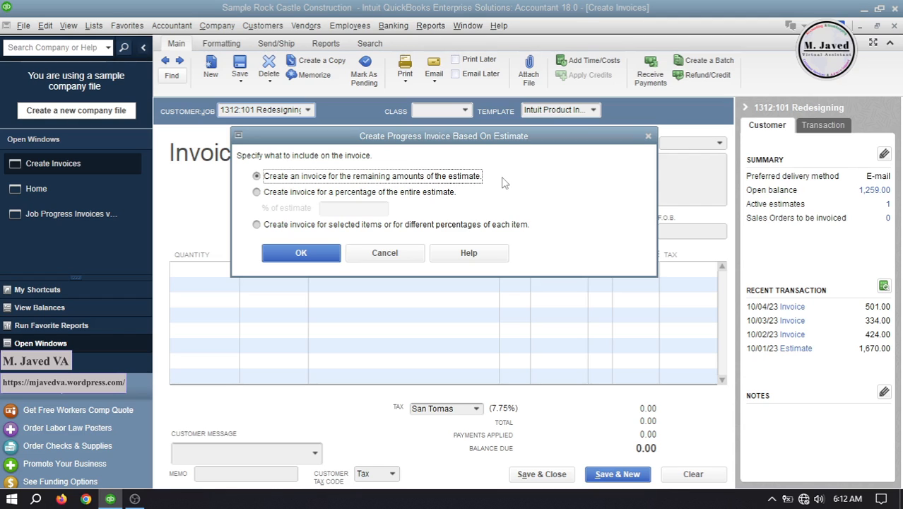
{"action": "left_click", "coordinate": [309, 252]}
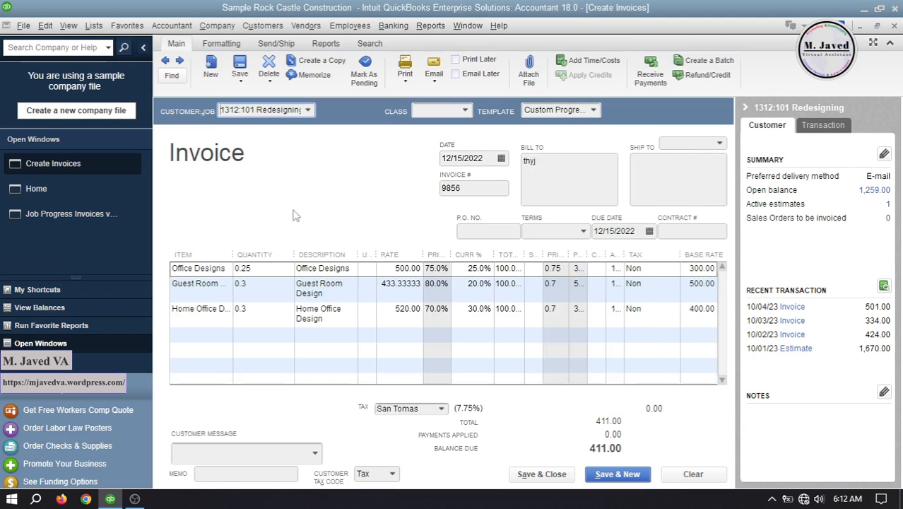
- Date the final 101 Redesigning invoice 10/07/2023, and save and close it
{"action": "left_click", "coordinate": [143, 48]}
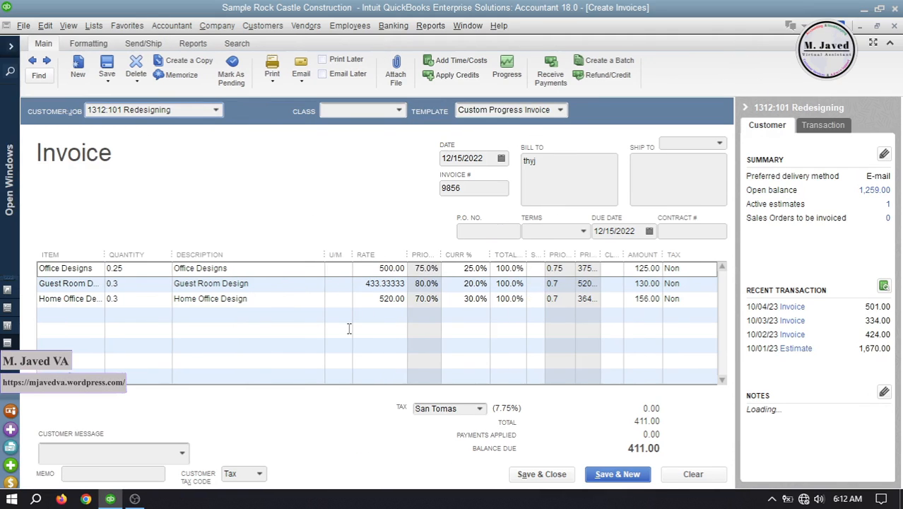
{"action": "left_click", "coordinate": [502, 159]}
{"action": "left_click", "coordinate": [550, 181]}
{"action": "left_click", "coordinate": [549, 181]}
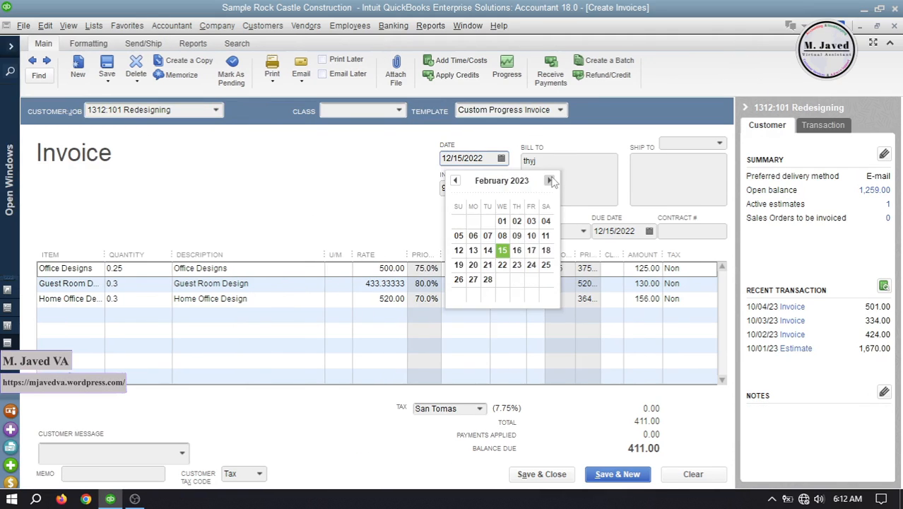
{"action": "left_click", "coordinate": [550, 181]}
{"action": "left_click", "coordinate": [549, 180]}
{"action": "left_click", "coordinate": [550, 181]}
{"action": "left_click", "coordinate": [550, 181]}
{"action": "left_click", "coordinate": [549, 181]}
{"action": "left_click", "coordinate": [549, 181]}
{"action": "left_click", "coordinate": [549, 181]}
{"action": "left_click", "coordinate": [549, 181]}
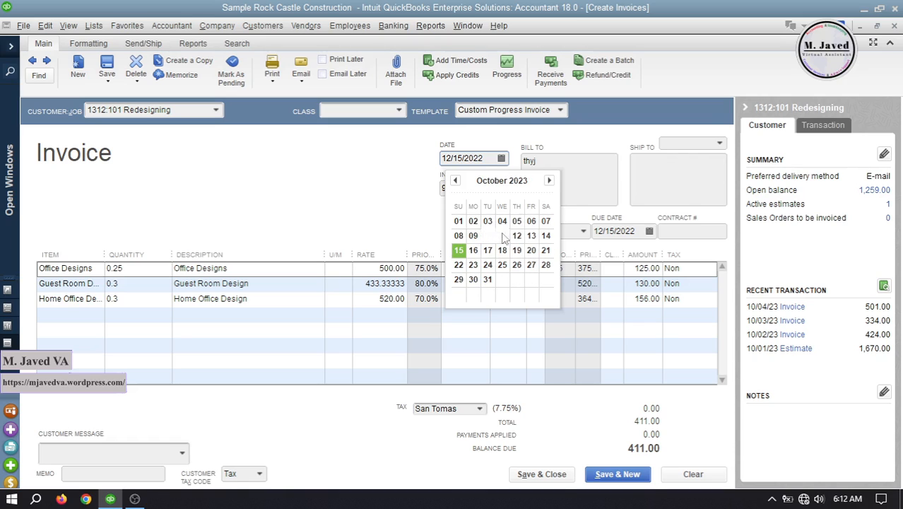
{"action": "left_click", "coordinate": [547, 223]}
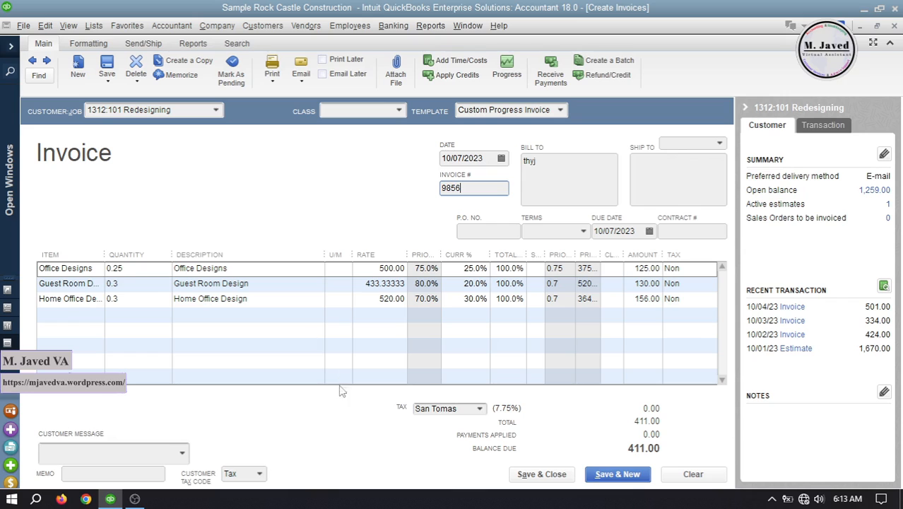
{"action": "left_click", "coordinate": [540, 474]}
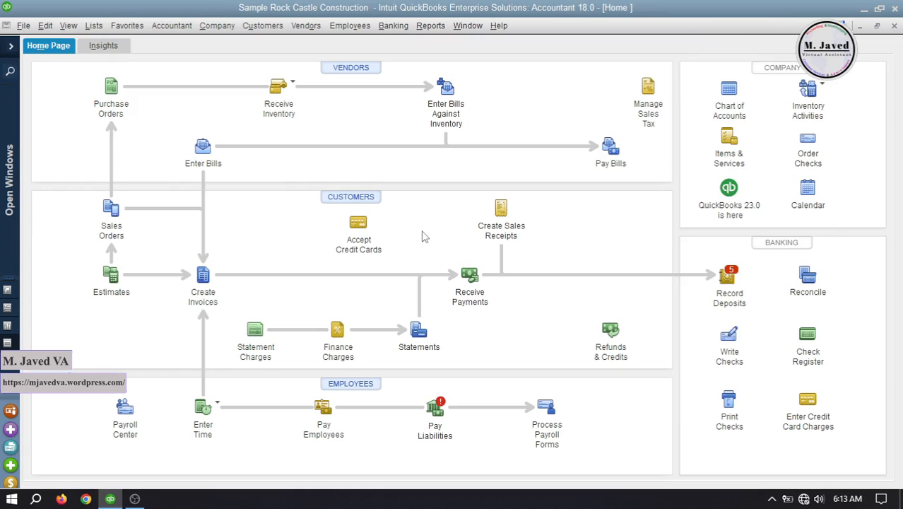
- Open the 101 Redesigning estimate from the progress report and compare its transaction history with the report
{"action": "left_click", "coordinate": [10, 45]}
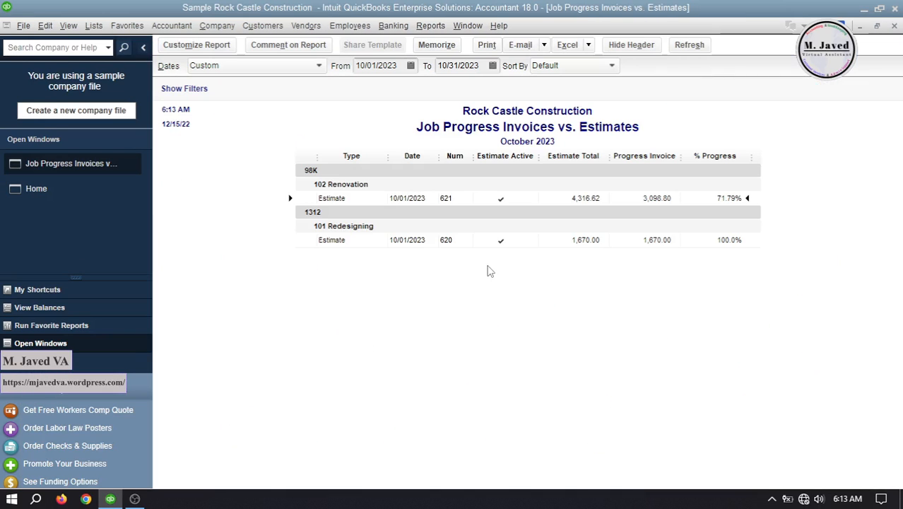
{"action": "double_click", "coordinate": [724, 243]}
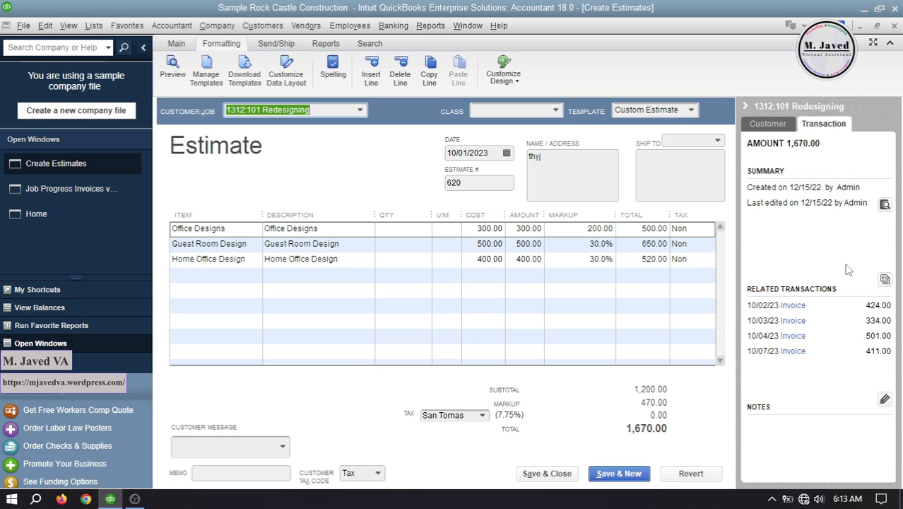
{"action": "left_click", "coordinate": [885, 279]}
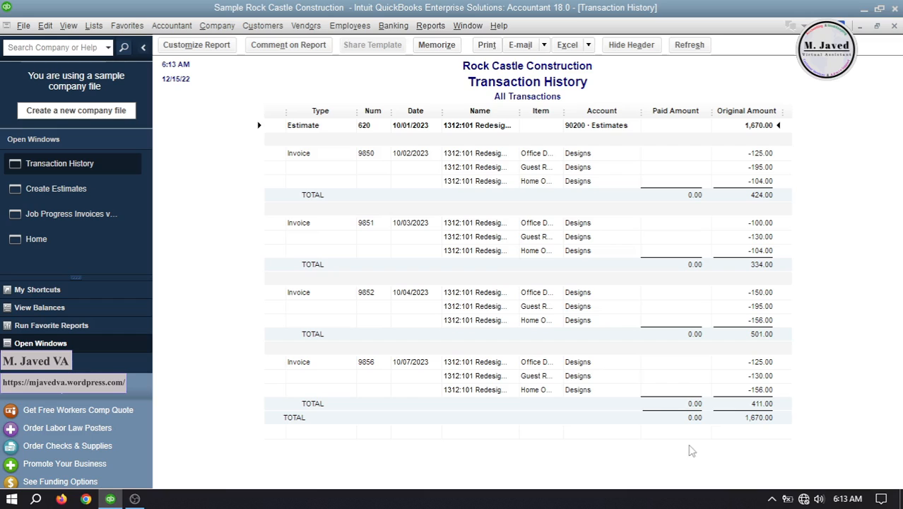
{"action": "left_click", "coordinate": [80, 218]}
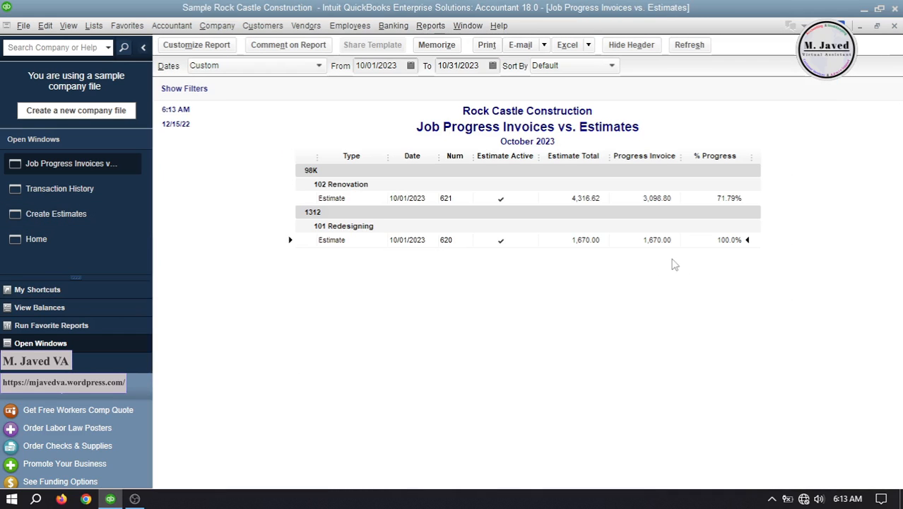
{"action": "left_click", "coordinate": [61, 189]}
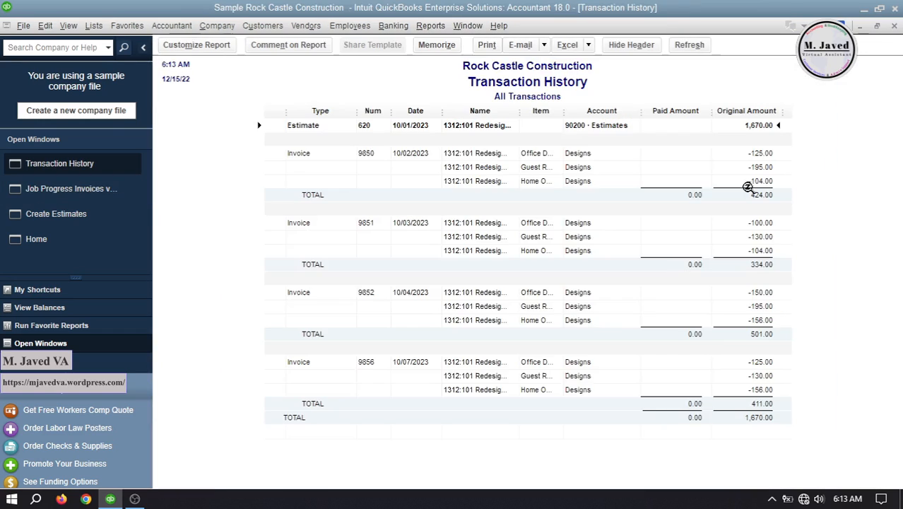
- Close the transaction history and the estimate, check the 102 Renovation line in the progress report, and return to the home page
{"action": "left_click", "coordinate": [895, 27]}
{"action": "left_click", "coordinate": [55, 188]}
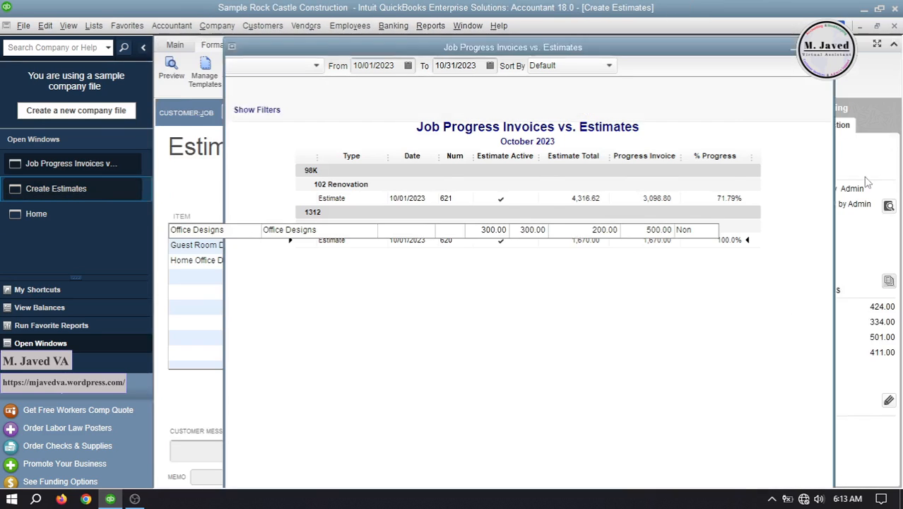
{"action": "left_click", "coordinate": [894, 26]}
{"action": "left_click", "coordinate": [663, 199]}
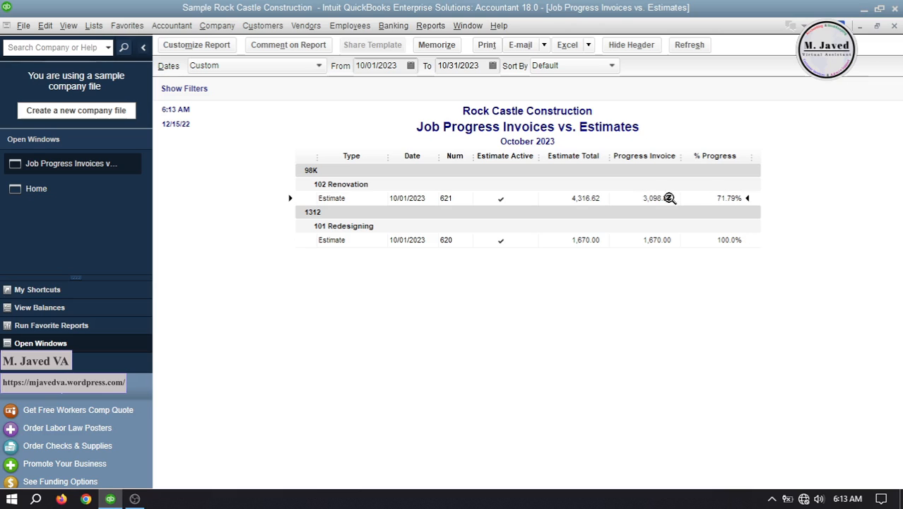
{"action": "left_click", "coordinate": [29, 189]}
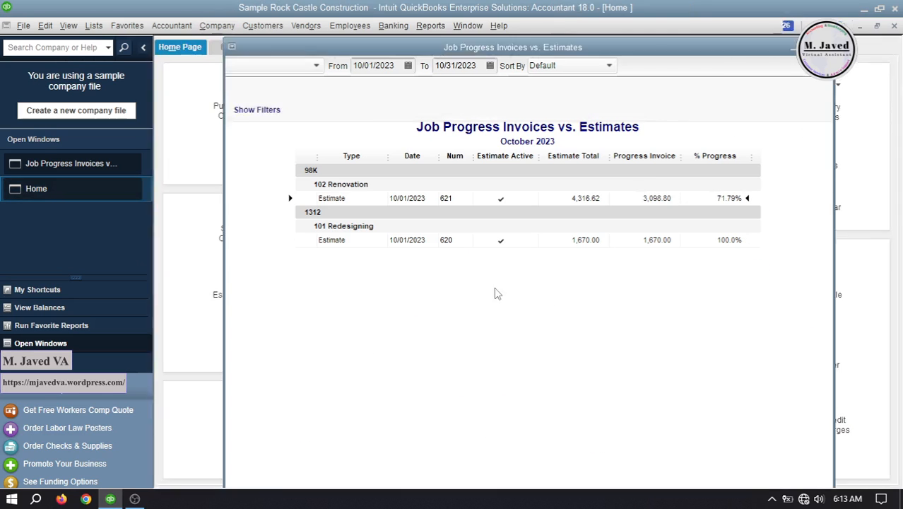
- Create an invoice for the remaining amounts of the 102 Renovation estimate, and save and close it
{"action": "left_click", "coordinate": [311, 275]}
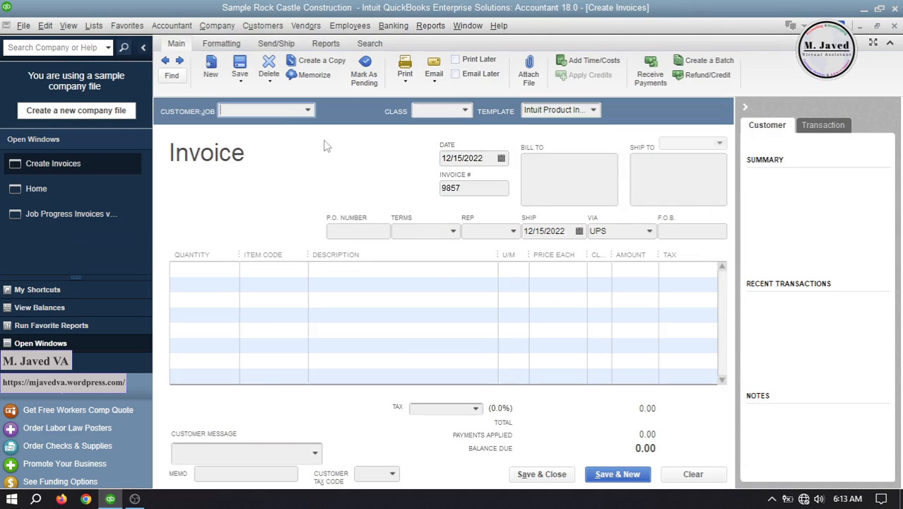
{"action": "left_click", "coordinate": [308, 111]}
{"action": "left_click", "coordinate": [280, 173]}
{"action": "left_click", "coordinate": [346, 216]}
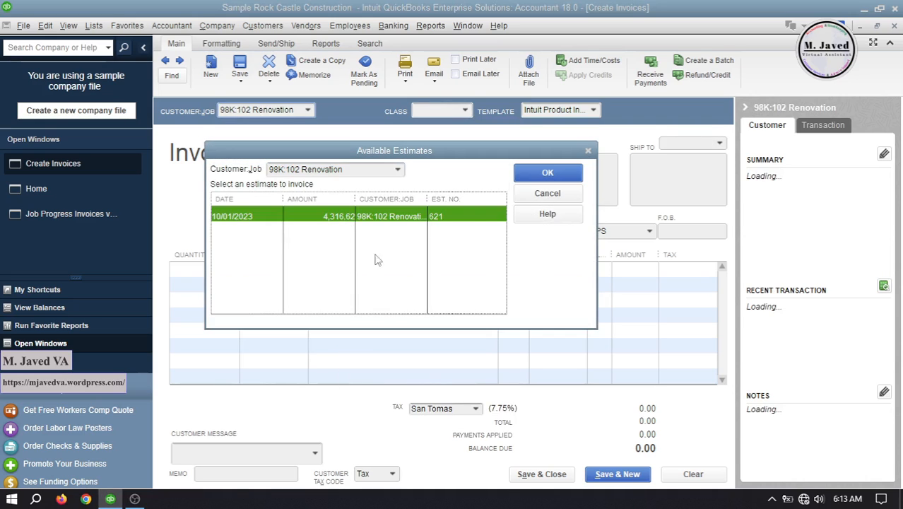
{"action": "left_click", "coordinate": [545, 173]}
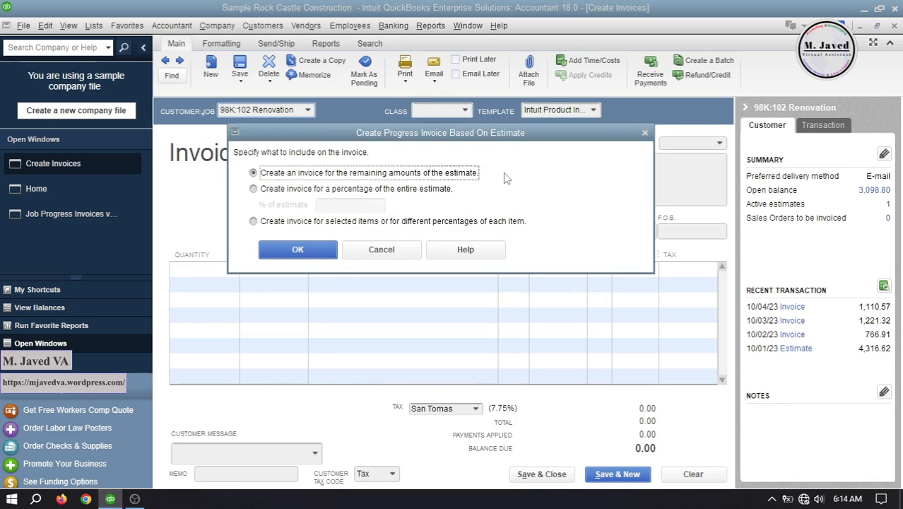
{"action": "left_click", "coordinate": [298, 250]}
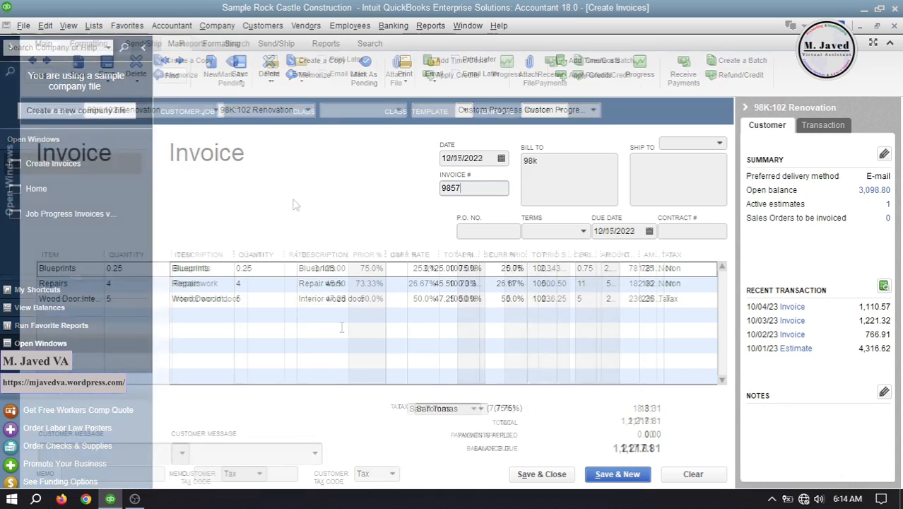
{"action": "left_click", "coordinate": [540, 474]}
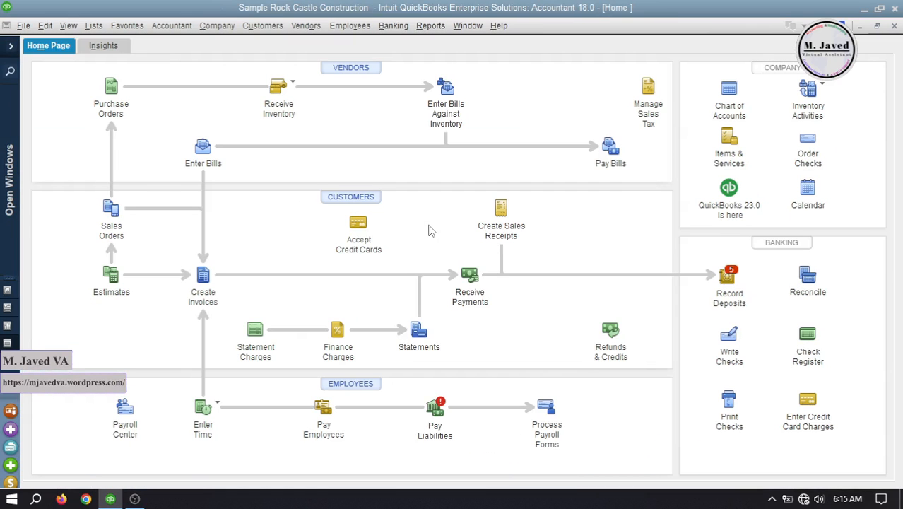
- Review the final progress of both jobs in the Job Progress Invoices vs. Estimates report and return to the home page
{"action": "left_click", "coordinate": [11, 45]}
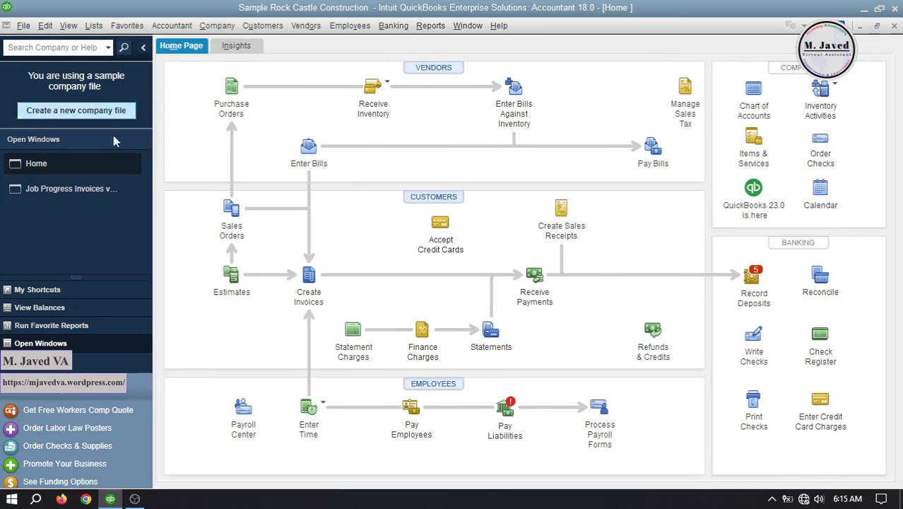
{"action": "left_click", "coordinate": [64, 189]}
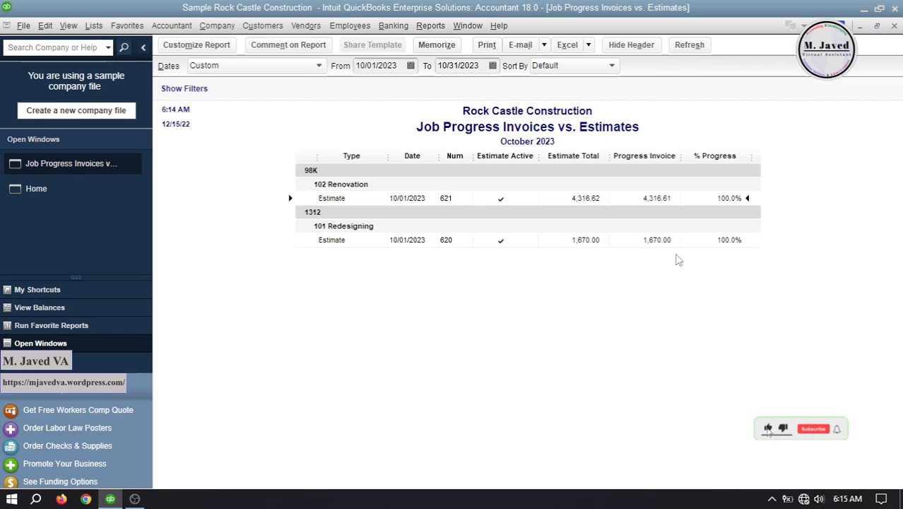
{"action": "left_click", "coordinate": [87, 188]}
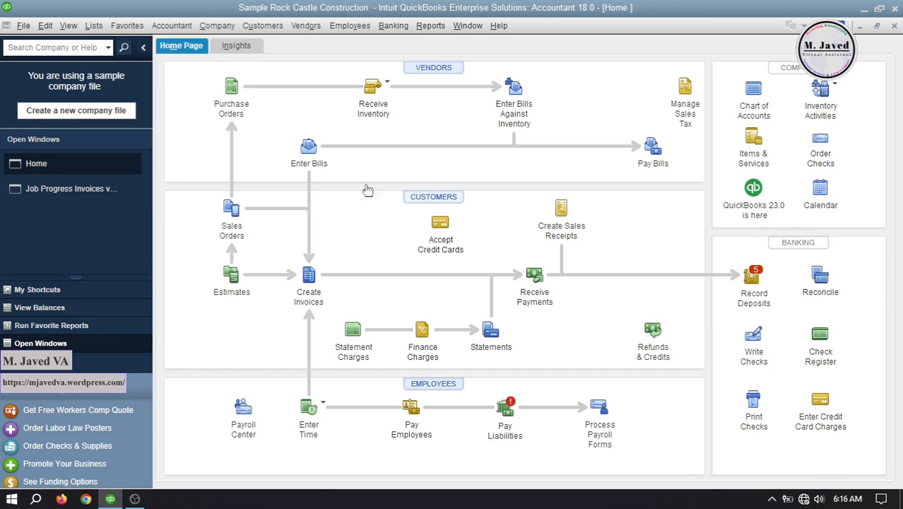
- Open the 102 Renovation job of customer 98K for editing and enter the job description "This Project has been completed"
{"action": "key", "text": "ctrl+j"}
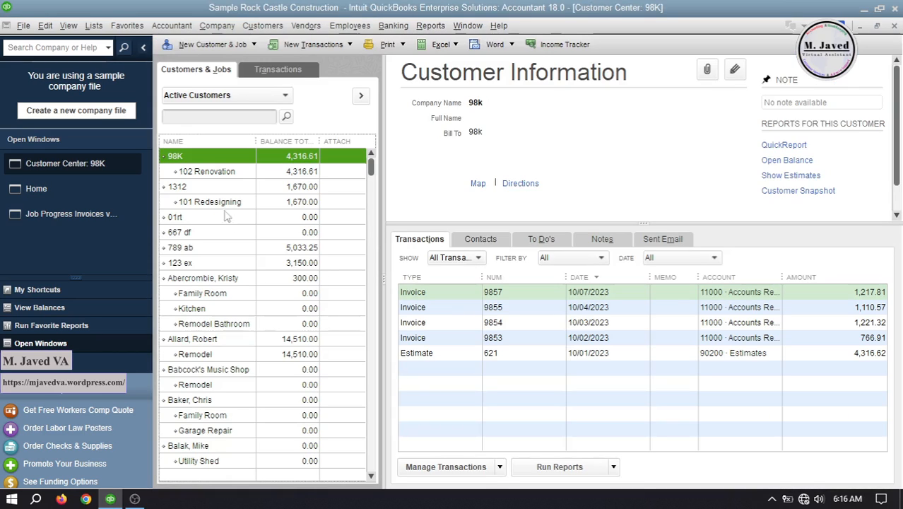
{"action": "left_click", "coordinate": [232, 174]}
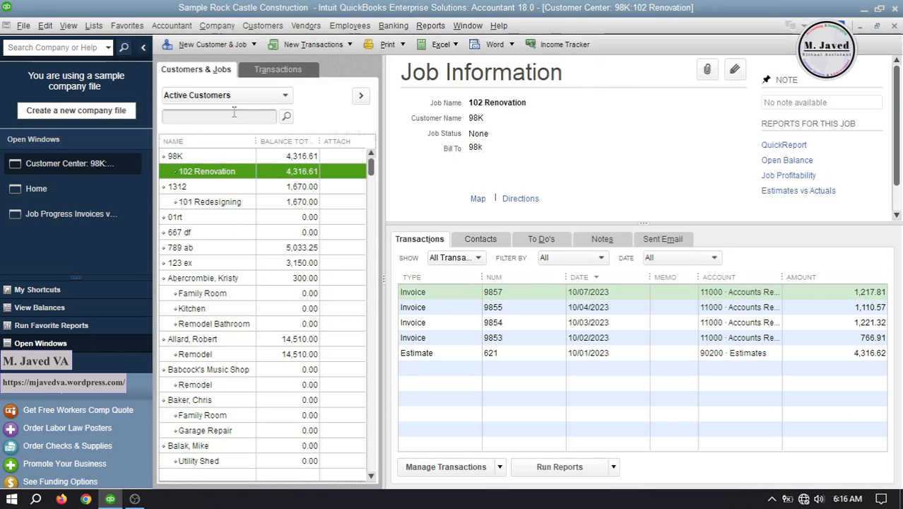
{"action": "double_click", "coordinate": [234, 173]}
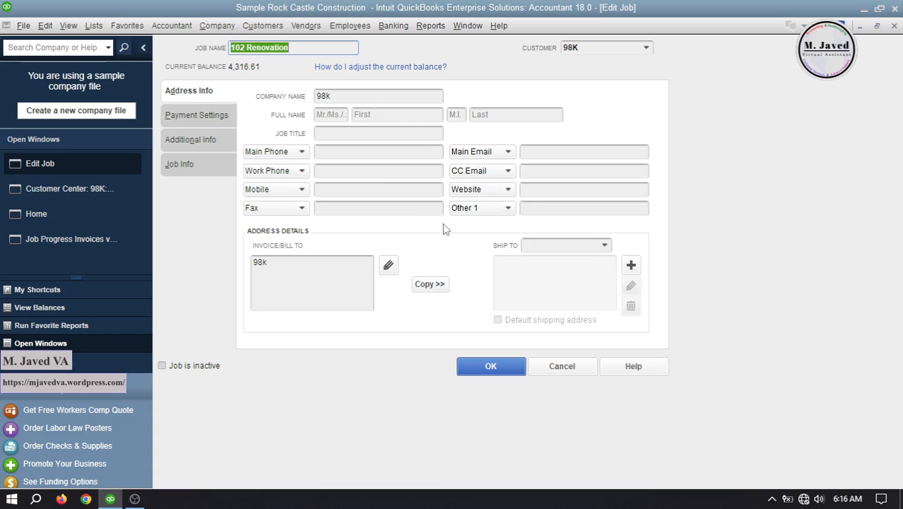
{"action": "left_click", "coordinate": [214, 166]}
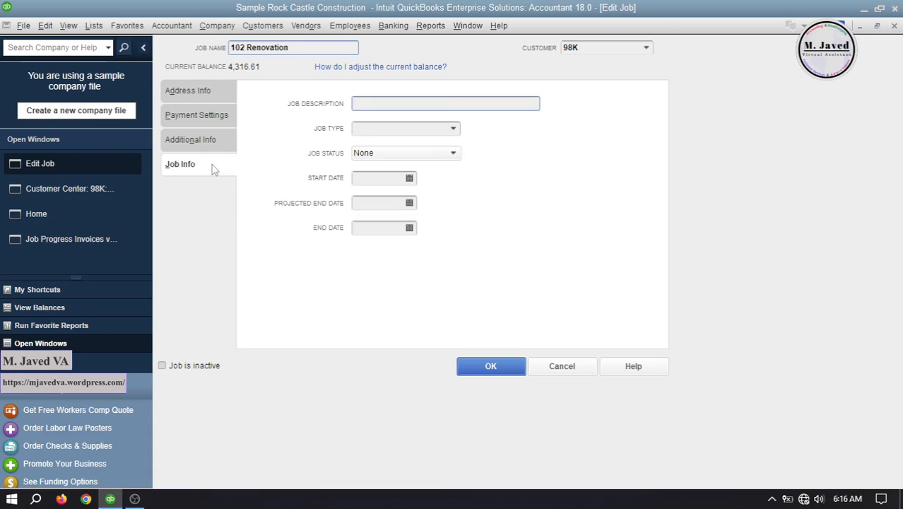
{"action": "type", "text": "This Project has been completed"}
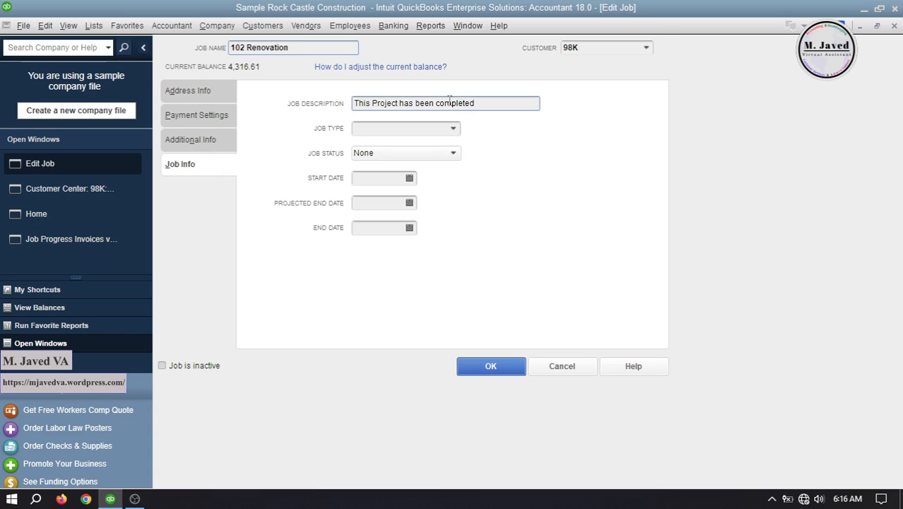
{"action": "left_click_drag", "start_coordinate": [492, 103], "coordinate": [354, 104]}
{"action": "left_click", "coordinate": [561, 205]}
- Set the 102 Renovation job's end date to 10/07/2023 and its job status to Closed, and save the job
{"action": "left_click", "coordinate": [399, 204]}
{"action": "left_click", "coordinate": [410, 228]}
{"action": "left_click", "coordinate": [461, 251]}
{"action": "left_click", "coordinate": [461, 250]}
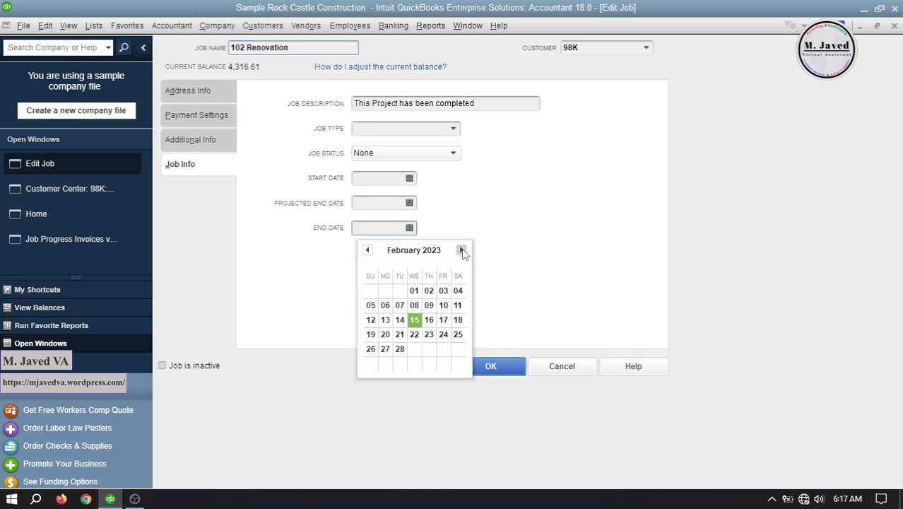
{"action": "left_click", "coordinate": [461, 250]}
{"action": "left_click", "coordinate": [461, 250]}
{"action": "left_click", "coordinate": [461, 251]}
{"action": "left_click", "coordinate": [461, 250]}
{"action": "left_click", "coordinate": [461, 250]}
{"action": "left_click", "coordinate": [461, 251]}
{"action": "left_click", "coordinate": [461, 250]}
{"action": "left_click", "coordinate": [461, 250]}
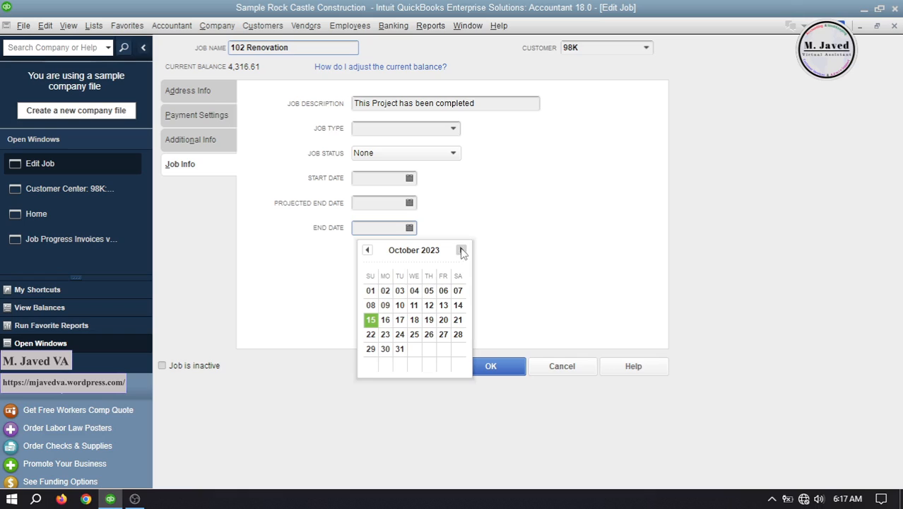
{"action": "left_click", "coordinate": [458, 291]}
{"action": "left_click", "coordinate": [412, 154]}
{"action": "left_click", "coordinate": [400, 232]}
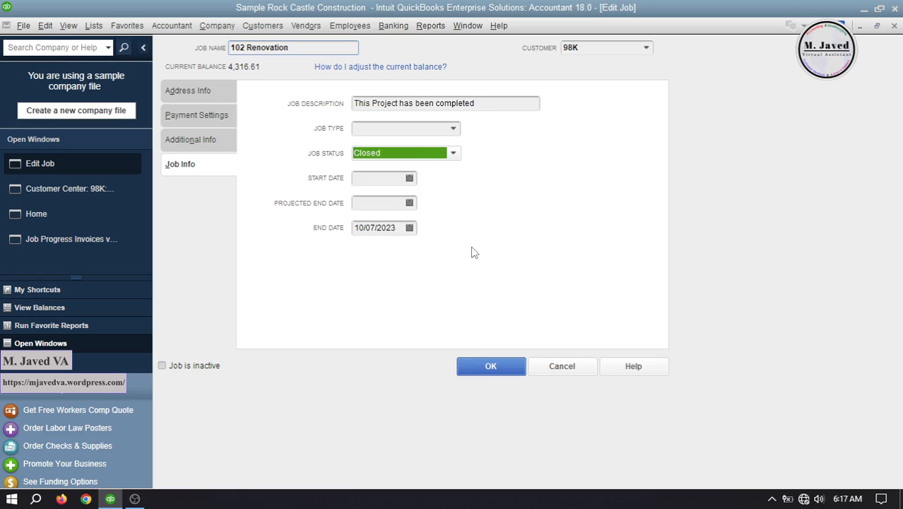
{"action": "left_click", "coordinate": [491, 361]}
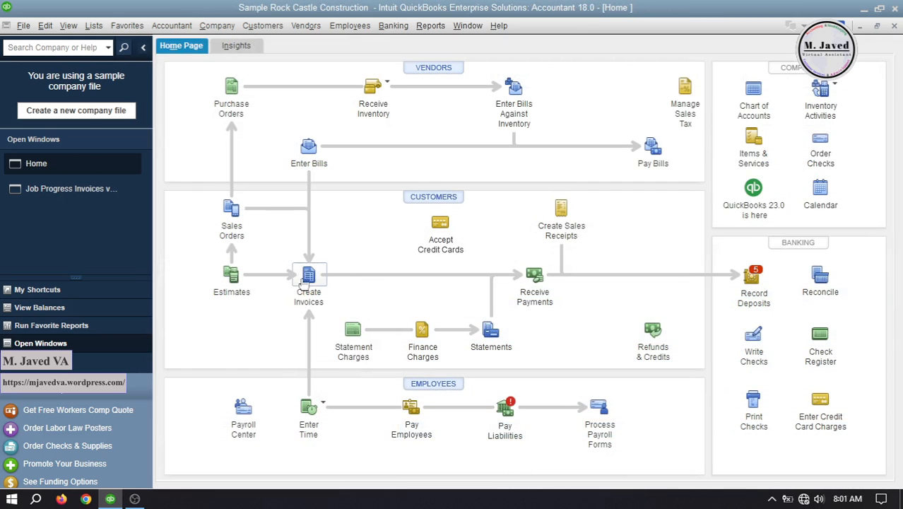
- Start an invoice for 98K:102 Renovation to check its available estimates, and close it without recording
{"action": "left_click", "coordinate": [314, 314]}
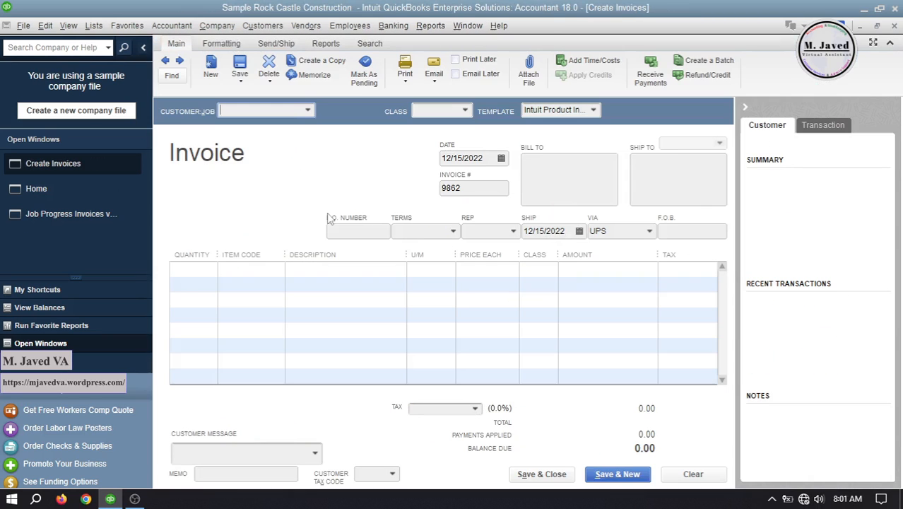
{"action": "left_click", "coordinate": [308, 111]}
{"action": "left_click", "coordinate": [278, 176]}
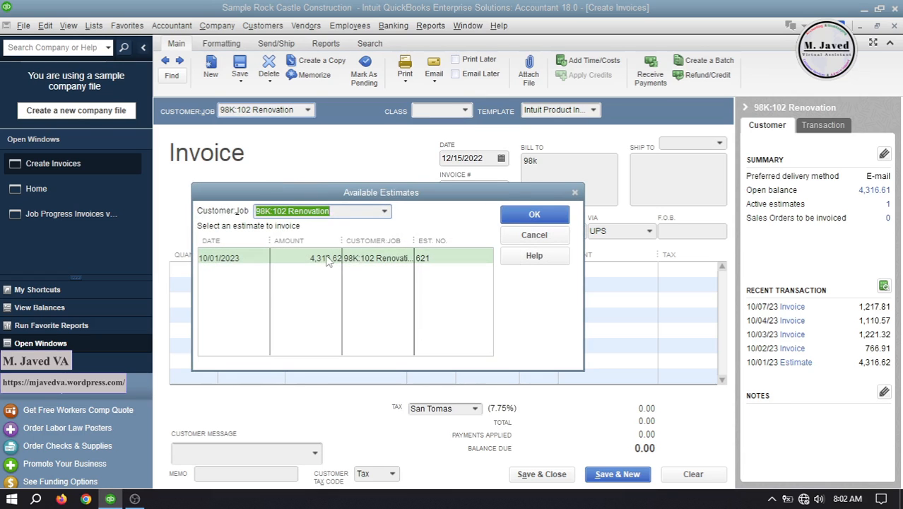
{"action": "left_click", "coordinate": [327, 261]}
{"action": "left_click_drag", "start_coordinate": [375, 201], "coordinate": [375, 165]}
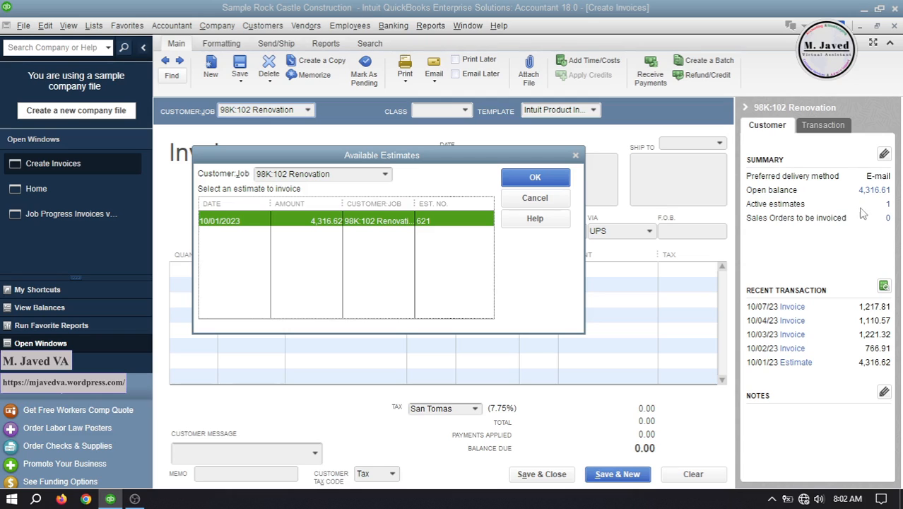
{"action": "left_click", "coordinate": [575, 155]}
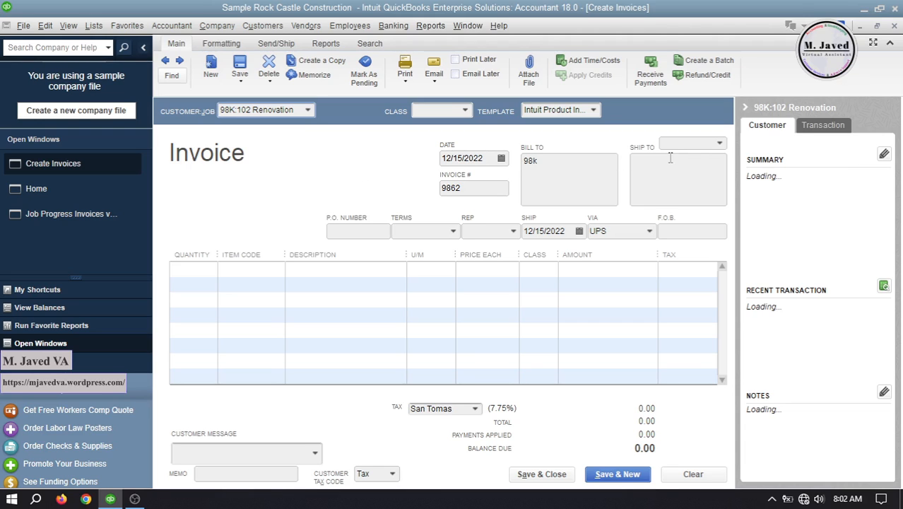
{"action": "left_click", "coordinate": [895, 26]}
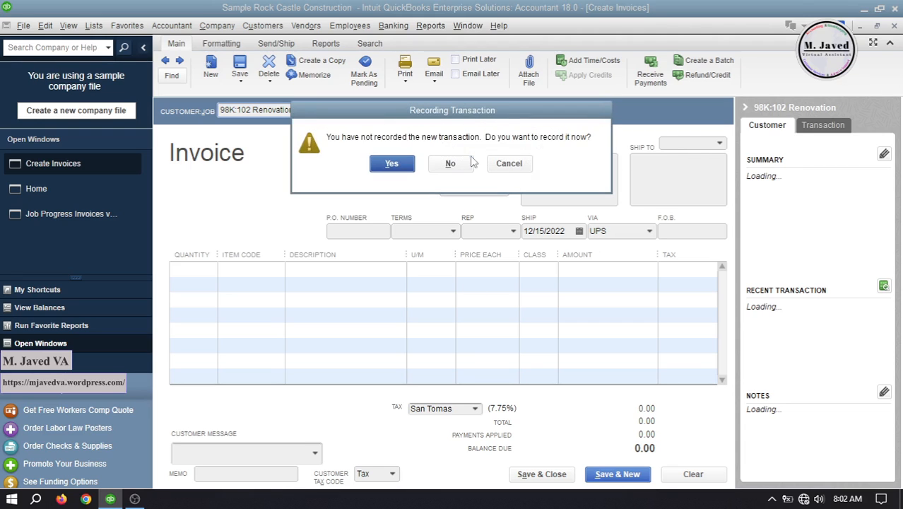
{"action": "left_click", "coordinate": [452, 165]}
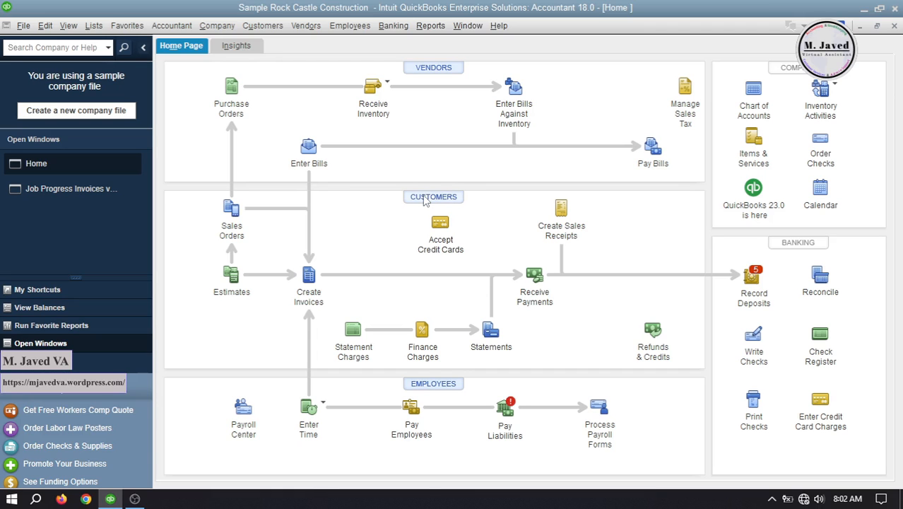
- Open the 102 Renovation estimate from the customer's transactions, mark it as inactive, record the change and return to the home page
{"action": "left_click", "coordinate": [427, 198]}
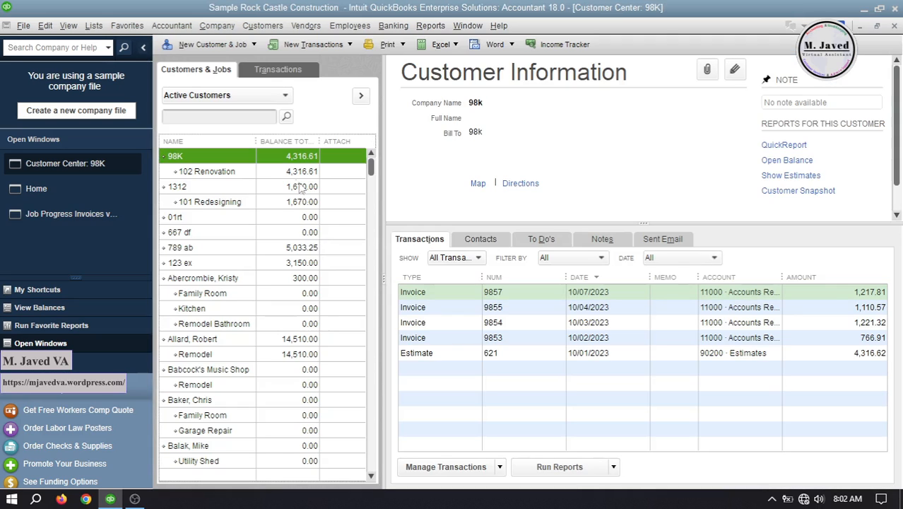
{"action": "left_click", "coordinate": [242, 175]}
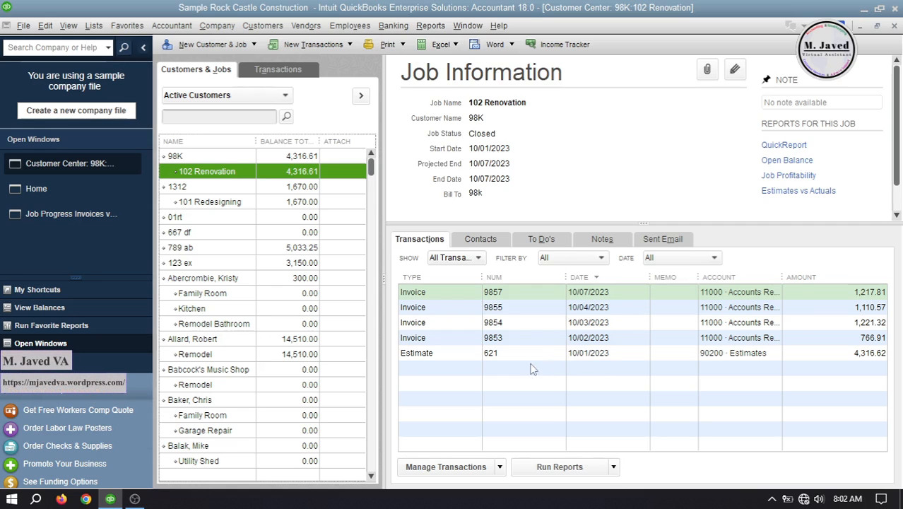
{"action": "left_click", "coordinate": [605, 355]}
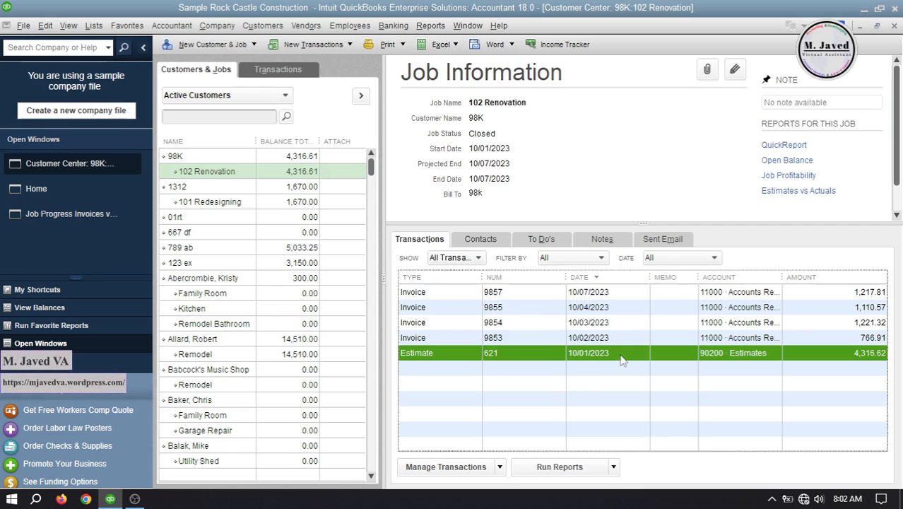
{"action": "double_click", "coordinate": [625, 354]}
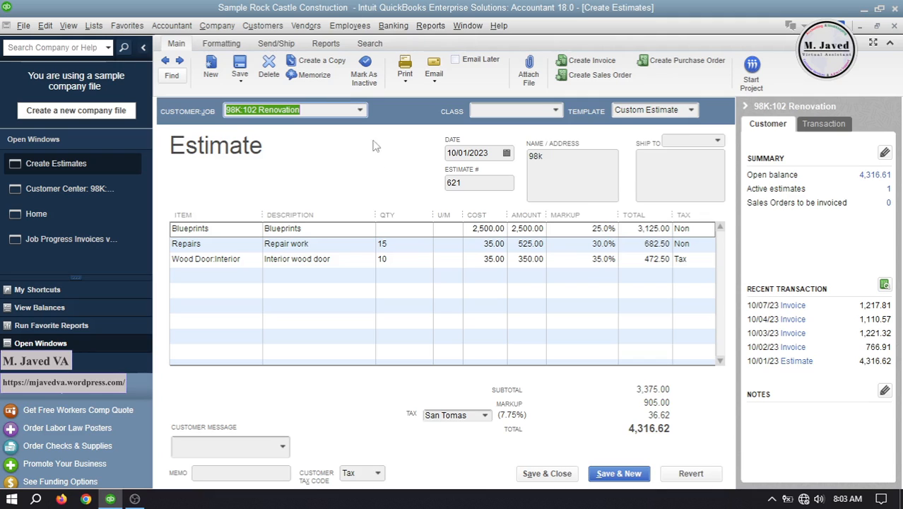
{"action": "left_click", "coordinate": [370, 82]}
{"action": "left_click", "coordinate": [542, 475]}
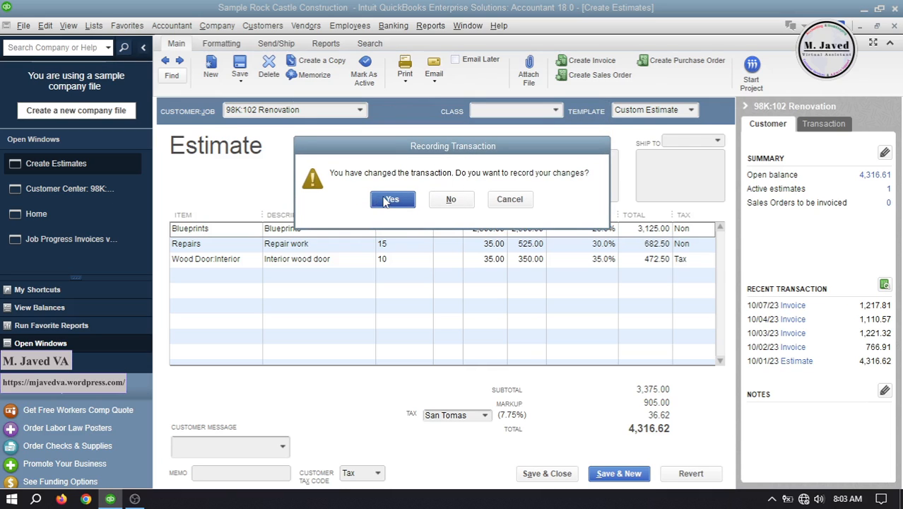
{"action": "left_click", "coordinate": [391, 200]}
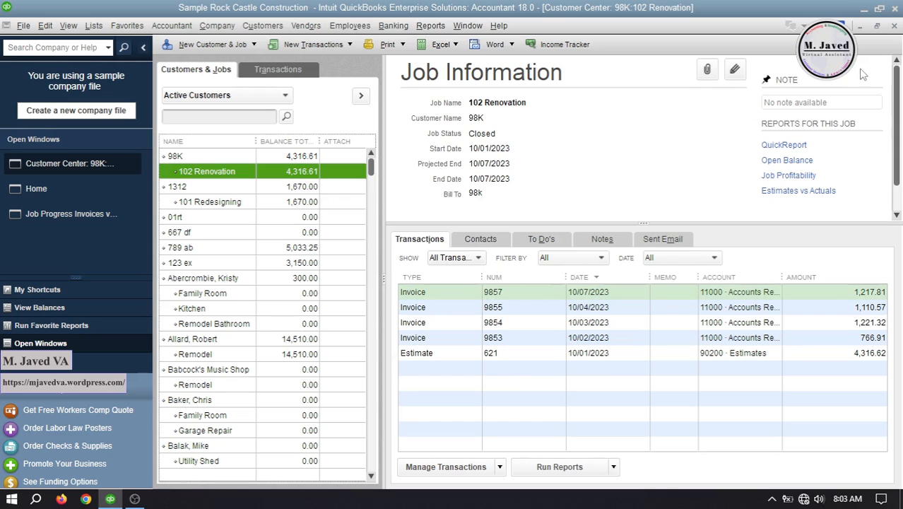
{"action": "left_click", "coordinate": [894, 26]}
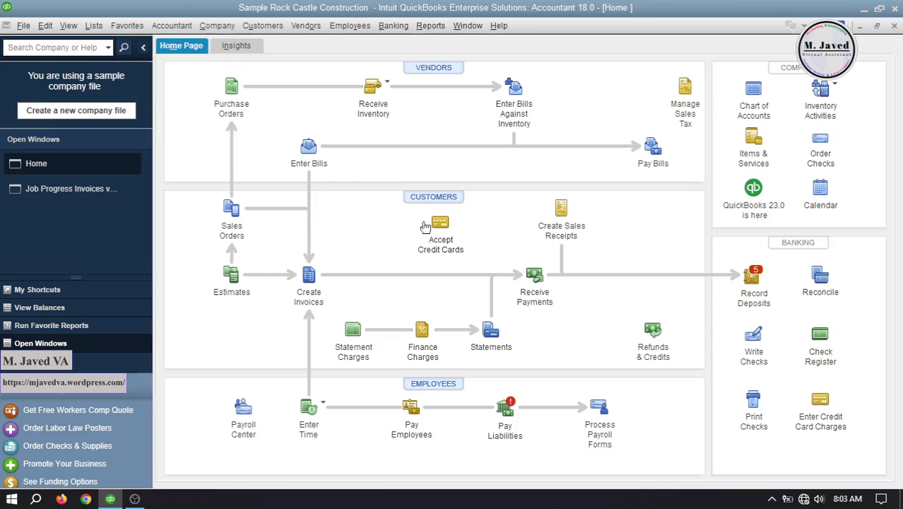
- Start another 102 Renovation invoice to check whether the inactive estimate is still offered, and clear and close the form
{"action": "left_click", "coordinate": [311, 278]}
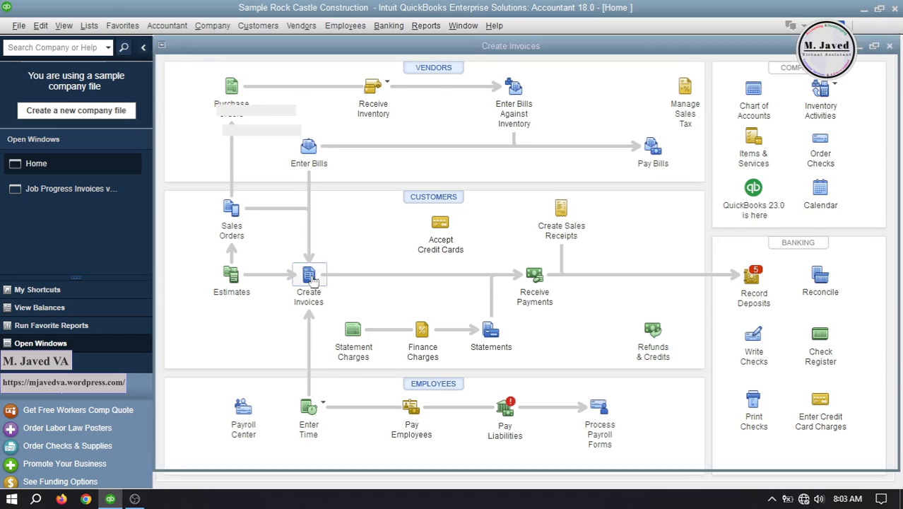
{"action": "left_click", "coordinate": [308, 110]}
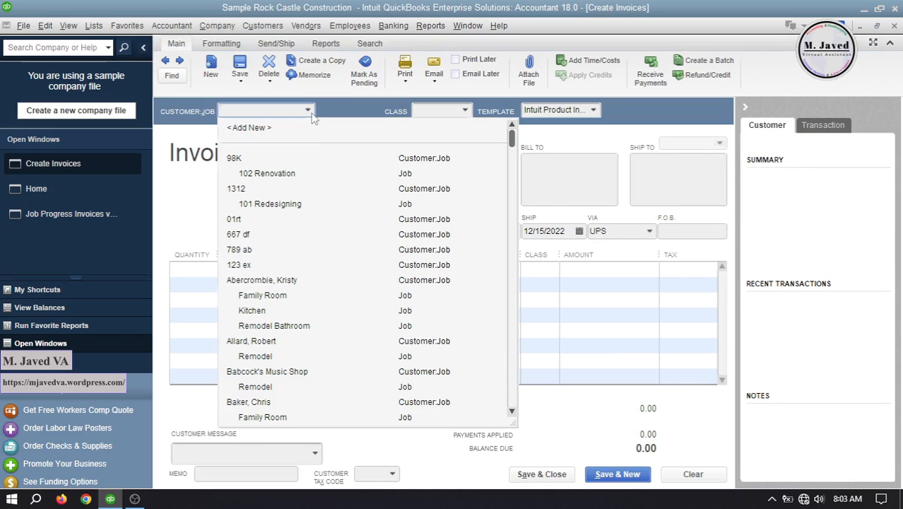
{"action": "left_click", "coordinate": [285, 176]}
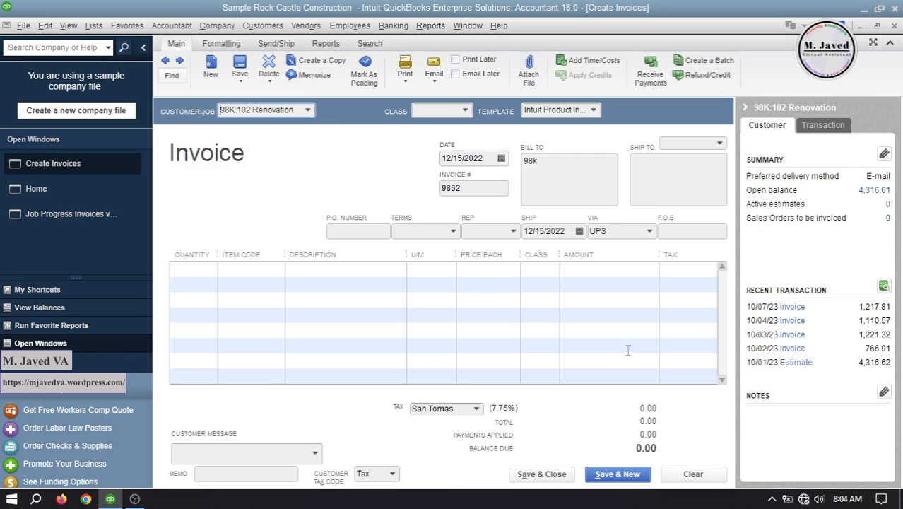
{"action": "left_click", "coordinate": [699, 475]}
{"action": "left_click", "coordinate": [895, 26]}
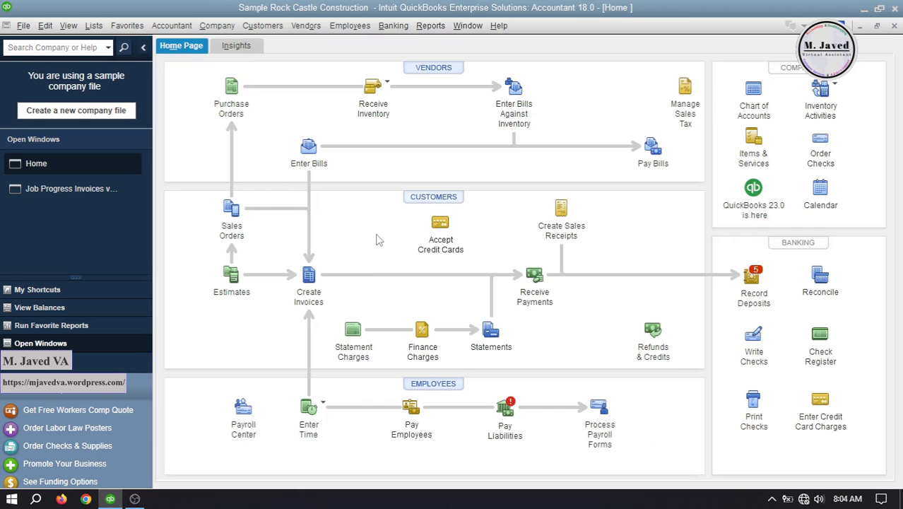
- Review the Job Profitability and Estimates vs Actuals reports for the 102 Renovation job, closing each one
{"action": "key", "text": "ctrl+j"}
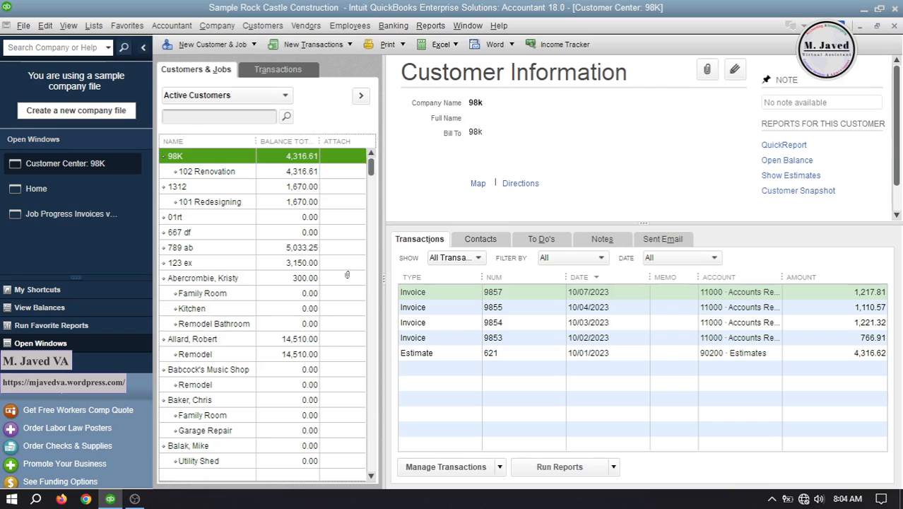
{"action": "left_click", "coordinate": [241, 174]}
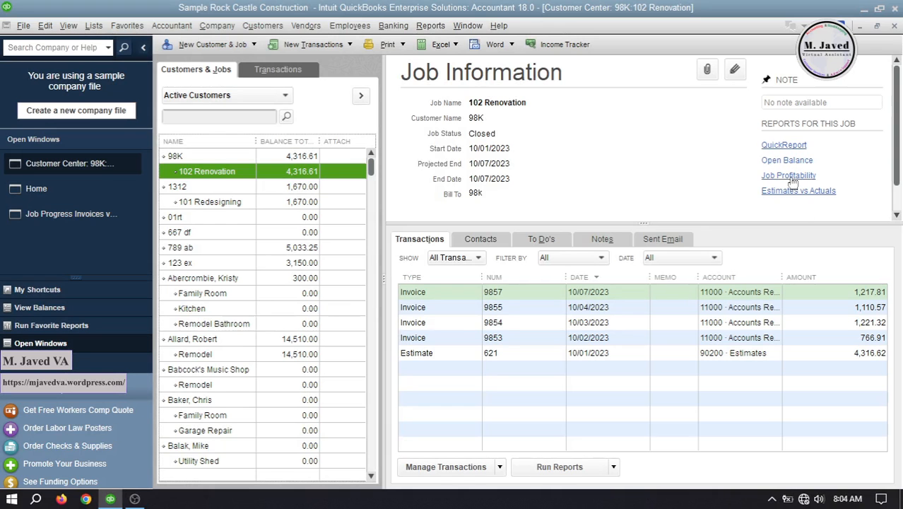
{"action": "left_click", "coordinate": [789, 175]}
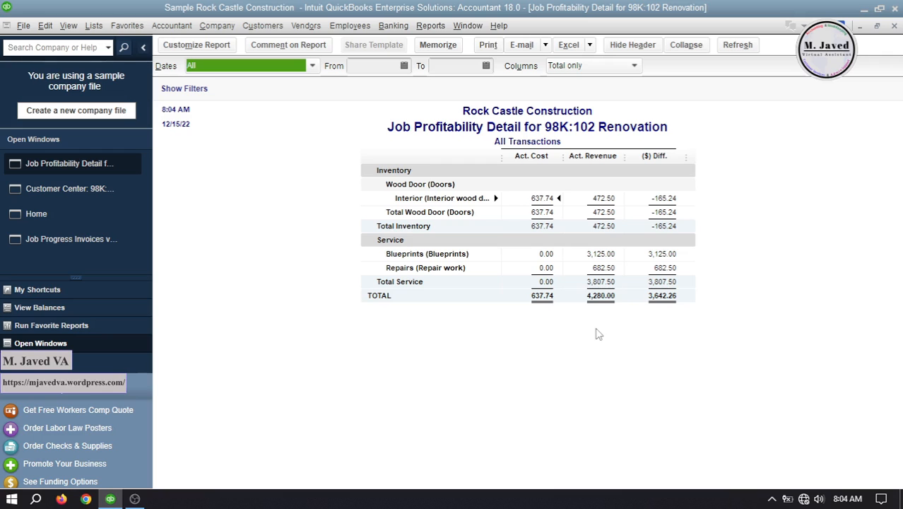
{"action": "left_click", "coordinate": [895, 27]}
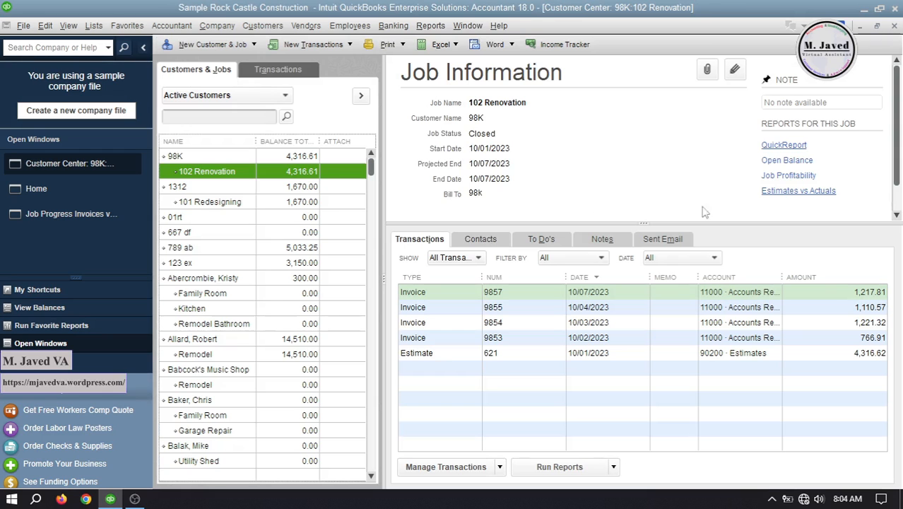
{"action": "left_click", "coordinate": [770, 188]}
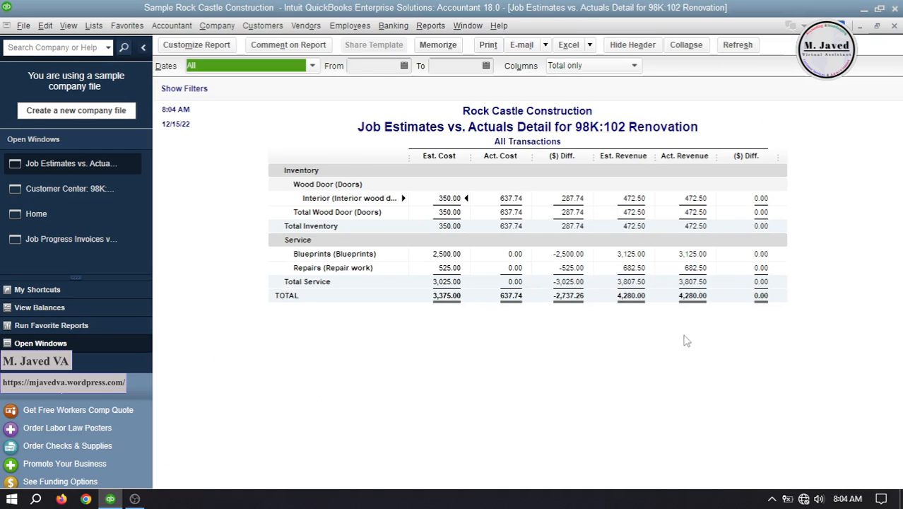
{"action": "left_click", "coordinate": [894, 27]}
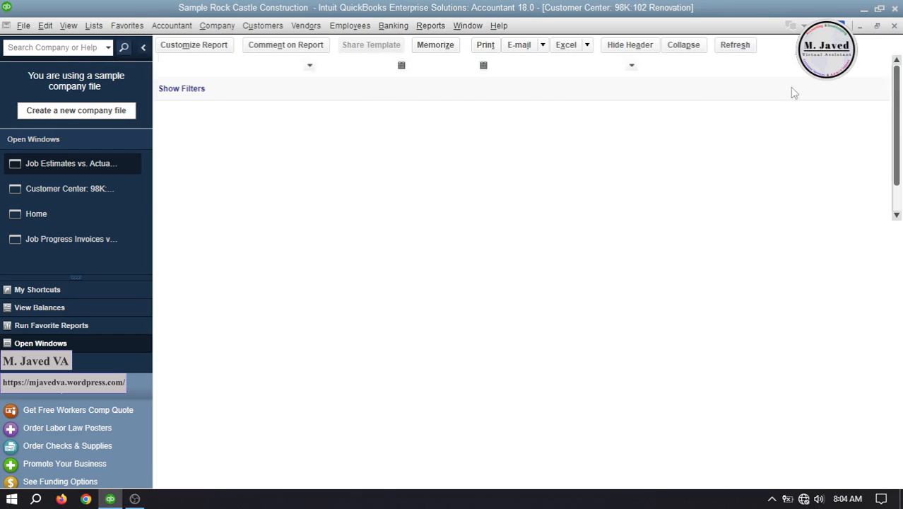
- Review the open balance report for the 102 Renovation job, close it with the customer list, and minimize the program
{"action": "left_click", "coordinate": [771, 160]}
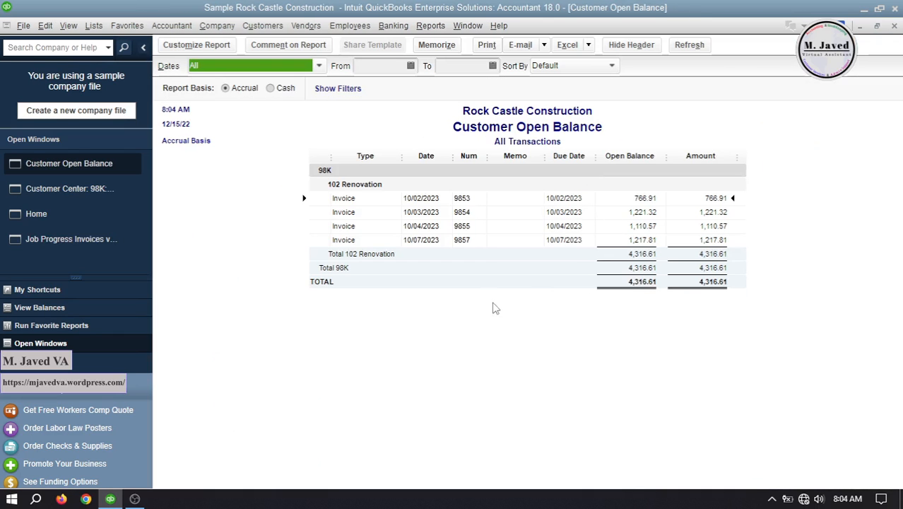
{"action": "left_click", "coordinate": [894, 26]}
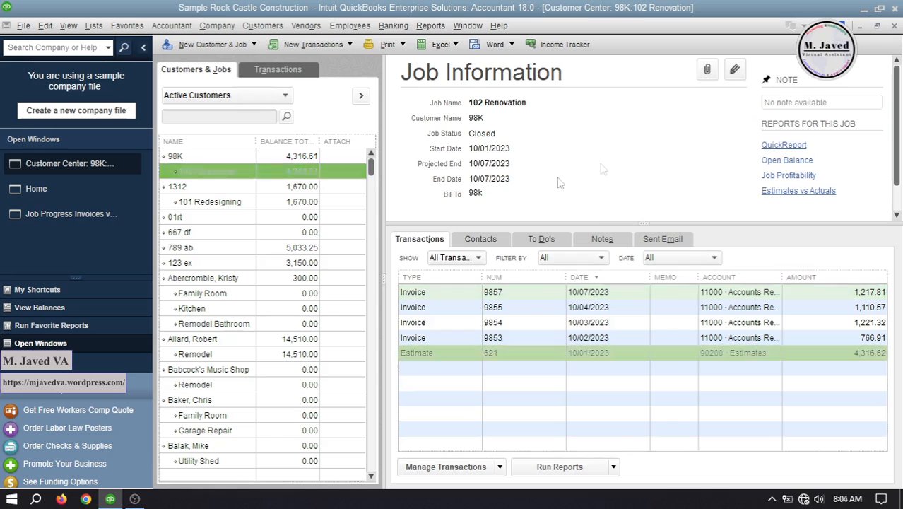
{"action": "left_click", "coordinate": [894, 26]}
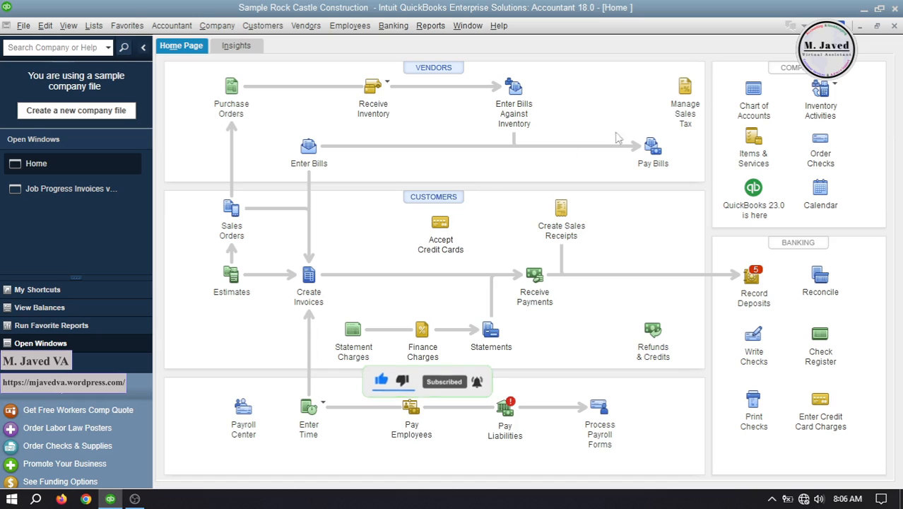
{"action": "left_click", "coordinate": [862, 10]}
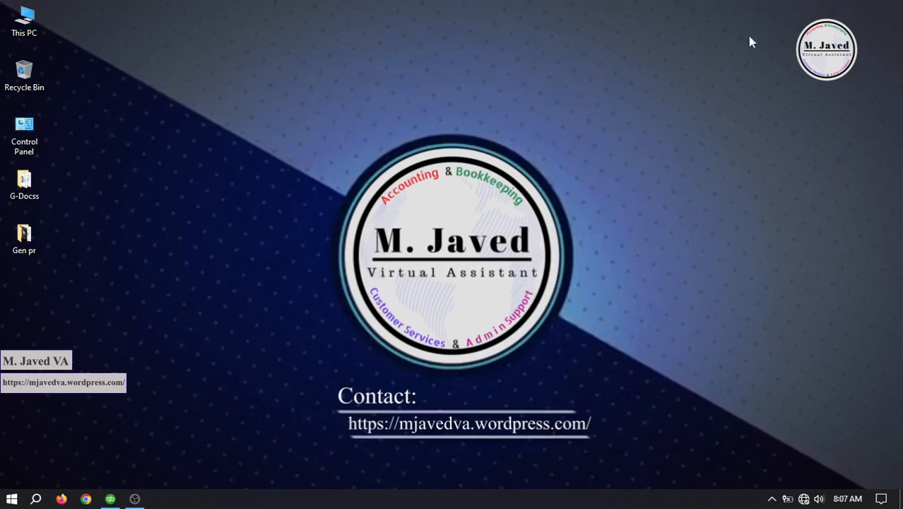